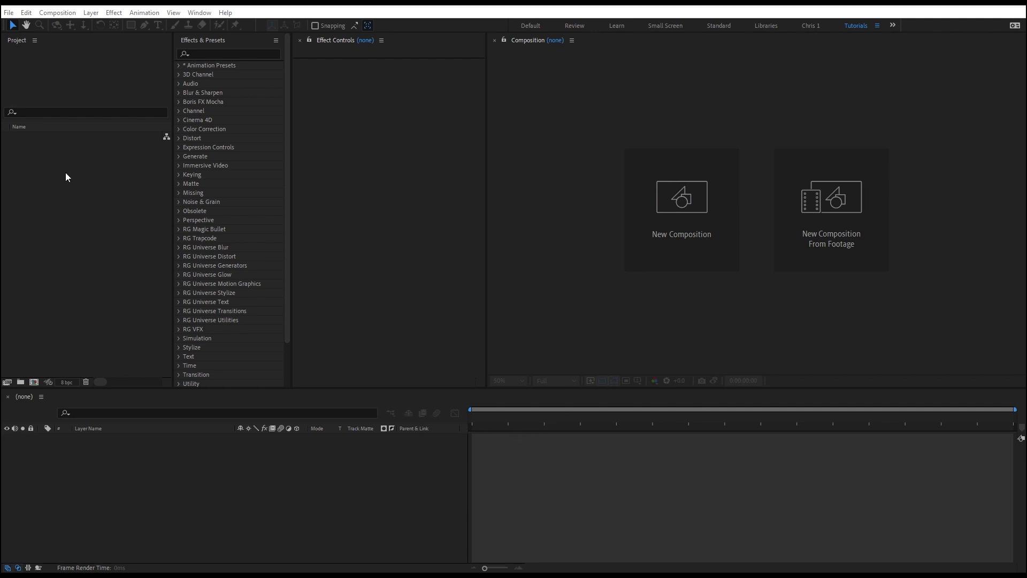
Import Comic Panel Layered.psd as Composition - Retain Layer Sizes.
right_click(46, 206)
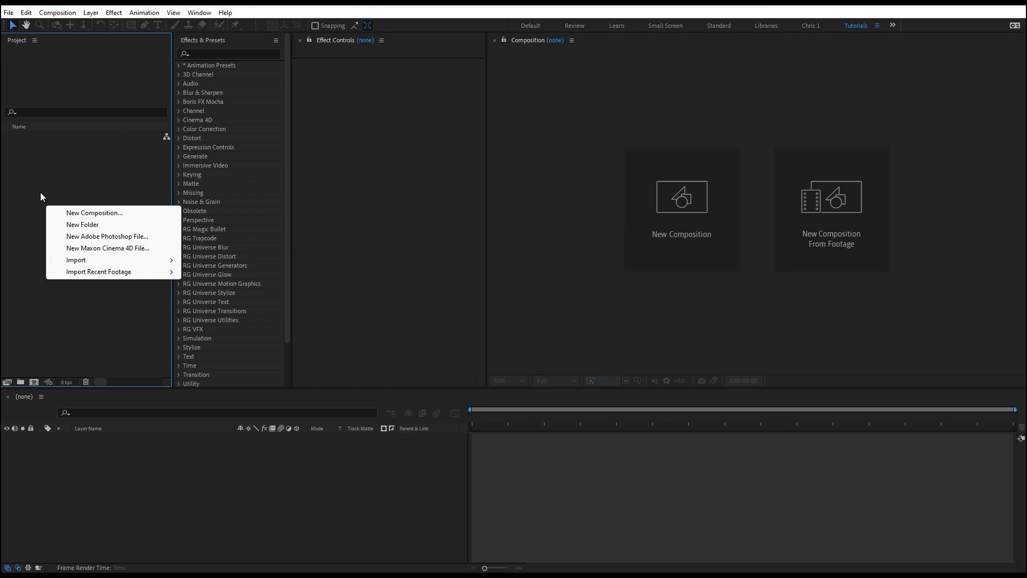
mouse_move(86, 262)
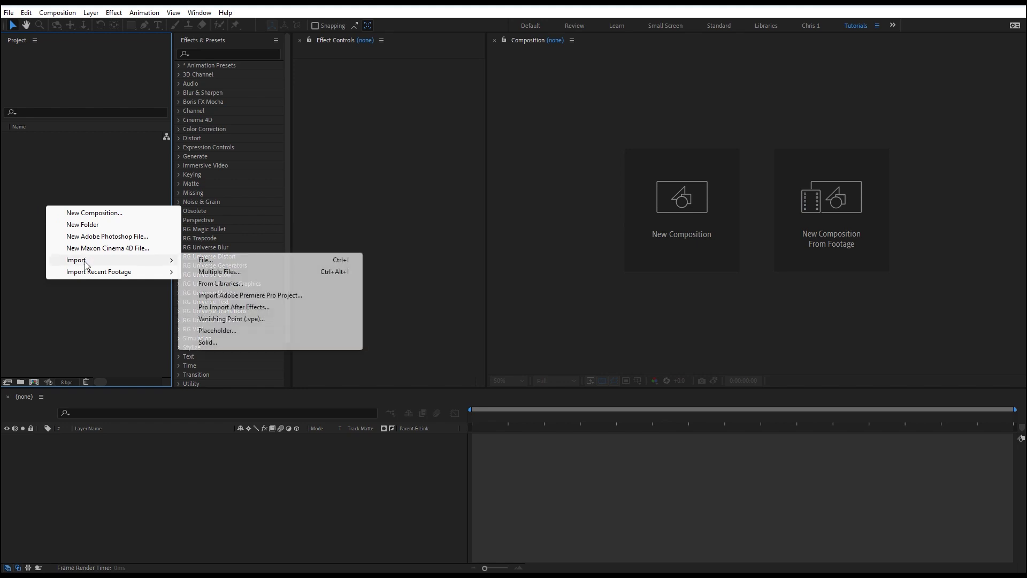
left_click(235, 262)
left_click(308, 107)
double_click(288, 104)
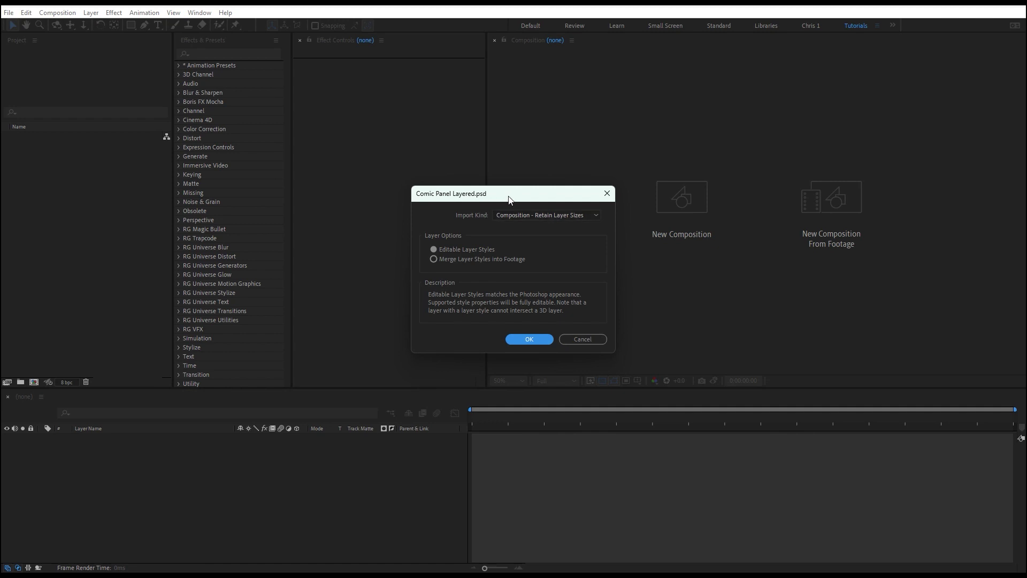
left_click_drag(509, 197, 483, 197)
left_click(495, 211)
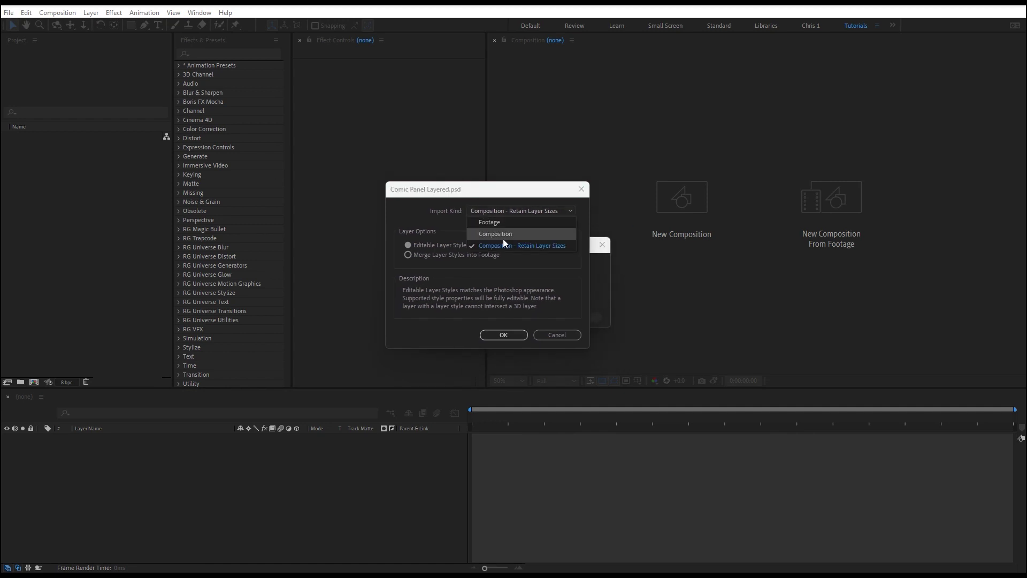
left_click(505, 245)
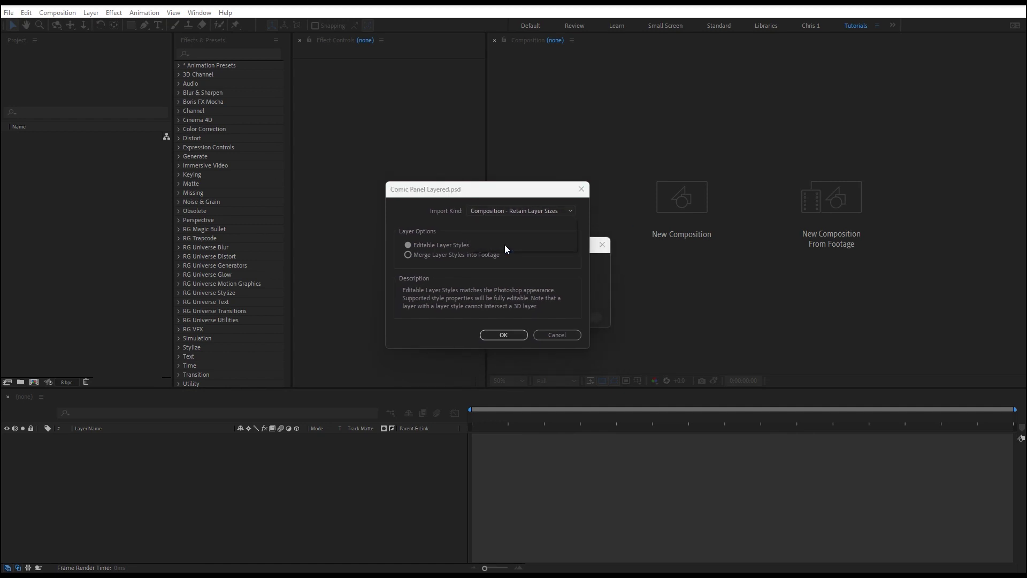
left_click(504, 336)
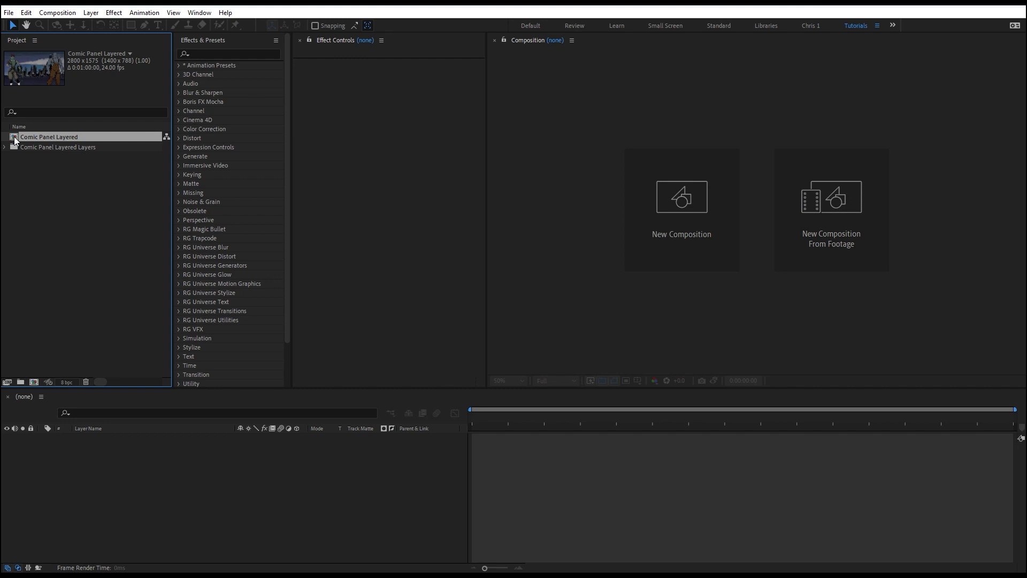
Open the Comic Panel Layered composition and turn off its guides, returning to the start.
double_click(15, 139)
left_click_drag(489, 419, 528, 418)
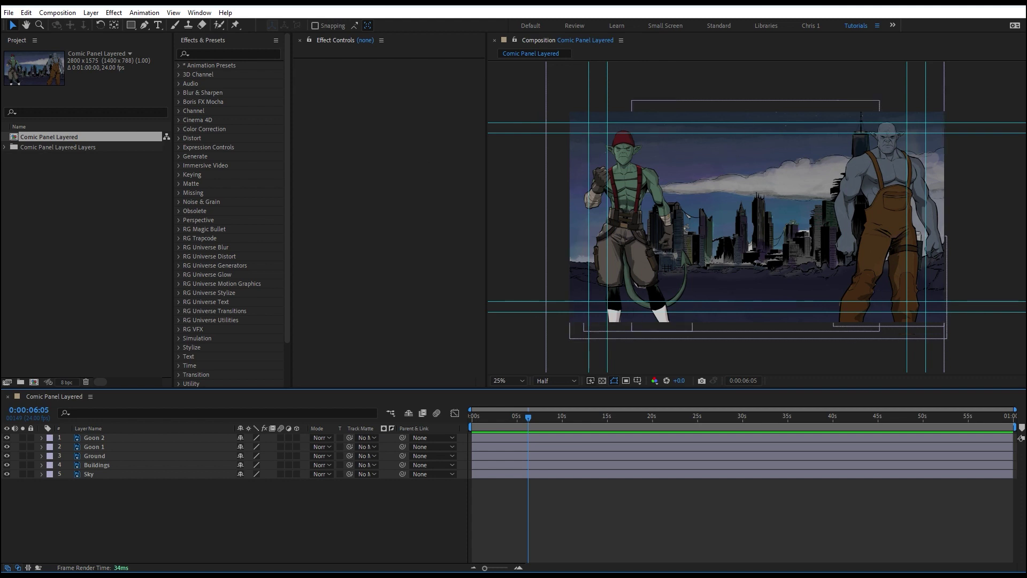
left_click(173, 13)
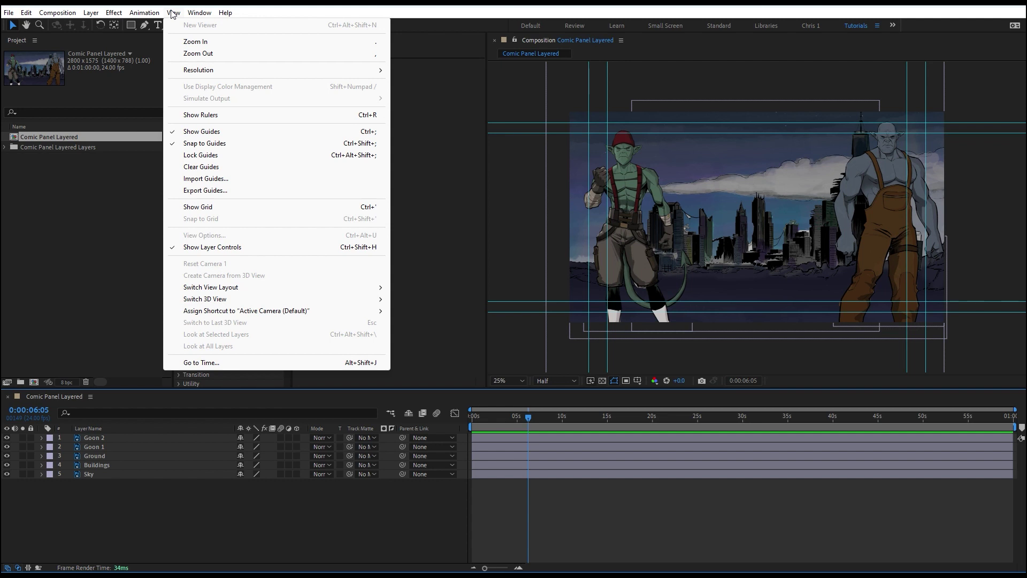
left_click(201, 132)
key("Home")
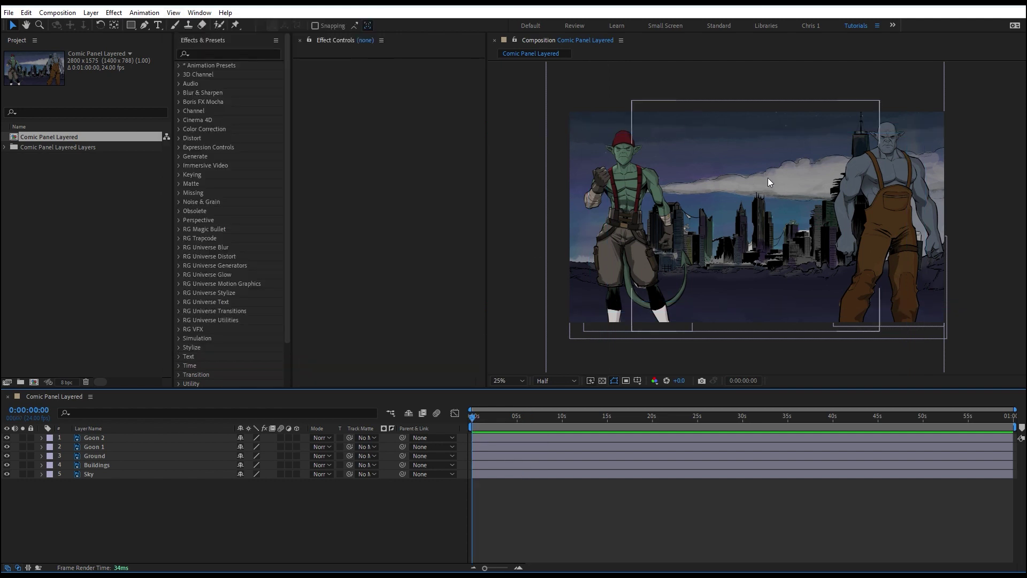
At about one second, test-move Goon 1 and Goon 2, then select all layers.
mouse_move(485, 416)
left_mouse_down()
mouse_move(502, 416)
mouse_move(484, 420)
left_mouse_up()
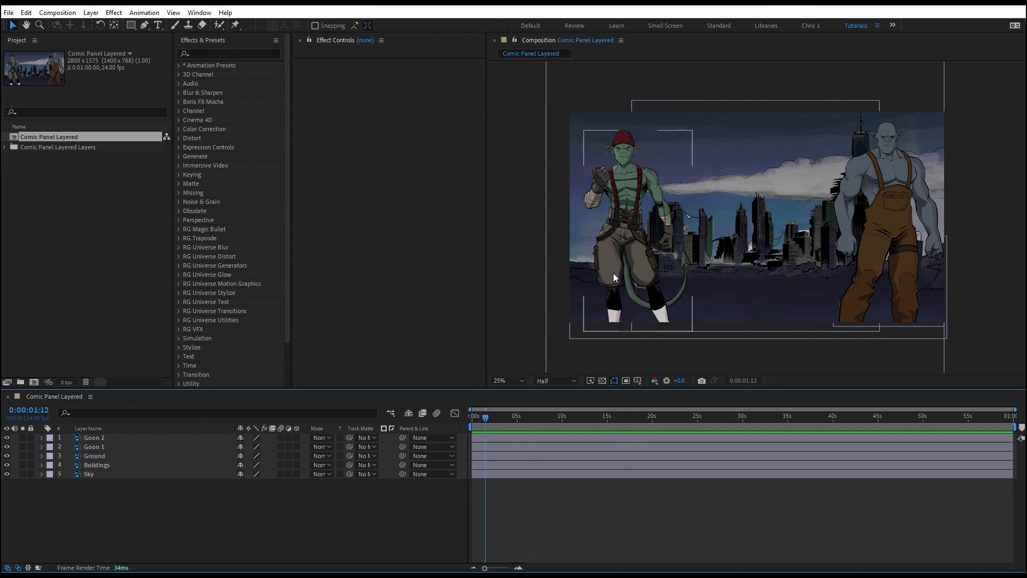
mouse_move(614, 273)
left_mouse_down()
mouse_move(650, 278)
mouse_move(620, 271)
left_mouse_up()
mouse_move(867, 215)
left_mouse_down()
mouse_move(701, 217)
mouse_move(885, 222)
mouse_move(868, 216)
left_mouse_up()
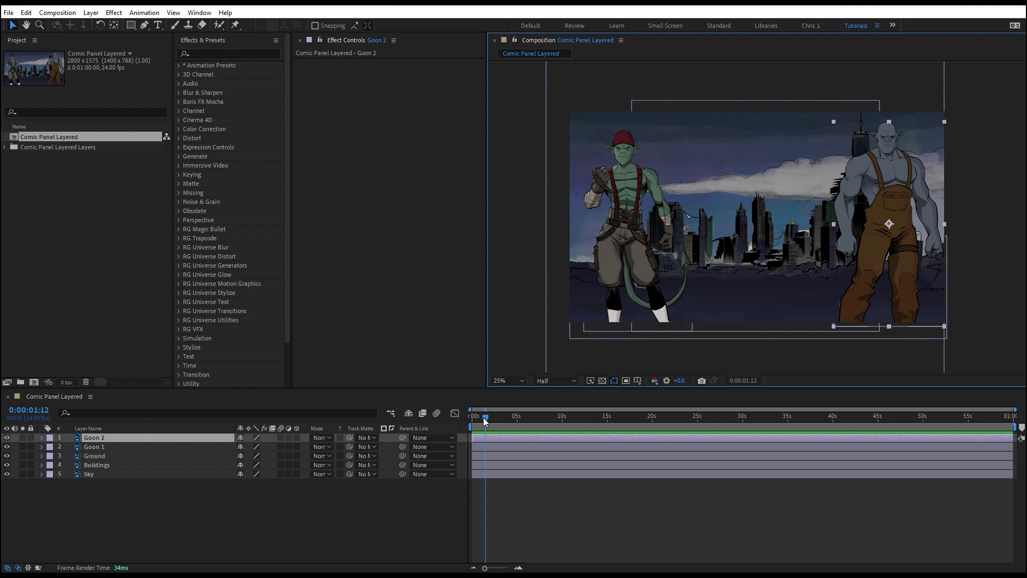
key("ctrl+a")
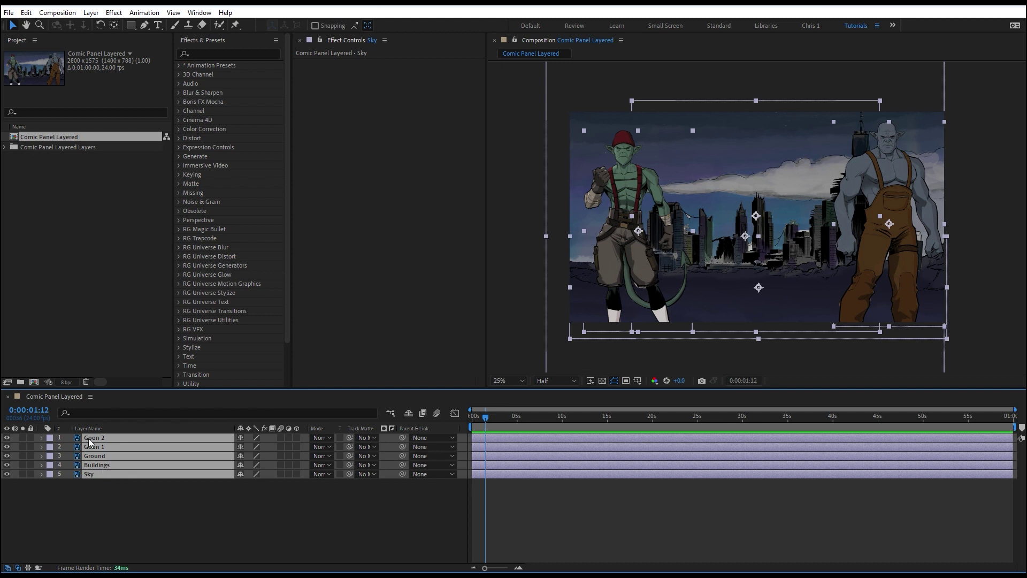
Enable the 3D Layer switch for Goon 2, Goon 1, Ground, Buildings and Sky.
left_click(296, 437)
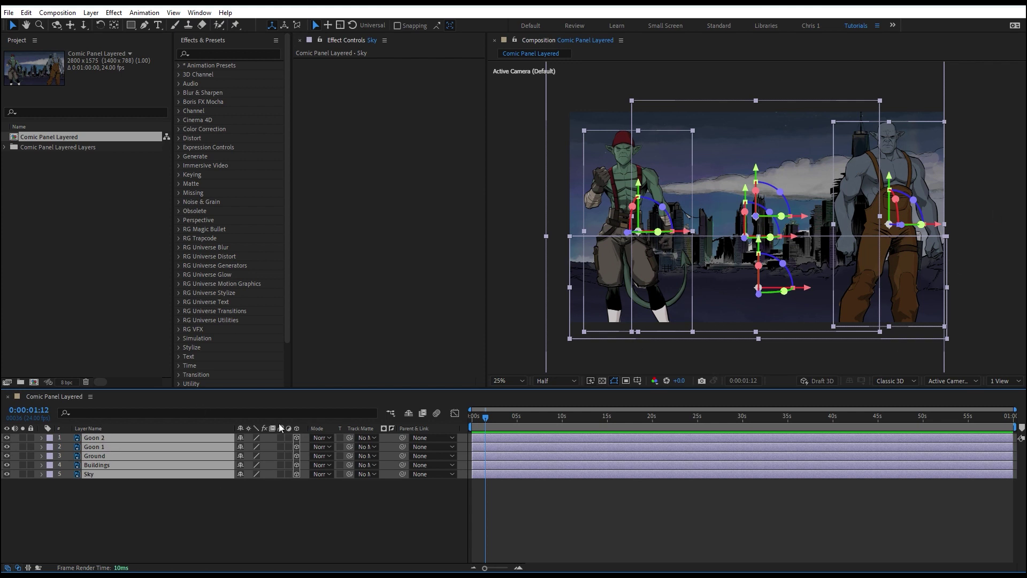
left_click(7, 568)
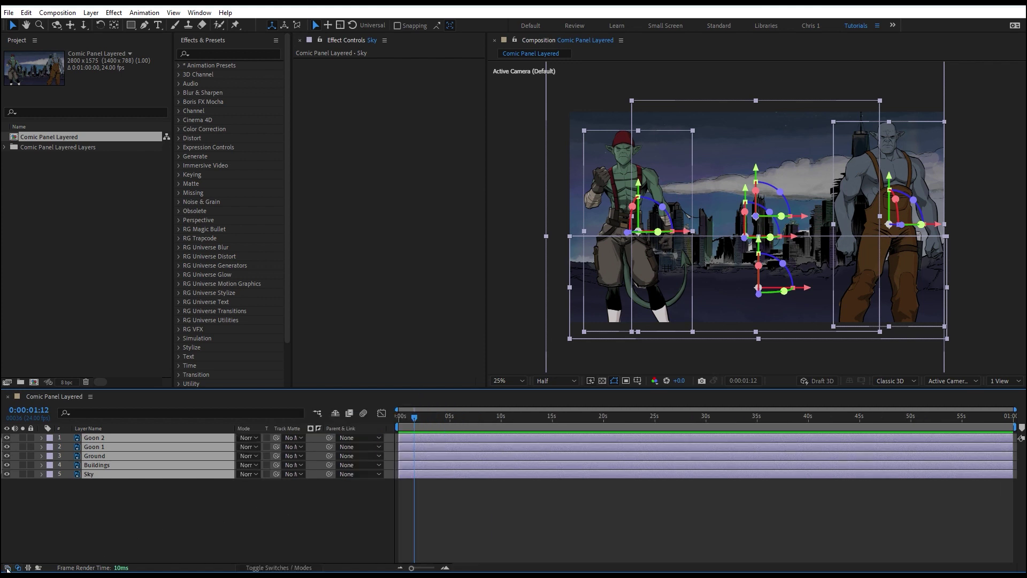
left_click(7, 568)
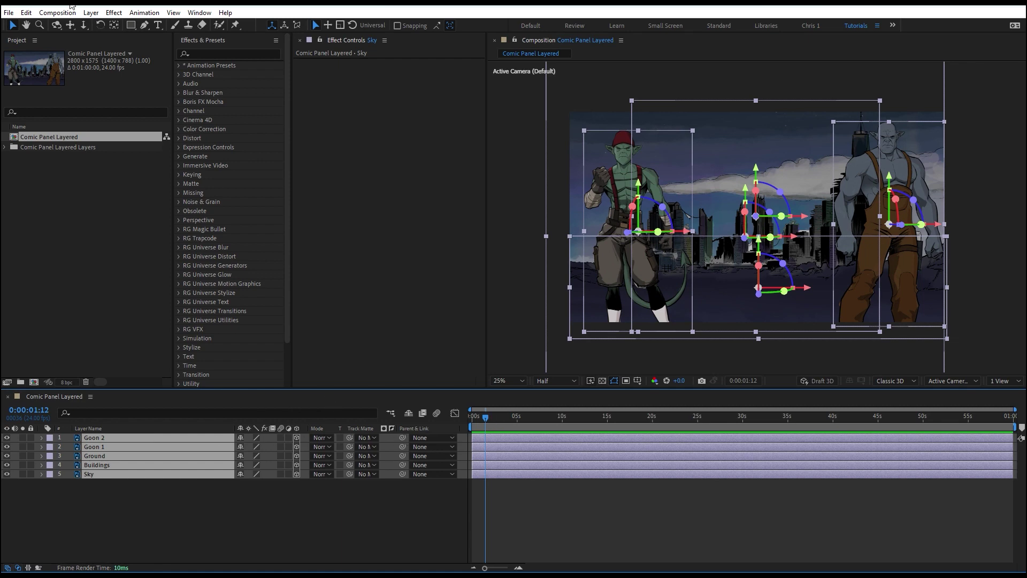
Create Camera 1 with the default Camera Settings.
left_click(92, 14)
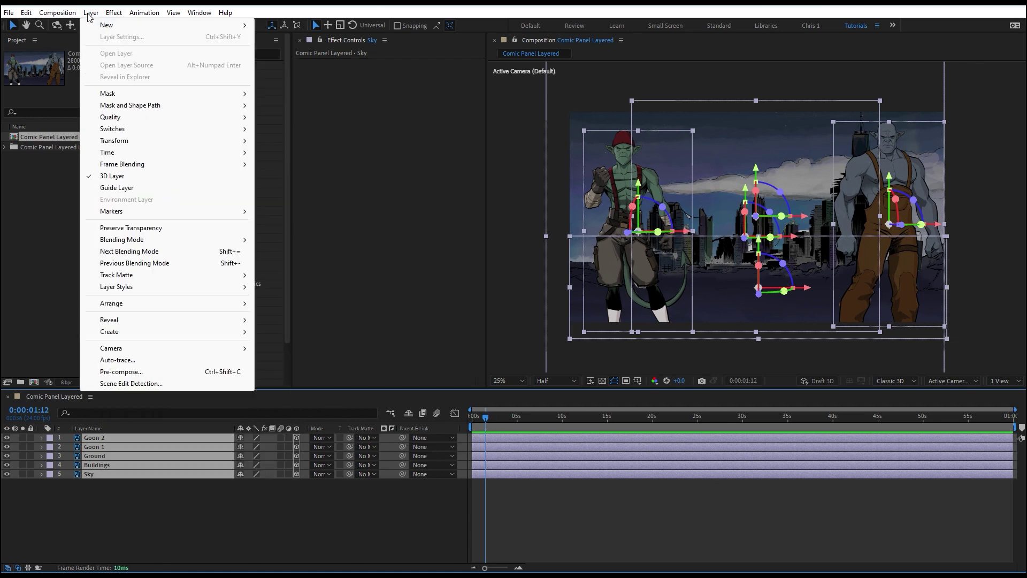
mouse_move(111, 26)
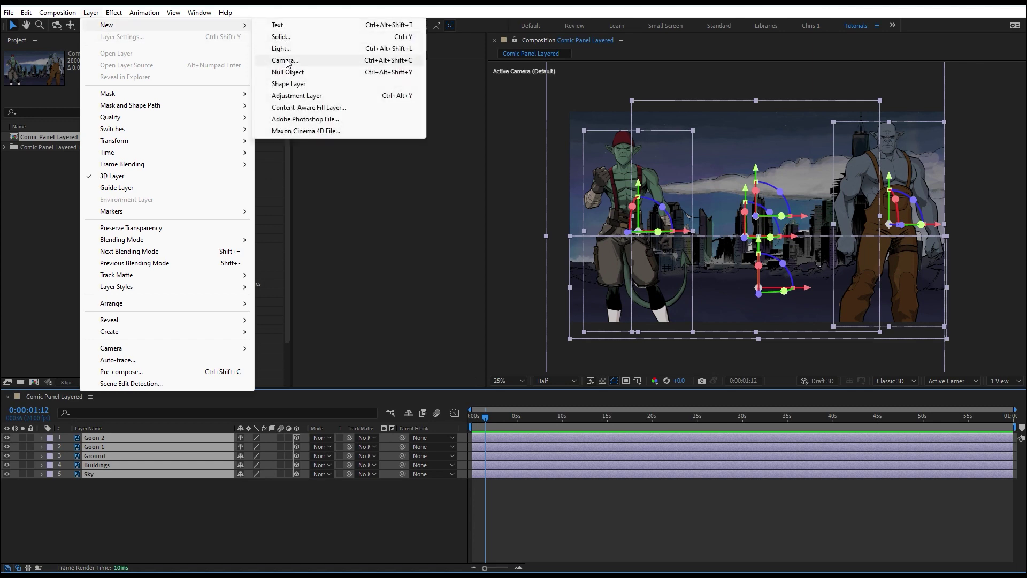
left_click(285, 60)
left_click(623, 391)
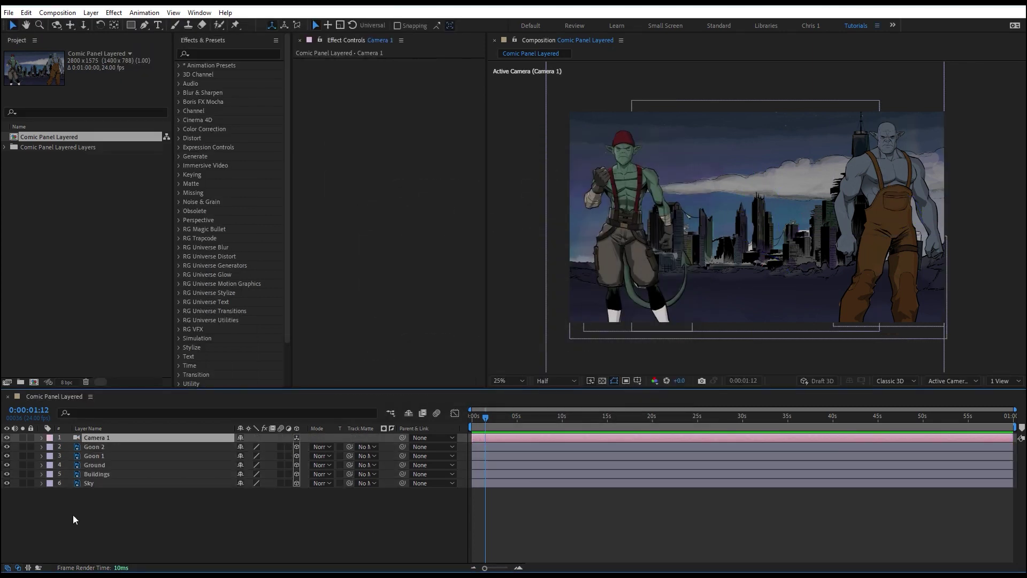
Select the Sky layer.
left_click(95, 444)
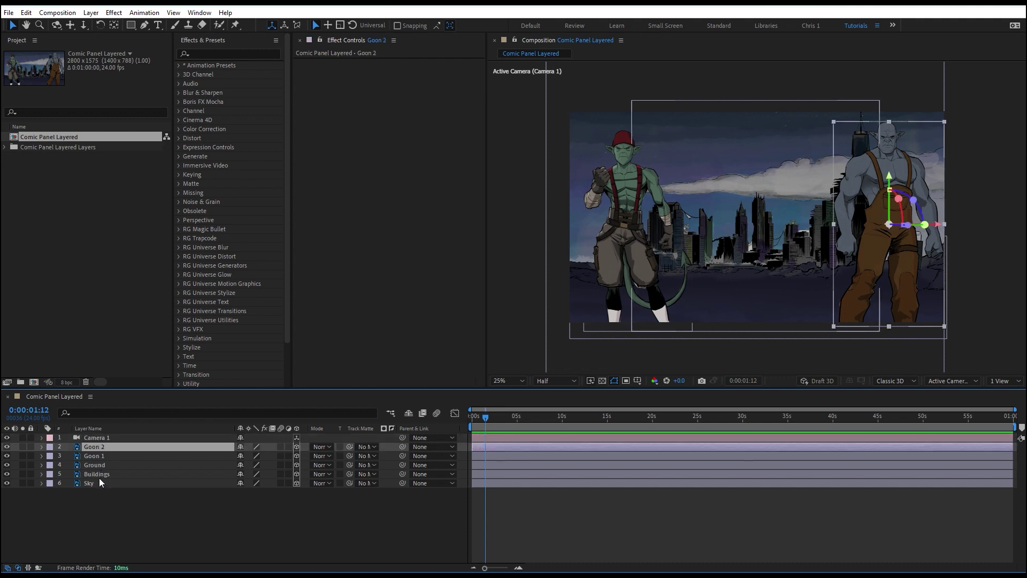
left_click(98, 481)
left_click(97, 449)
left_click(87, 483)
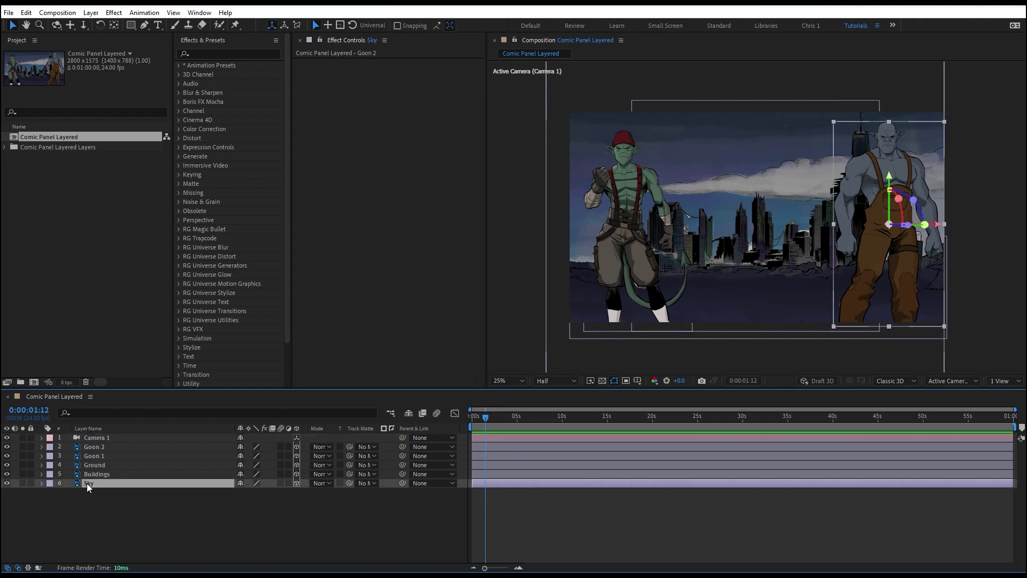
left_click(94, 448)
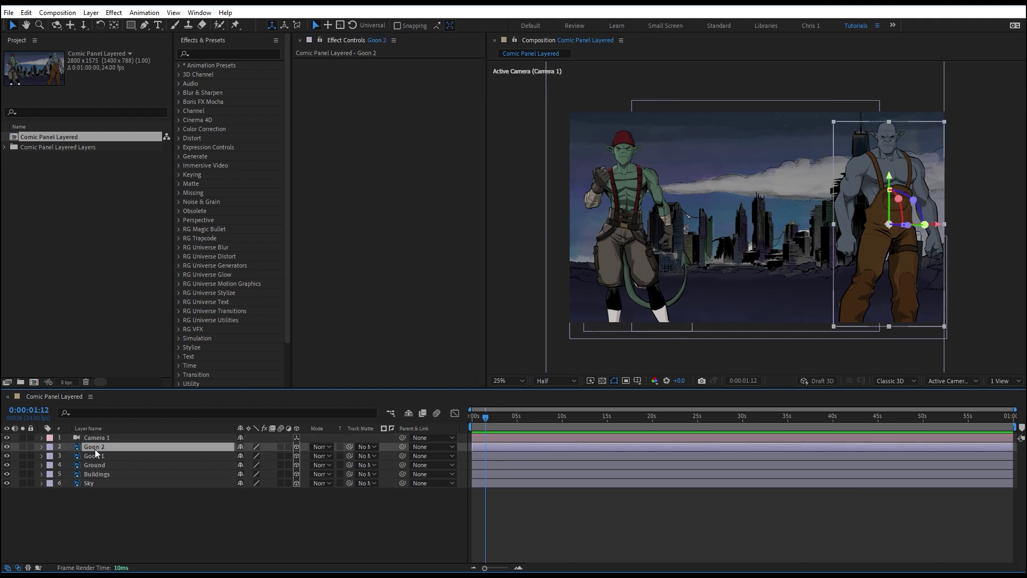
left_click(93, 484)
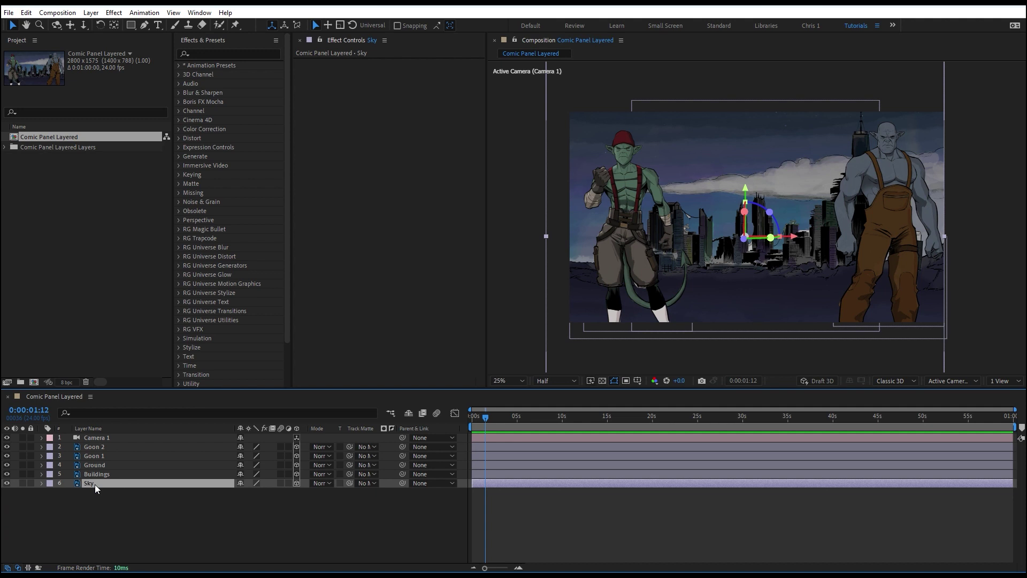
Try shifting the Sky layer right, then undo back to its original position.
left_click_drag(704, 212, 744, 201)
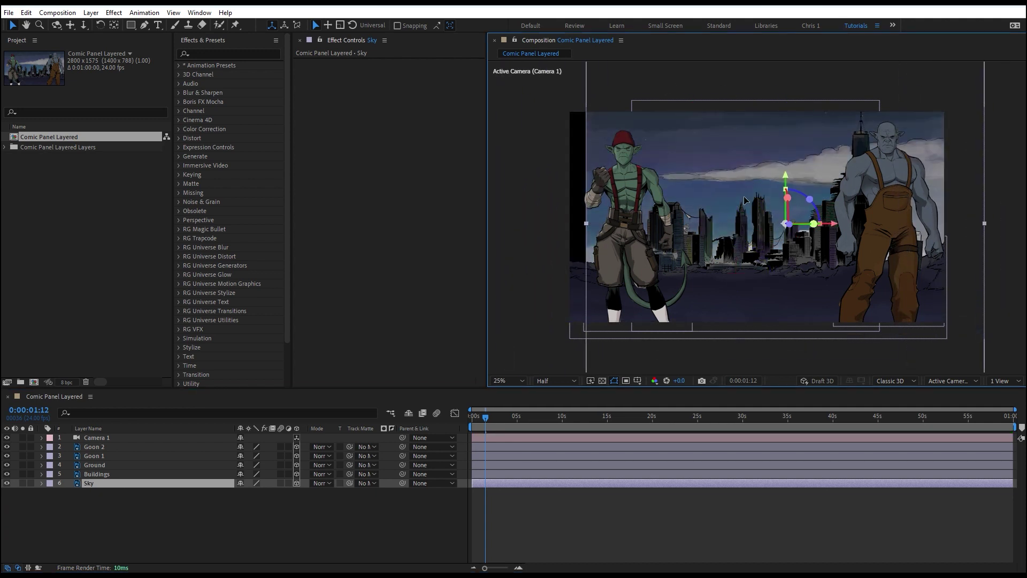
key("ctrl+z")
key("p")
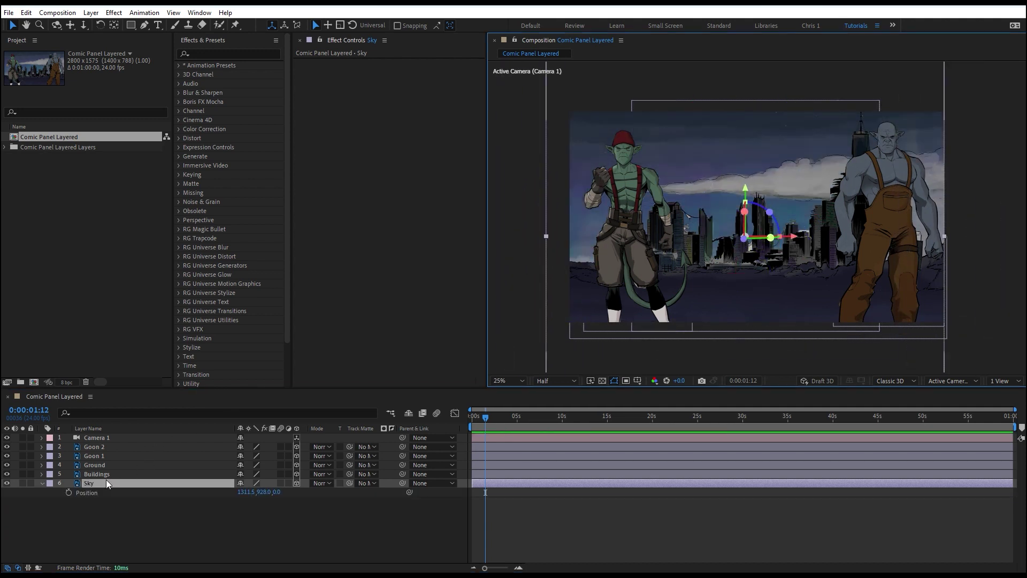
left_click_drag(246, 492, 311, 477)
key("ctrl+z")
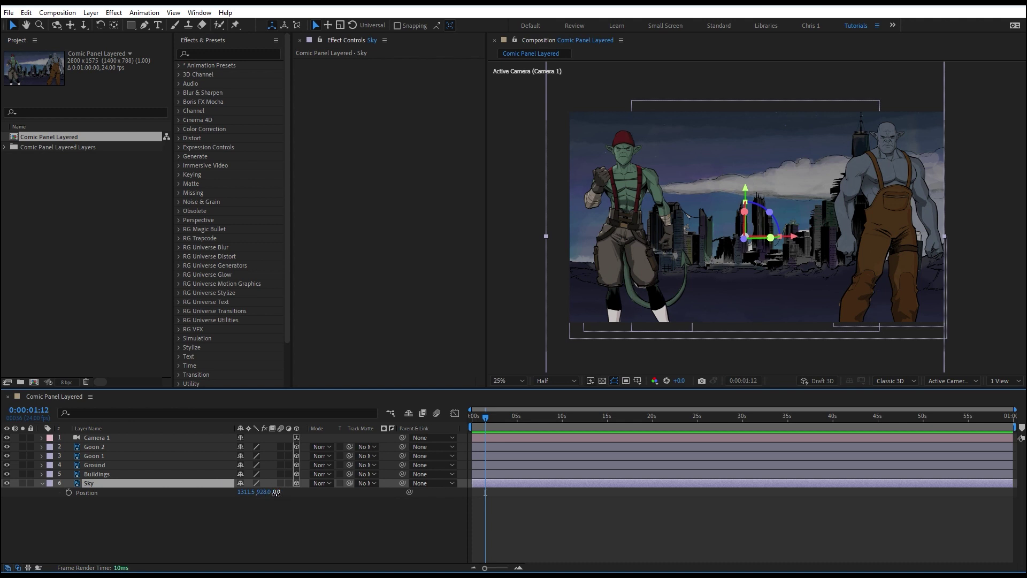
Set Sky's Z position to 5000 and scale it up to fill the panel.
left_click_drag(277, 492, 298, 495)
left_click(281, 492)
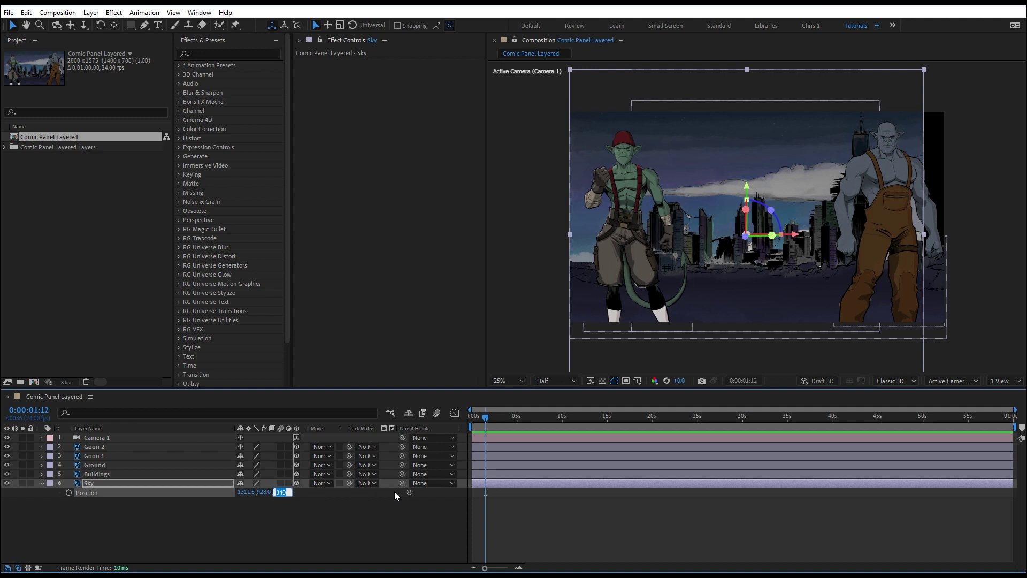
type("5000")
key("Return")
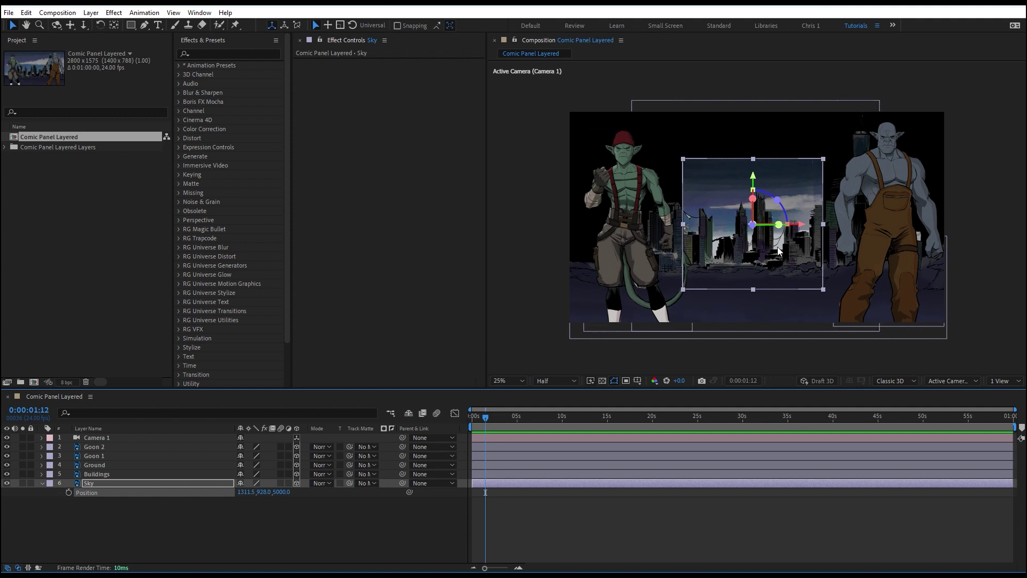
left_click(684, 159)
left_click_drag(683, 158, 550, 122)
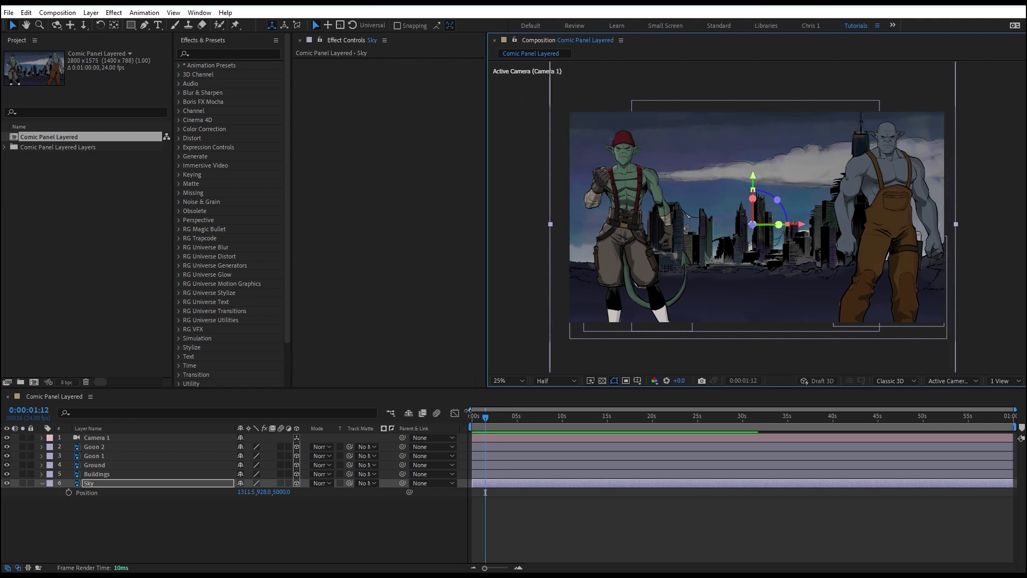
At 0:00:01:10, select Camera 1 and orbit it to see the layers in perspective.
mouse_move(487, 418)
left_mouse_down()
mouse_move(494, 424)
mouse_move(485, 418)
left_mouse_up()
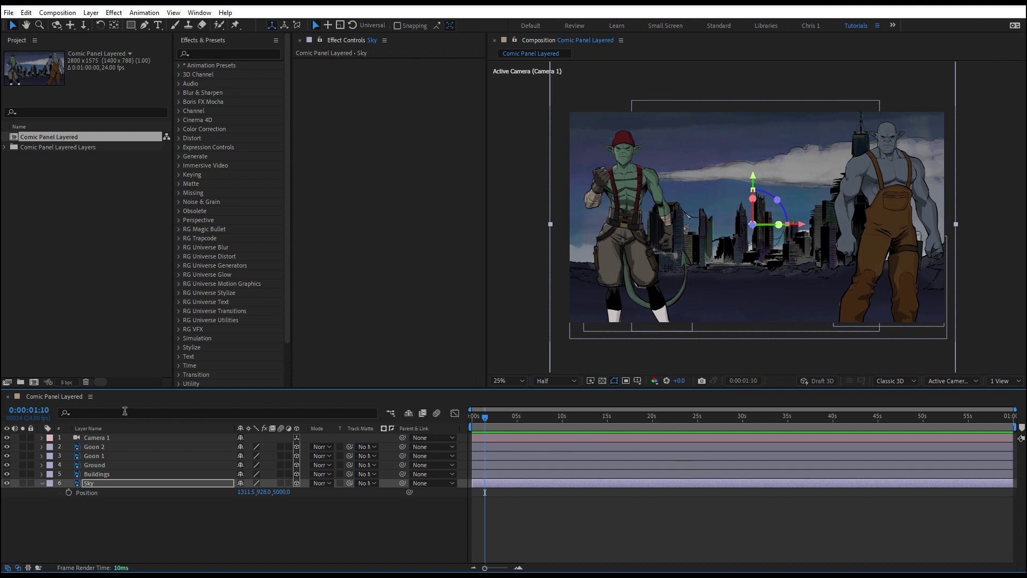
left_click(98, 437)
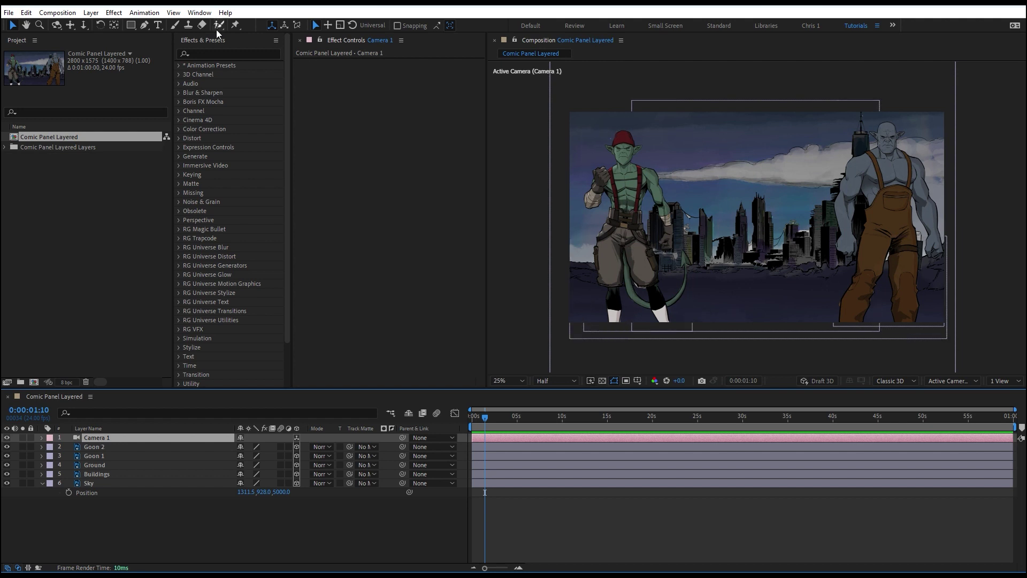
left_click(56, 26)
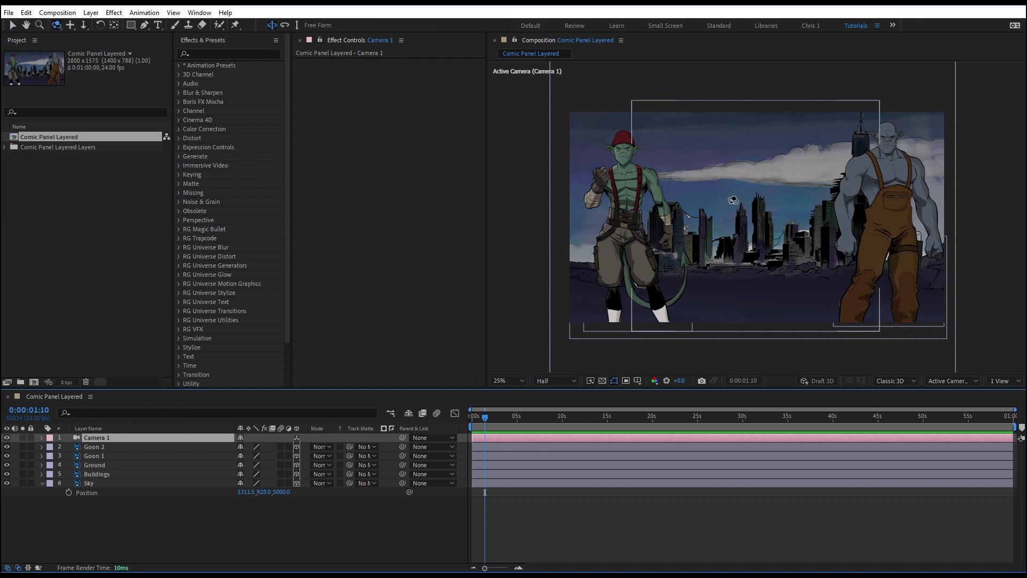
left_click_drag(819, 236, 792, 241)
scroll(791, 241, "down", 2)
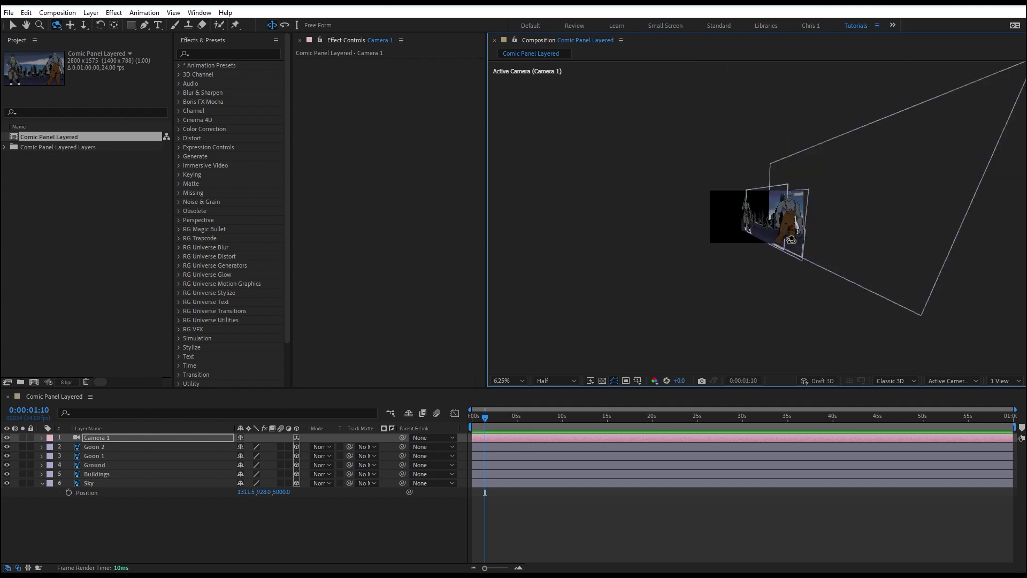
Dolly and orbit the camera further, then undo back to the straight-on framing.
key("c")
key("c")
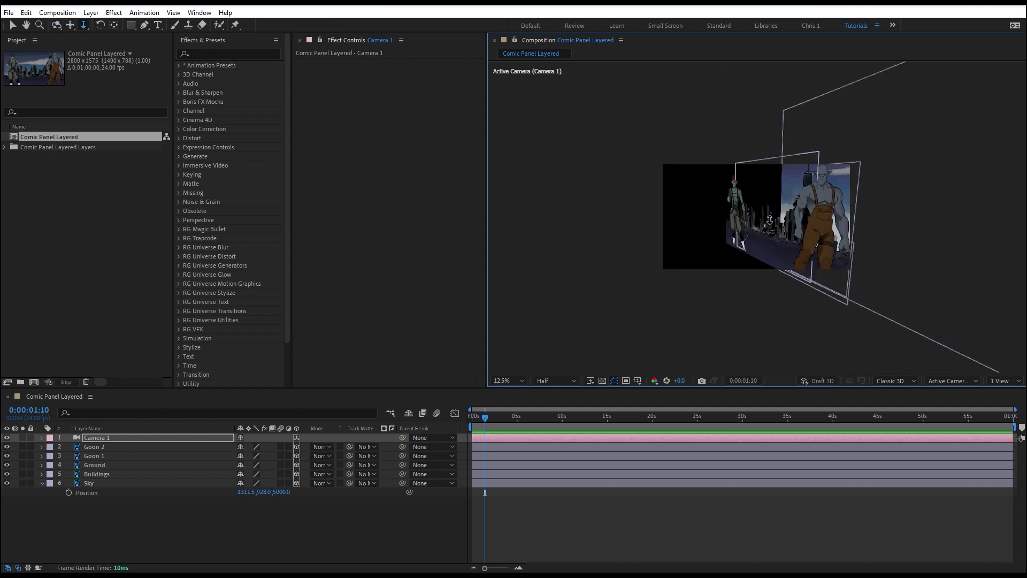
left_click_drag(779, 226, 788, 183)
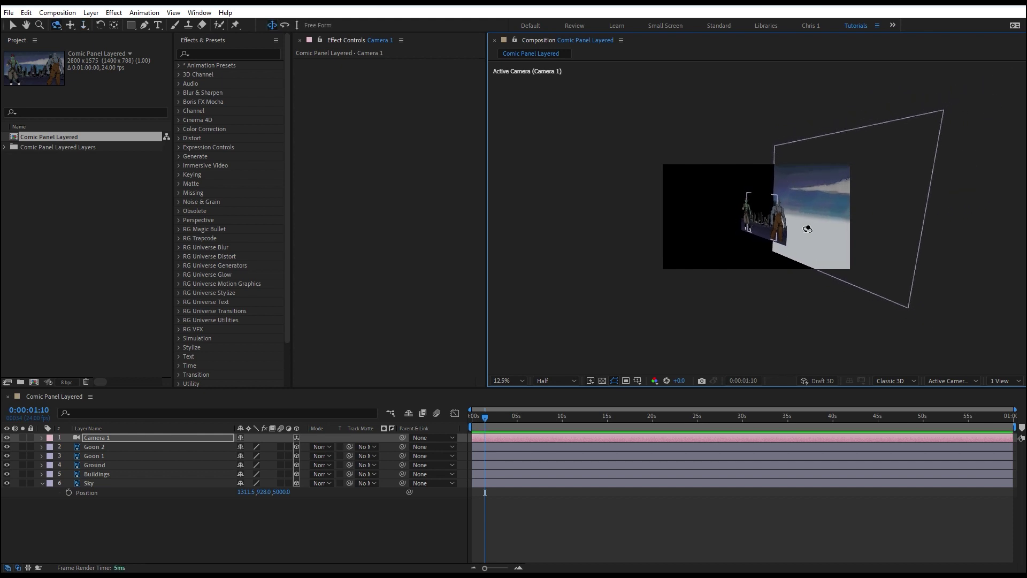
left_click_drag(812, 219, 803, 223)
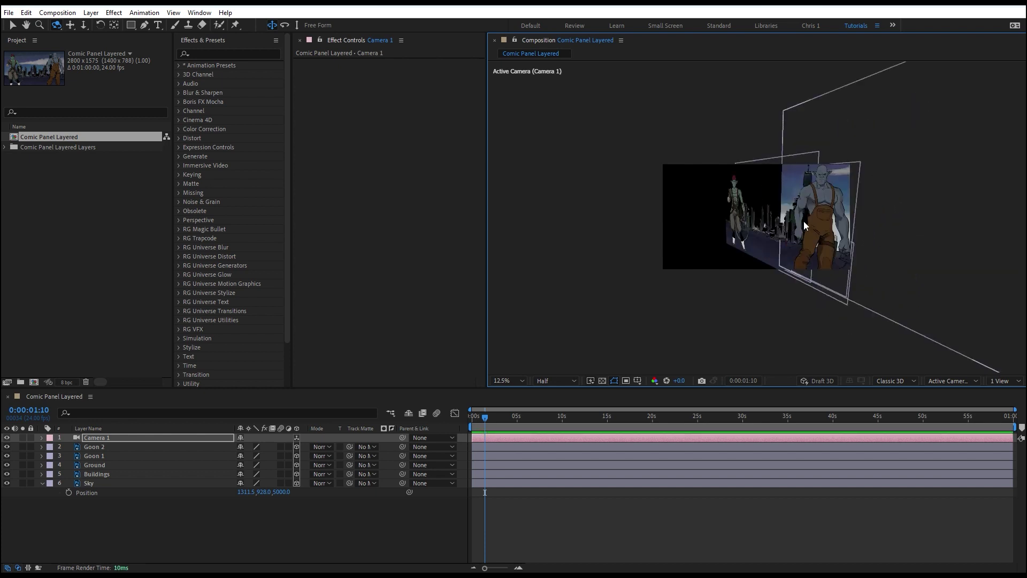
key("ctrl+z")
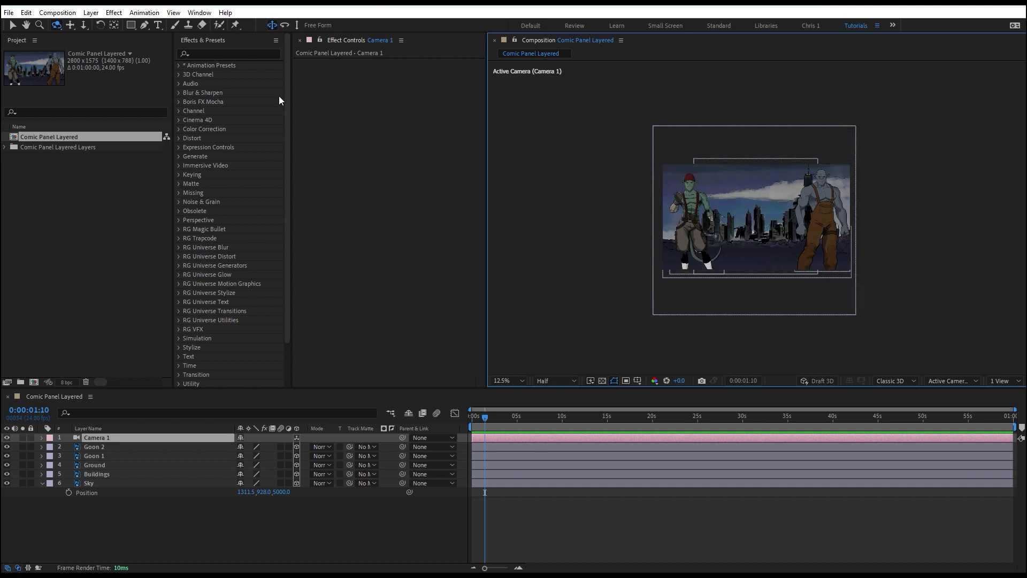
left_click(12, 25)
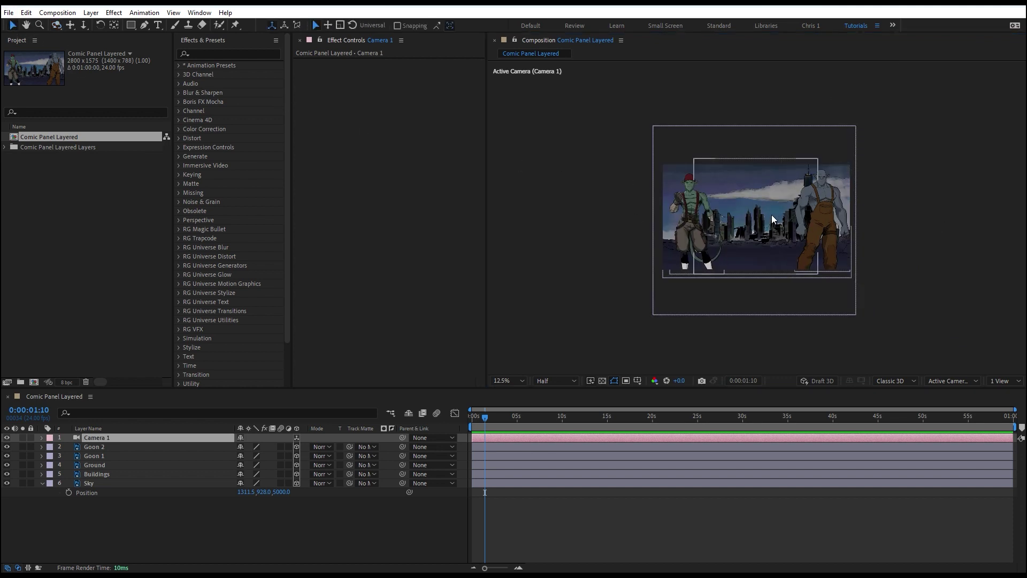
Inspect the scene from Custom View 2, then orbit around it in Custom View 1.
left_click(957, 382)
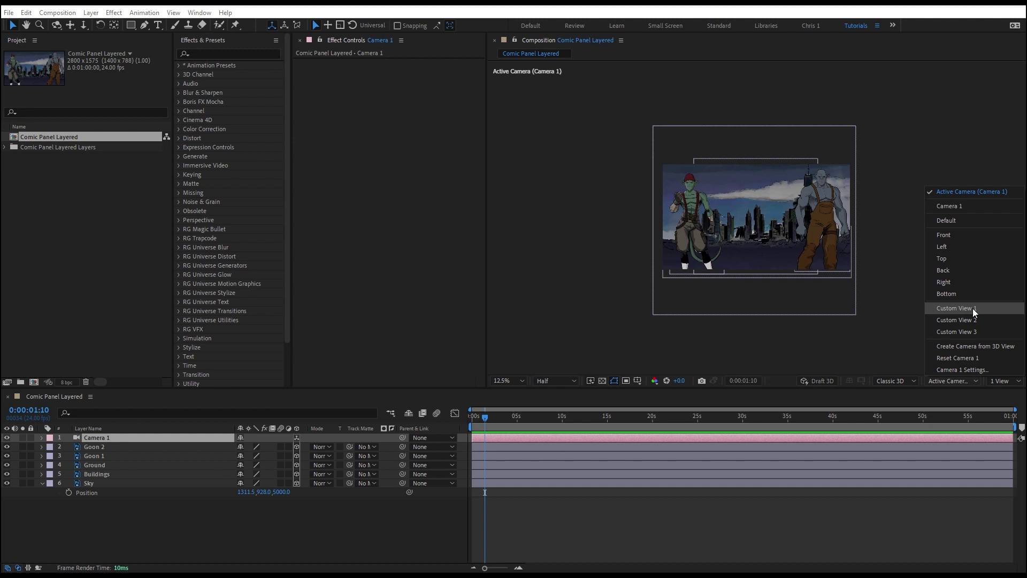
left_click(963, 319)
left_click(955, 380)
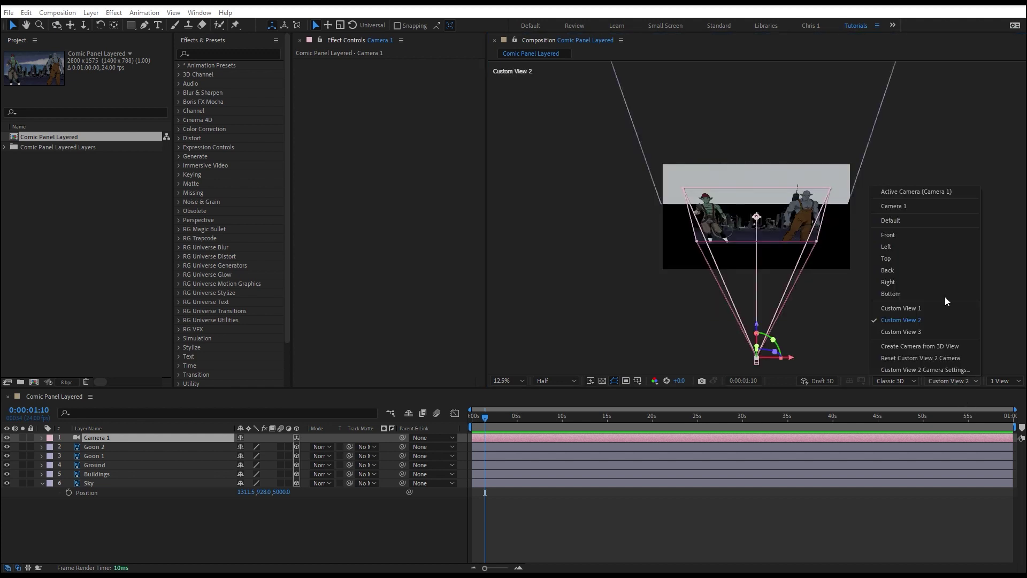
left_click(944, 308)
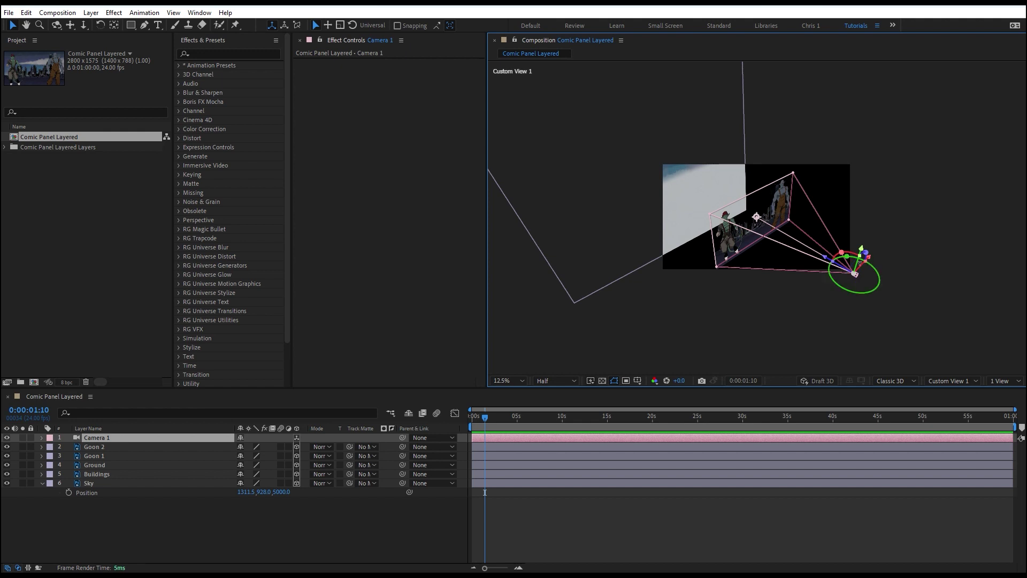
key("c")
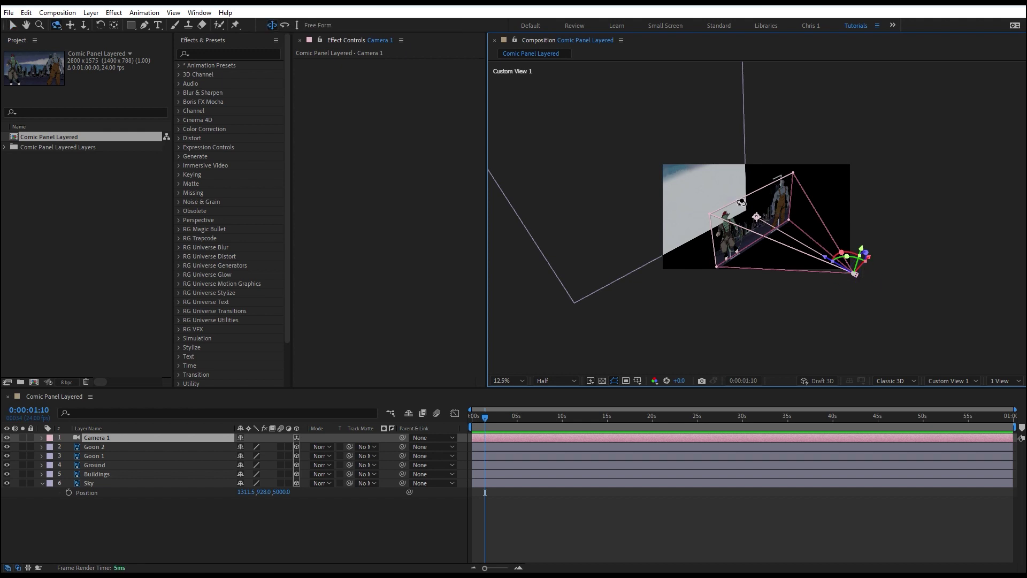
left_click_drag(735, 203, 797, 267)
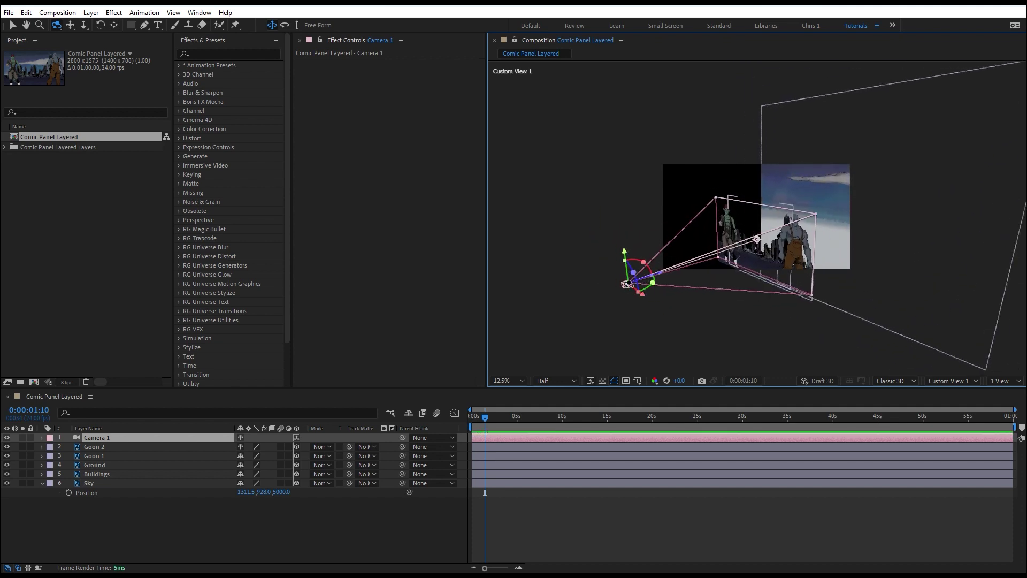
mouse_move(745, 241)
left_mouse_down()
mouse_move(813, 243)
mouse_move(696, 243)
mouse_move(749, 240)
left_mouse_up()
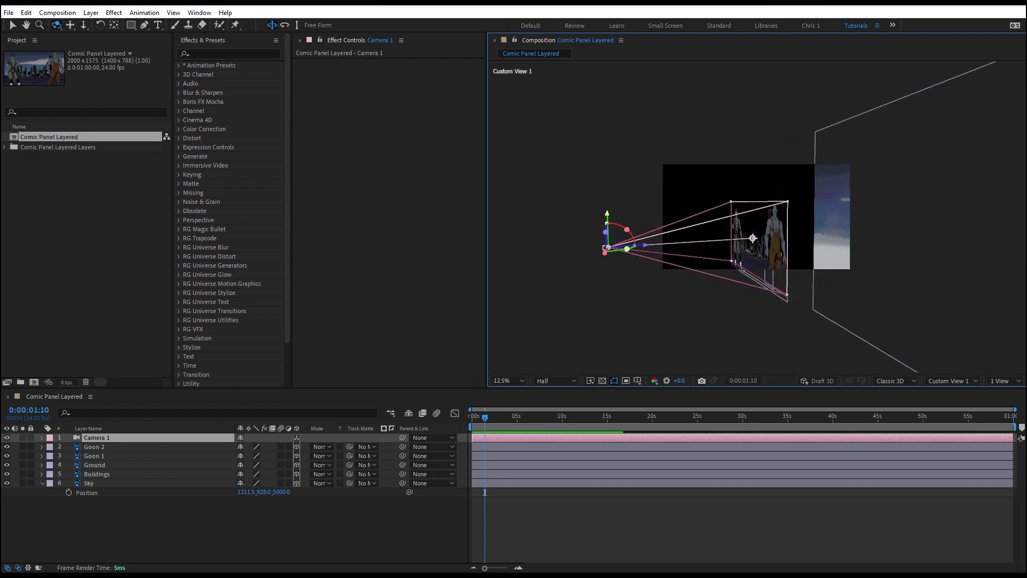
Check the layer layout from the Right and Top views.
left_click(952, 382)
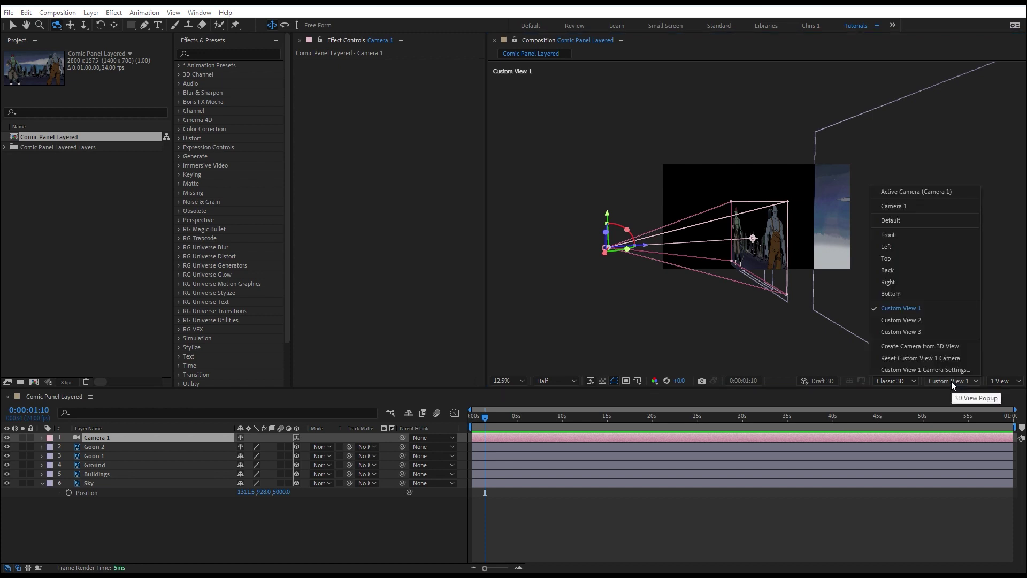
left_click(911, 281)
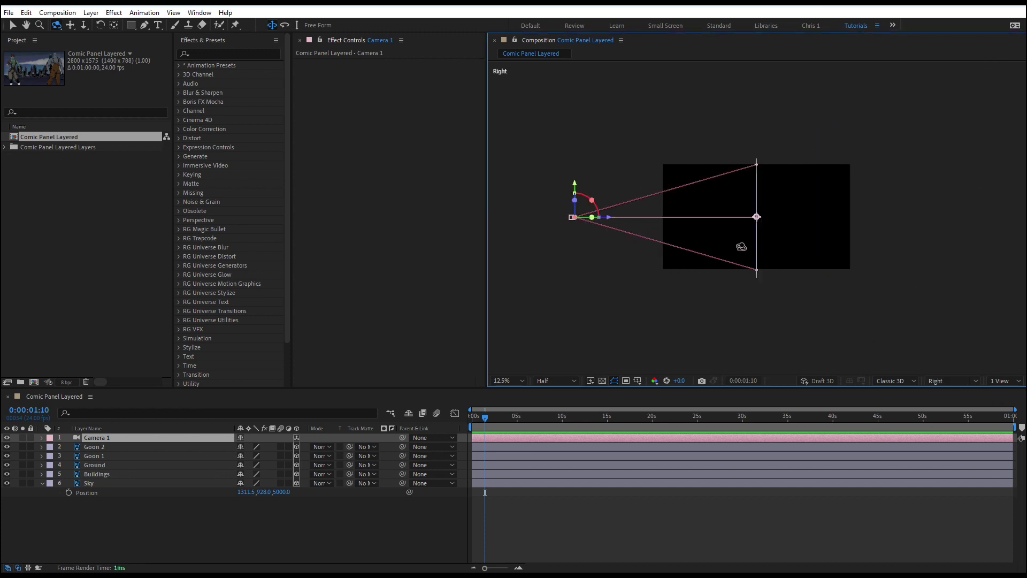
scroll(764, 227, "down", 3)
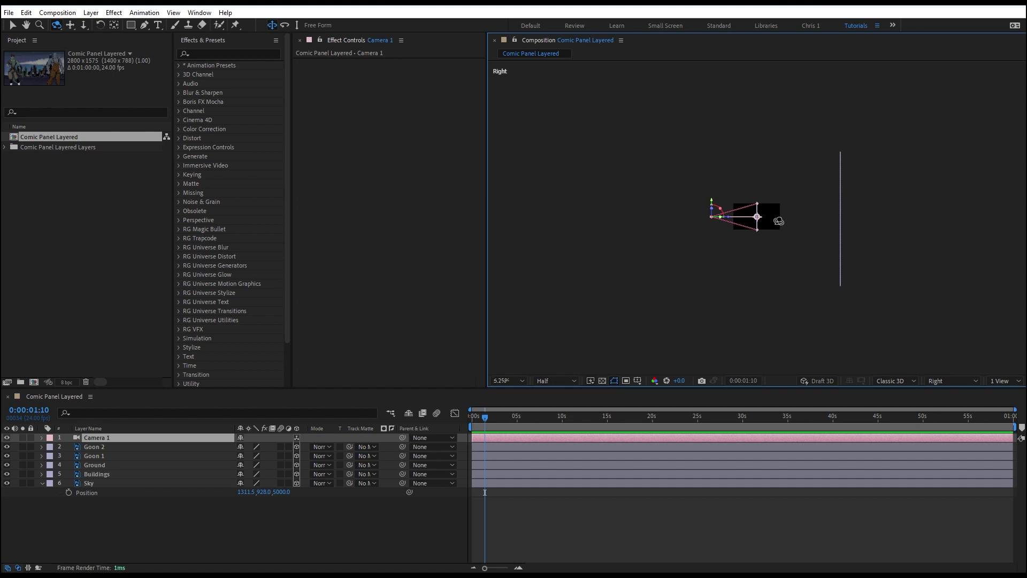
scroll(779, 220, "up", 1)
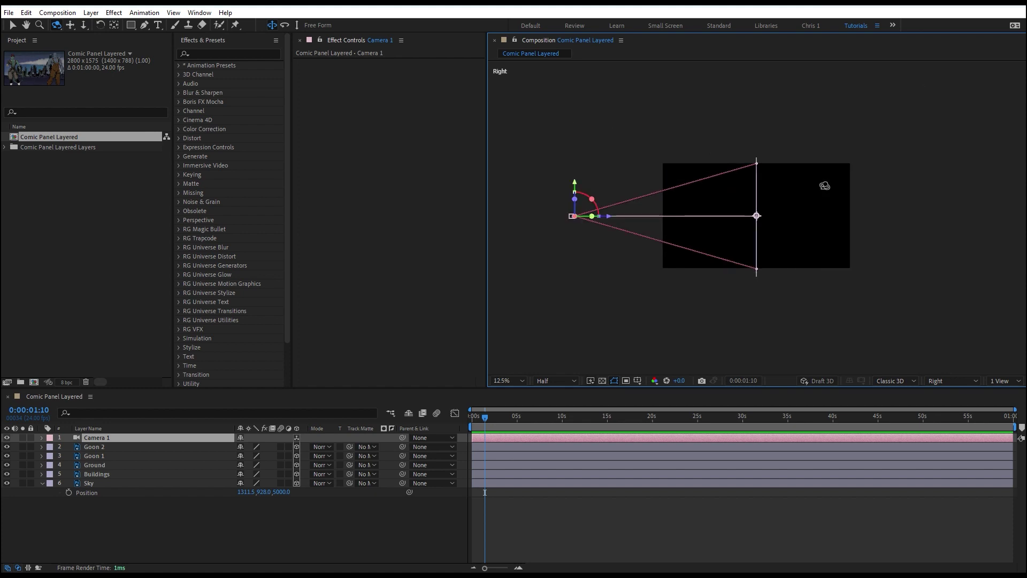
left_click(935, 380)
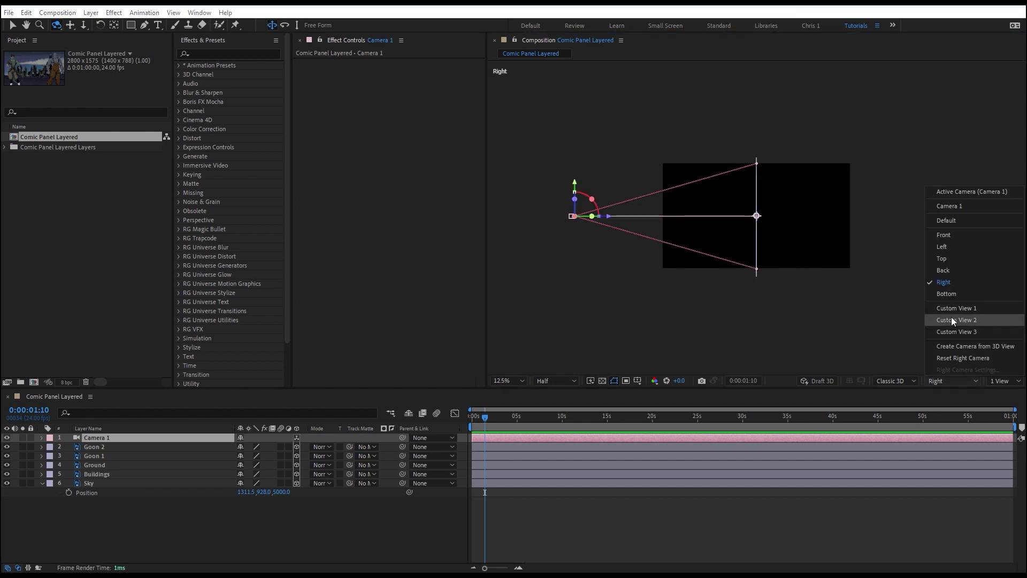
left_click(949, 261)
scroll(796, 252, "down", 2)
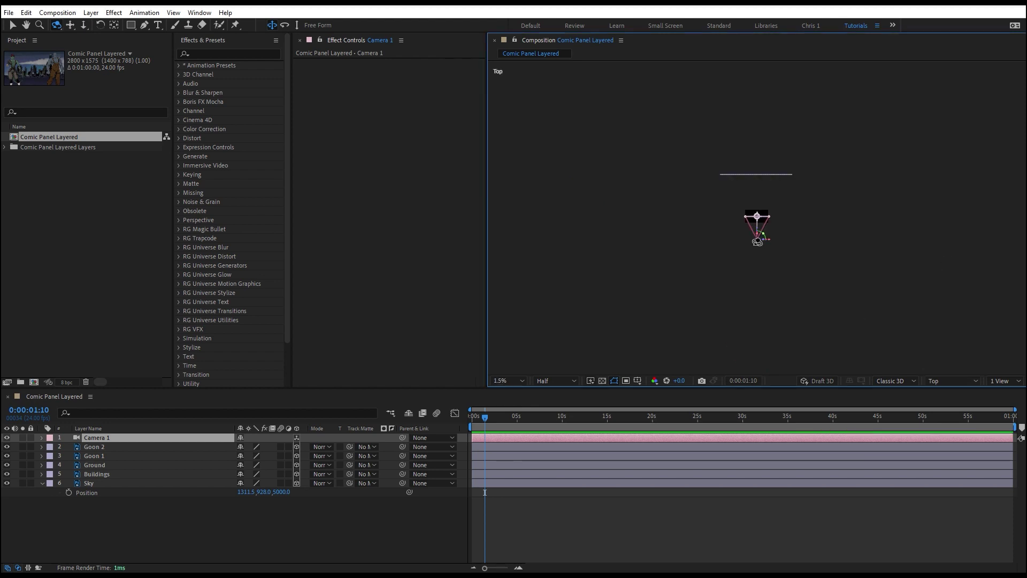
scroll(758, 242, "up", 2)
scroll(758, 262, "down", 1)
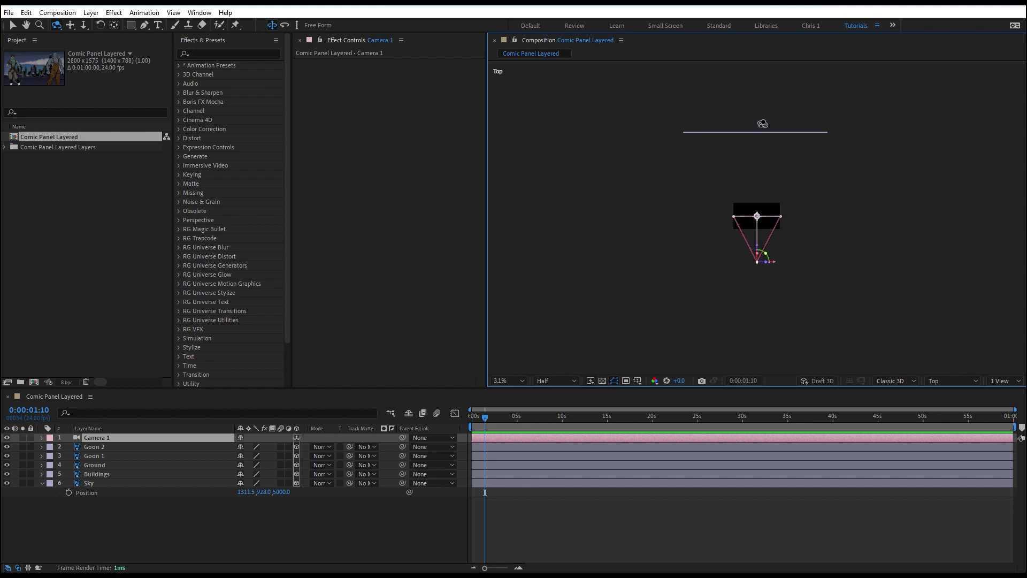
Return the viewer to the Camera 1 view with the playhead at 0:00:03:03.
left_click(950, 380)
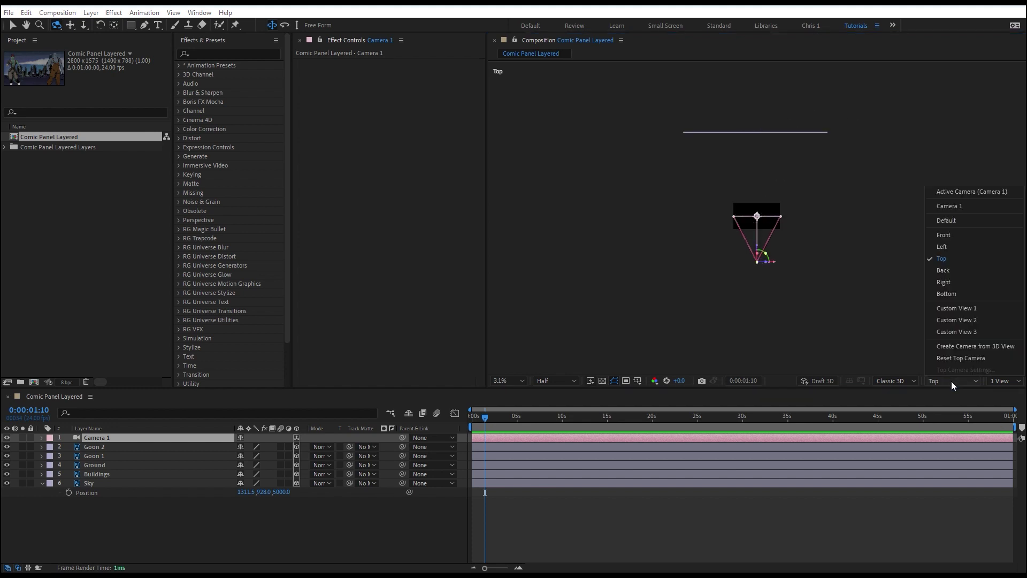
left_click(982, 191)
scroll(756, 225, "up", 5)
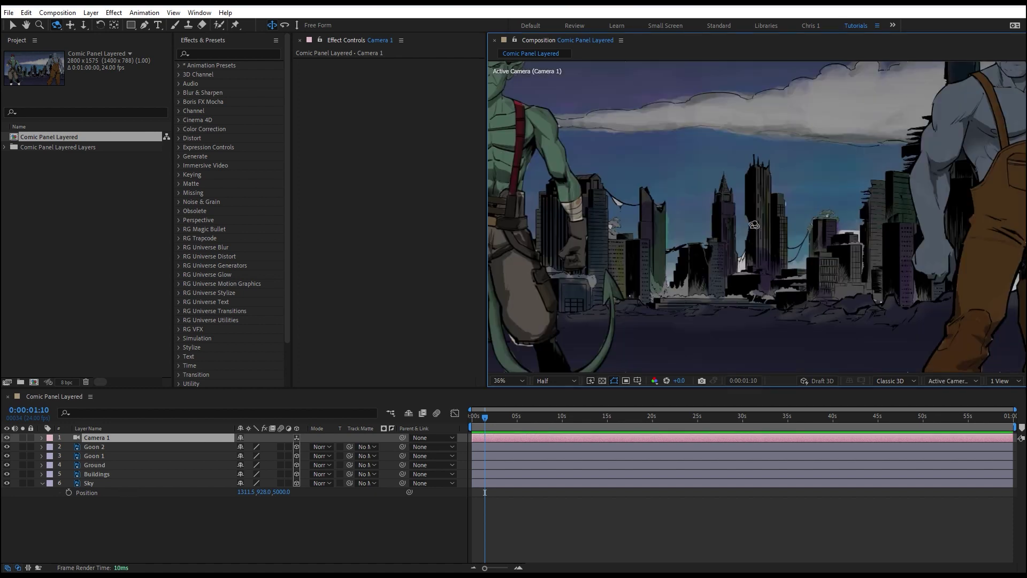
scroll(756, 225, "down", 1)
left_click_drag(501, 414, 500, 435)
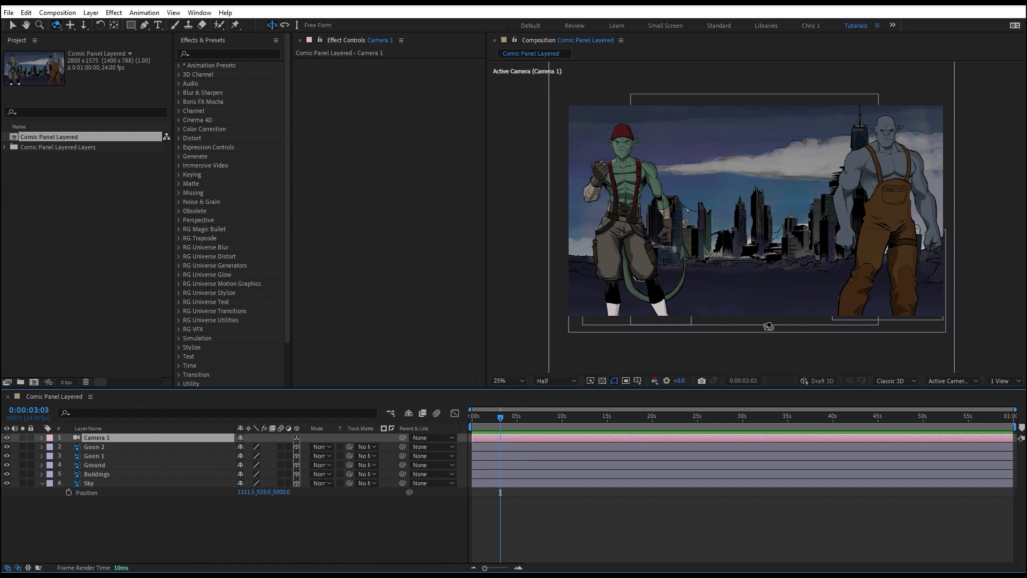
Set the Sky layer's Z position to 6500.
key("v")
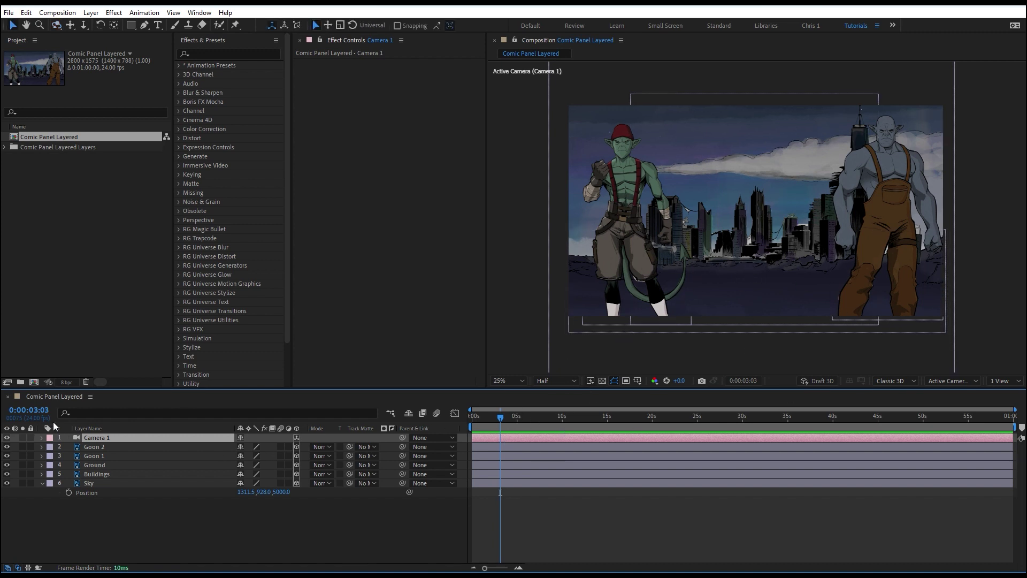
left_click(89, 483)
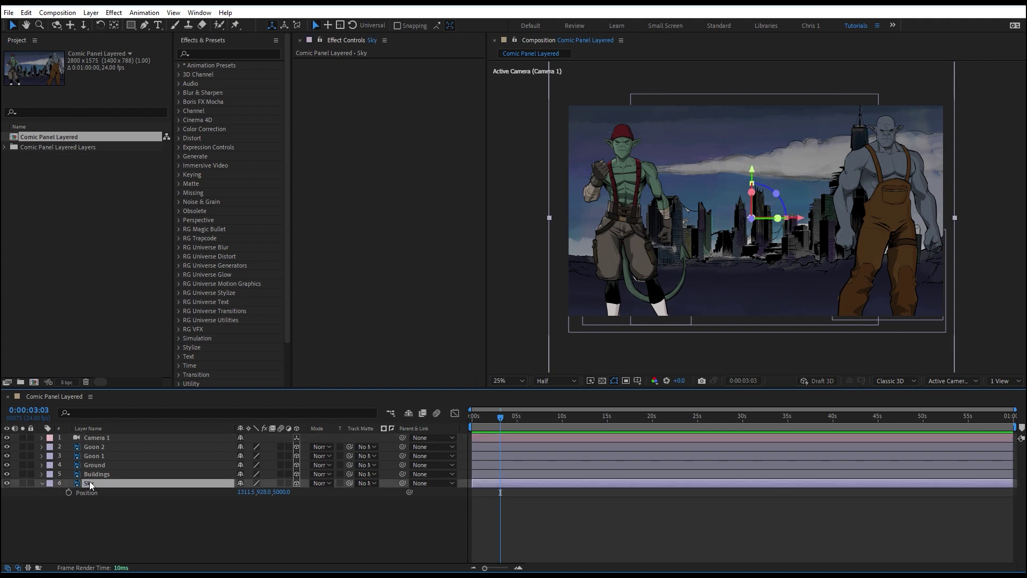
left_click(282, 493)
type("6500")
key("Return")
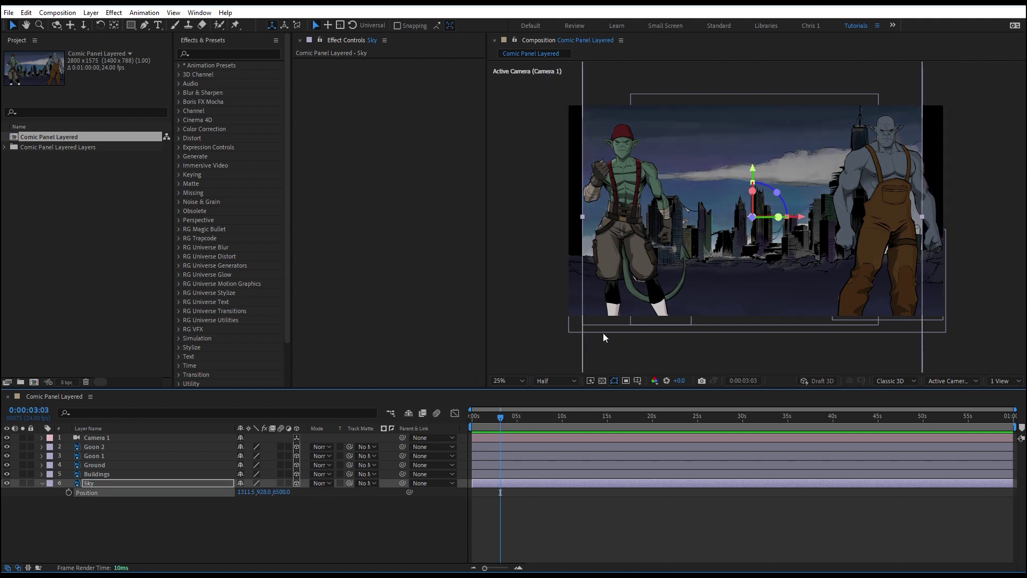
Scale Sky up to 328.1% so it fills the frame again.
key("s")
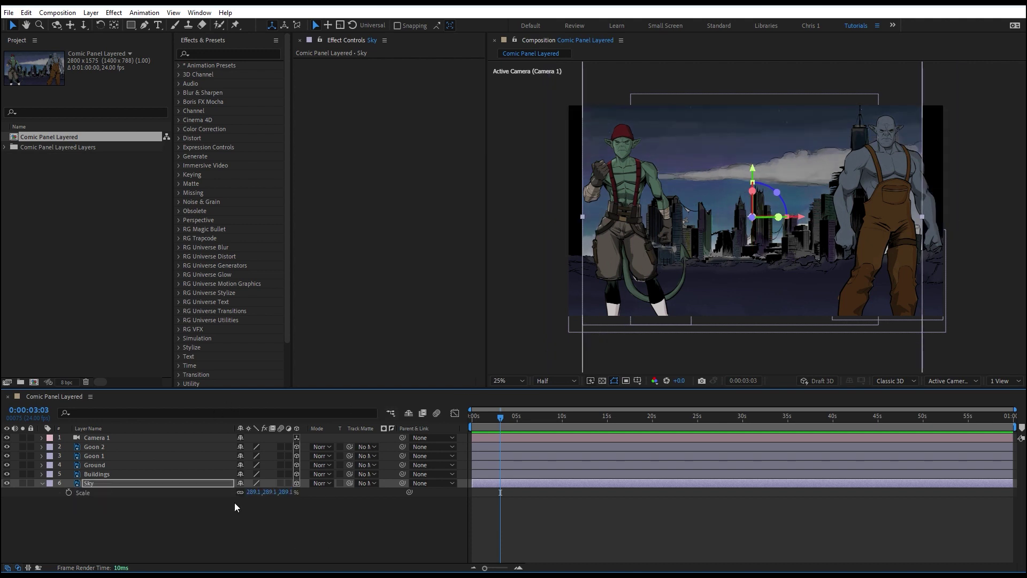
mouse_move(252, 492)
left_mouse_down()
mouse_move(271, 484)
mouse_move(248, 493)
left_mouse_up()
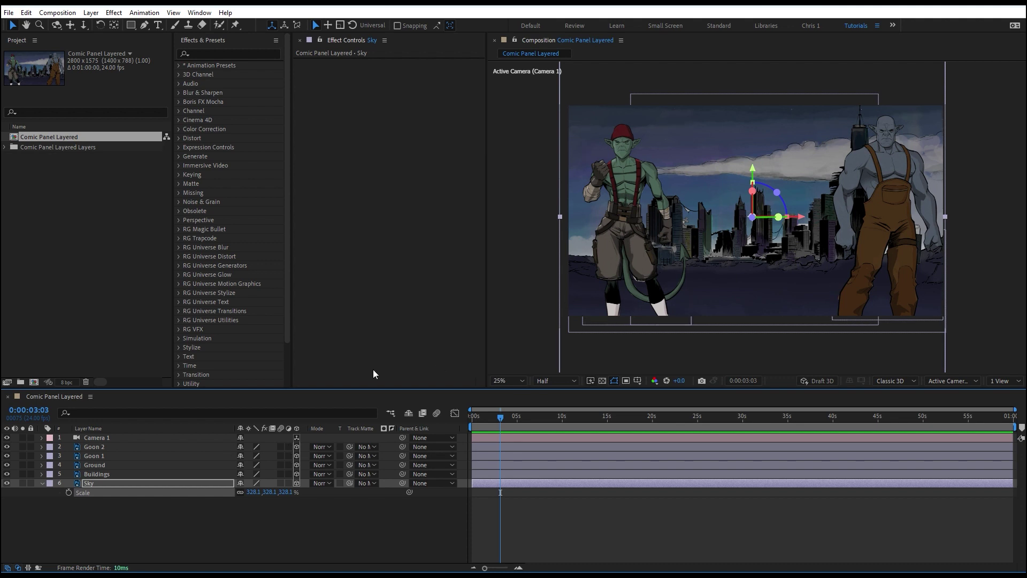
left_click(101, 476)
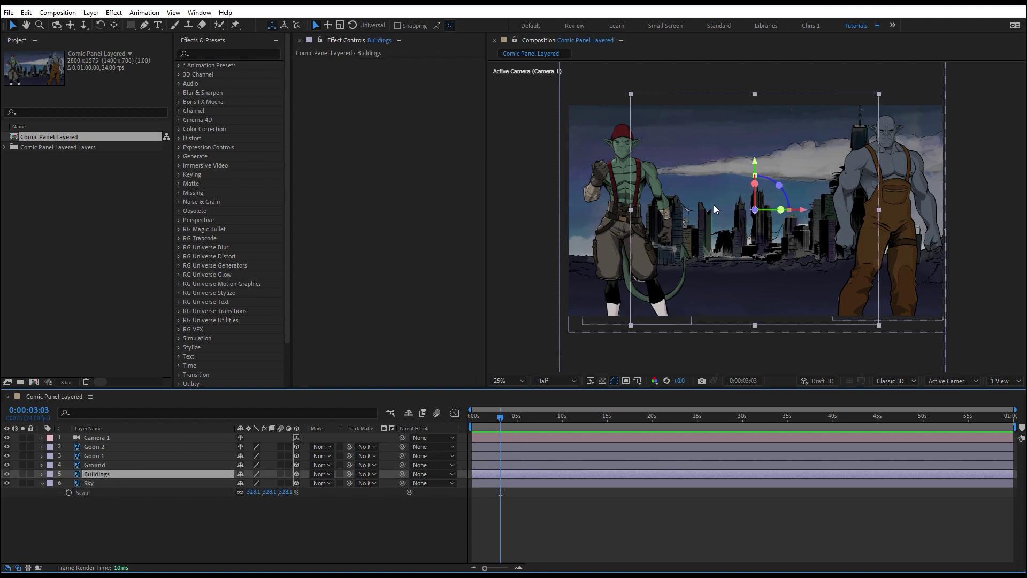
Push Buildings back to Z 3000, then scale the skyline up and shift it right.
left_click_drag(715, 208, 726, 142)
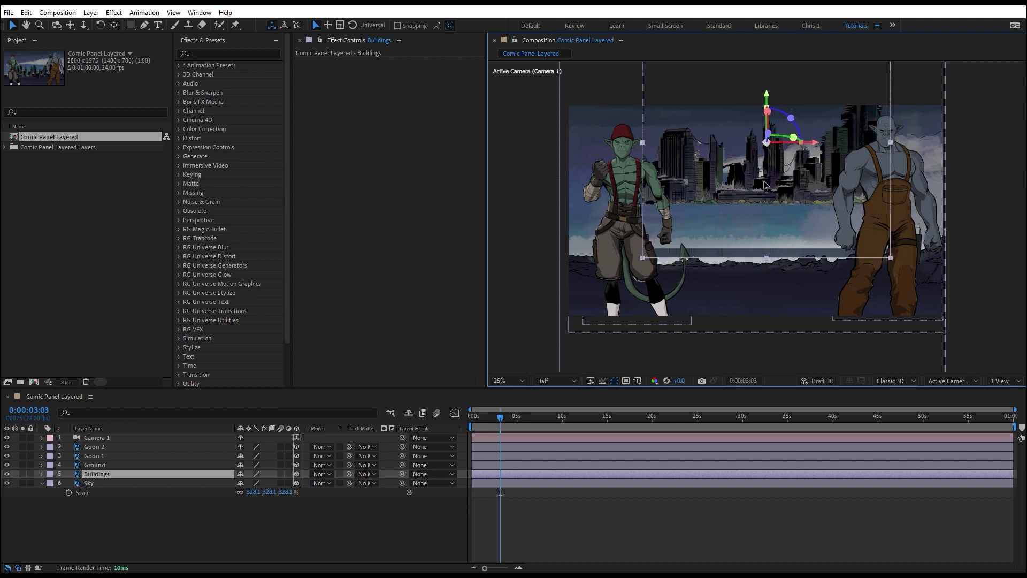
left_click_drag(764, 186, 728, 231)
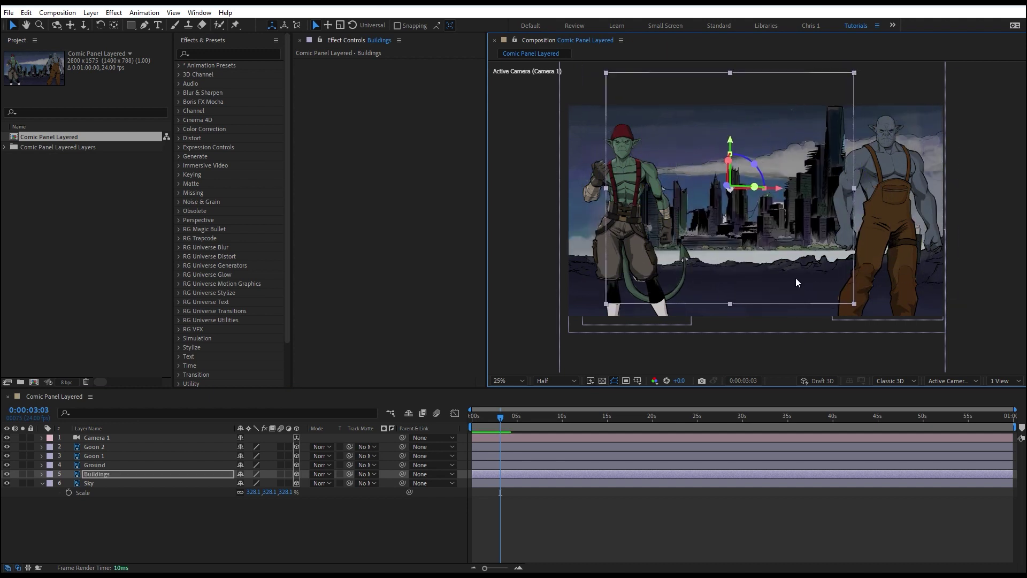
left_click_drag(796, 282, 803, 309)
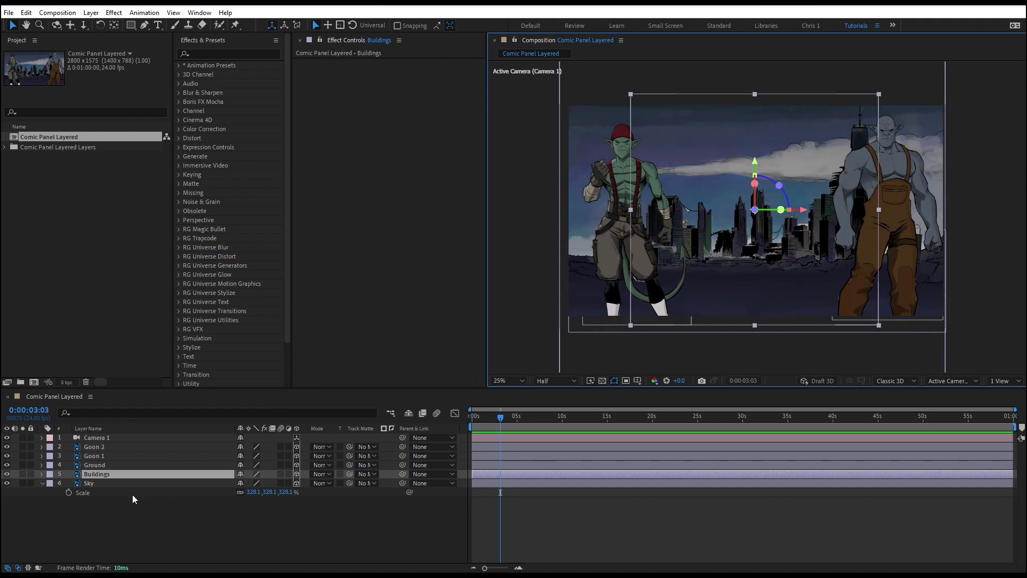
key("p")
left_click_drag(274, 484, 419, 473)
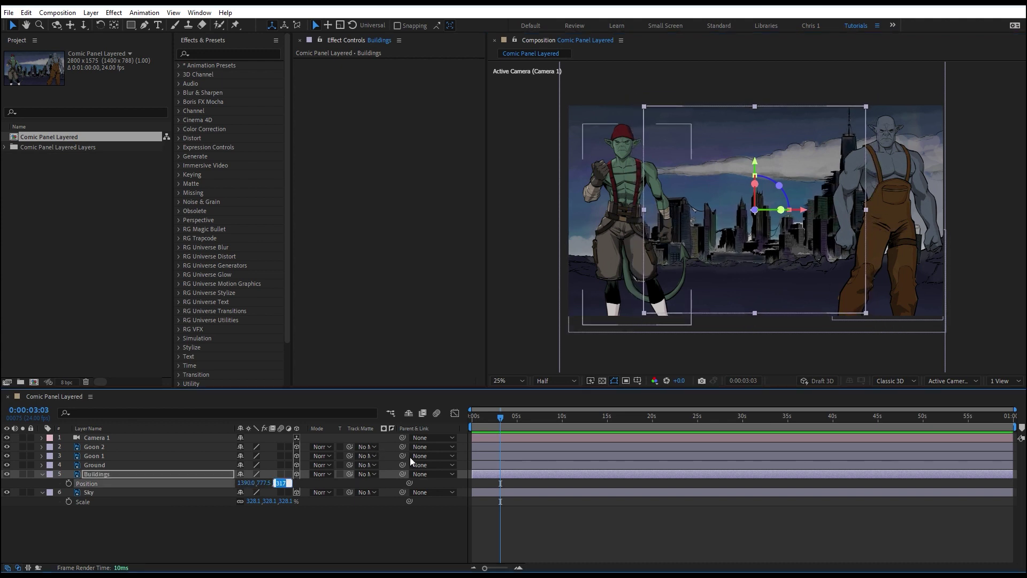
type("3000")
key("Return")
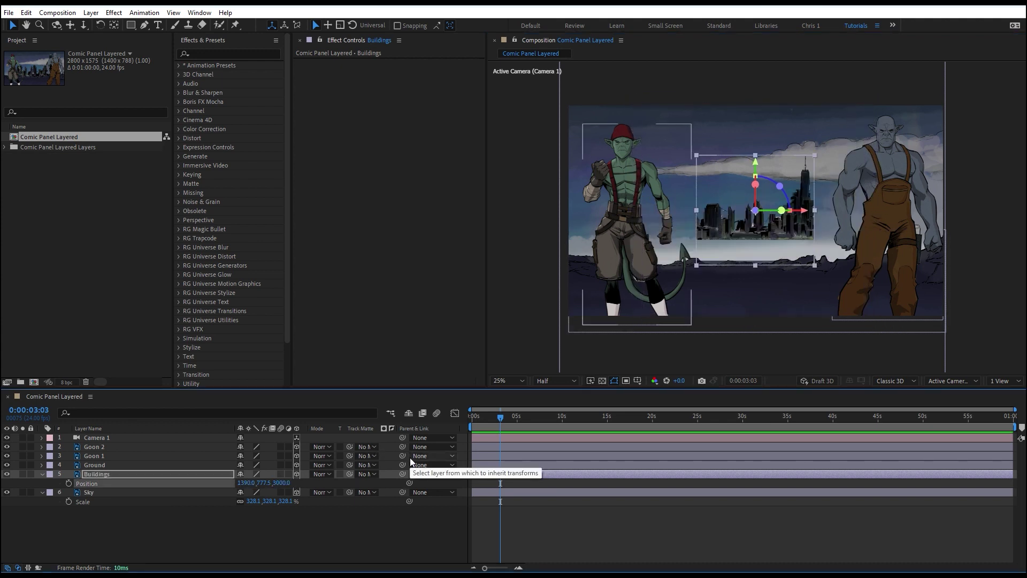
left_click_drag(820, 272, 945, 375)
left_click_drag(857, 252, 867, 256)
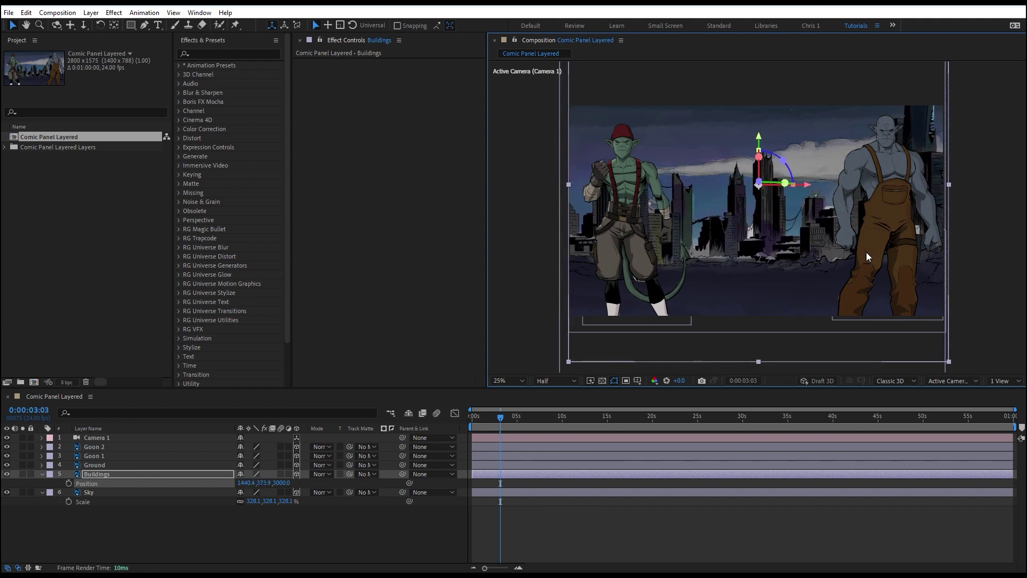
Move the ogre, Goon 2, to the left toward the goblin.
left_click(98, 447)
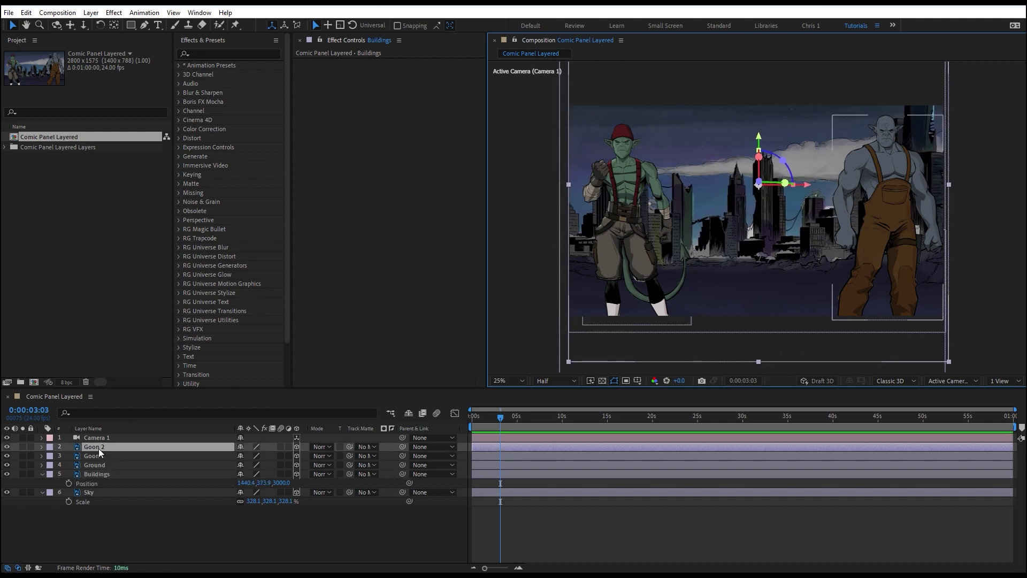
left_click(95, 456)
left_click(104, 446)
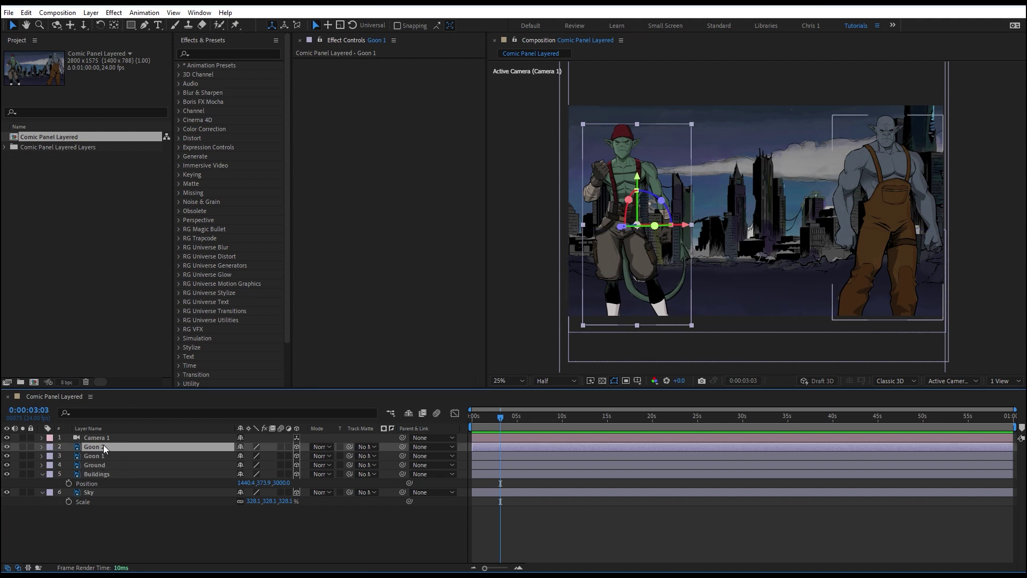
left_click(102, 456)
left_click_drag(897, 205, 661, 213)
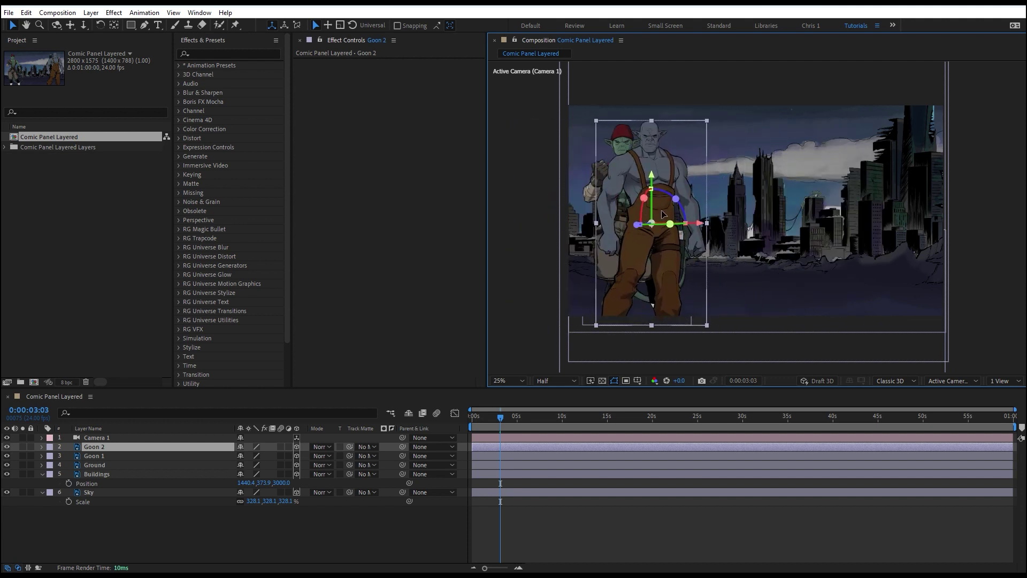
Place the goblin, Goon 1, right of the ogre and push it back to Z 514.
left_click(101, 455)
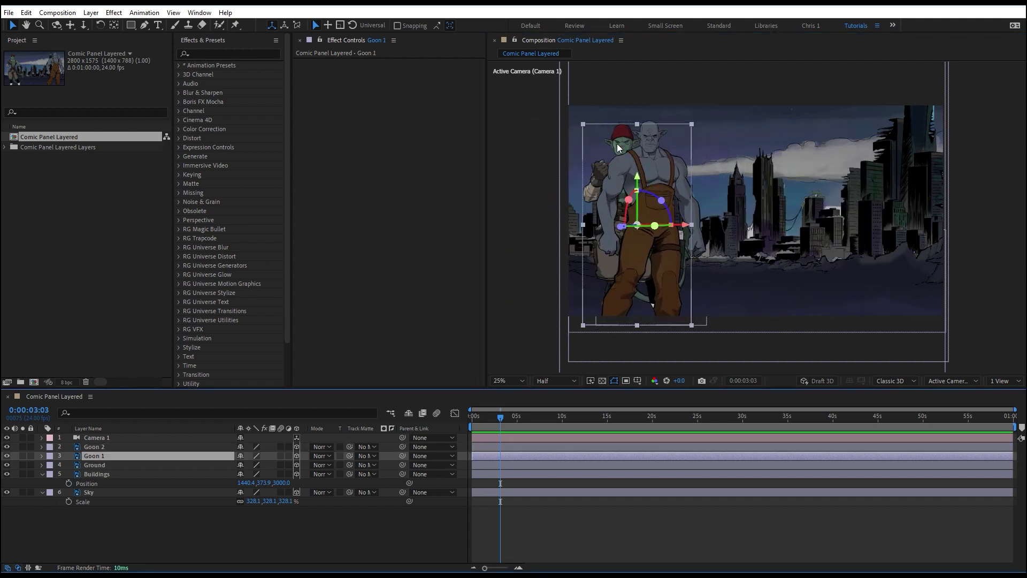
left_click_drag(618, 148, 797, 157)
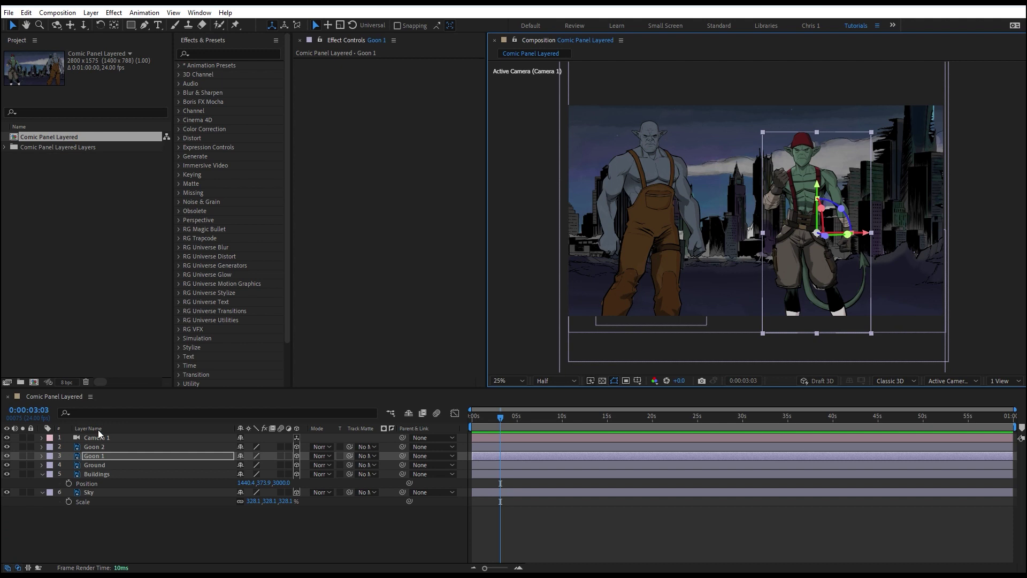
mouse_move(798, 217)
left_mouse_down()
mouse_move(787, 200)
mouse_move(785, 222)
left_mouse_up()
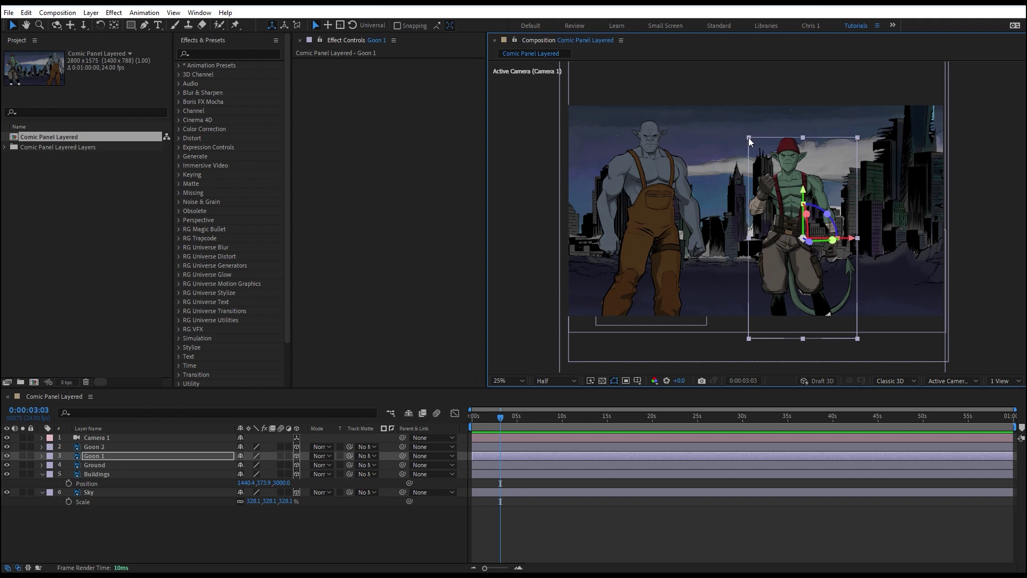
key("p")
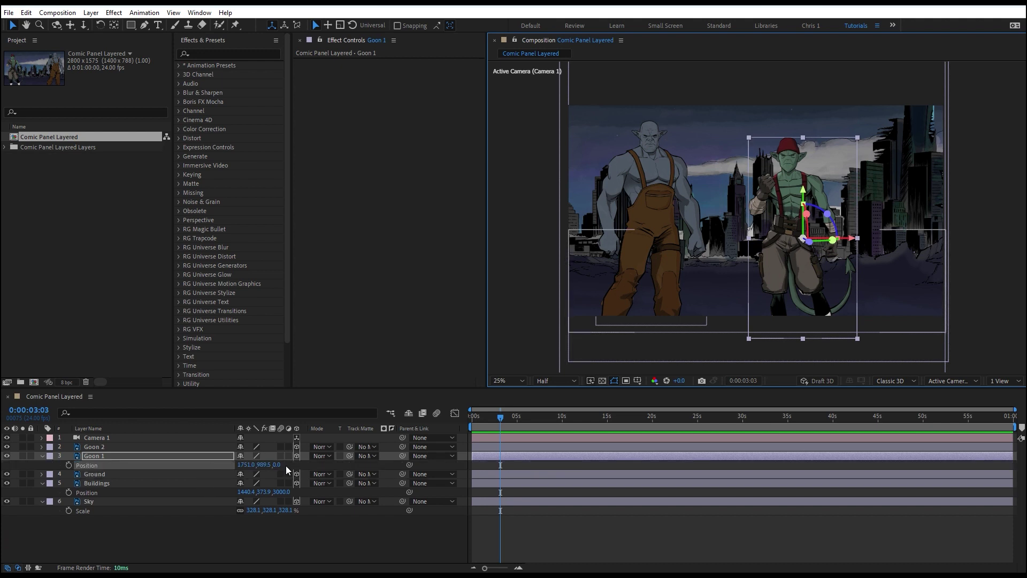
left_click_drag(277, 465, 499, 411)
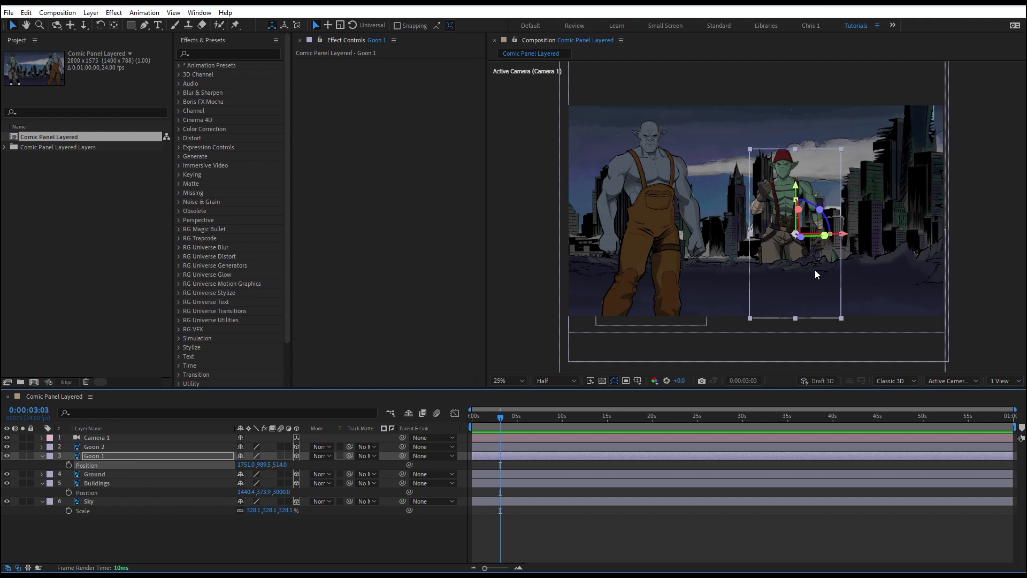
left_click_drag(94, 448, 95, 456)
left_click(94, 448)
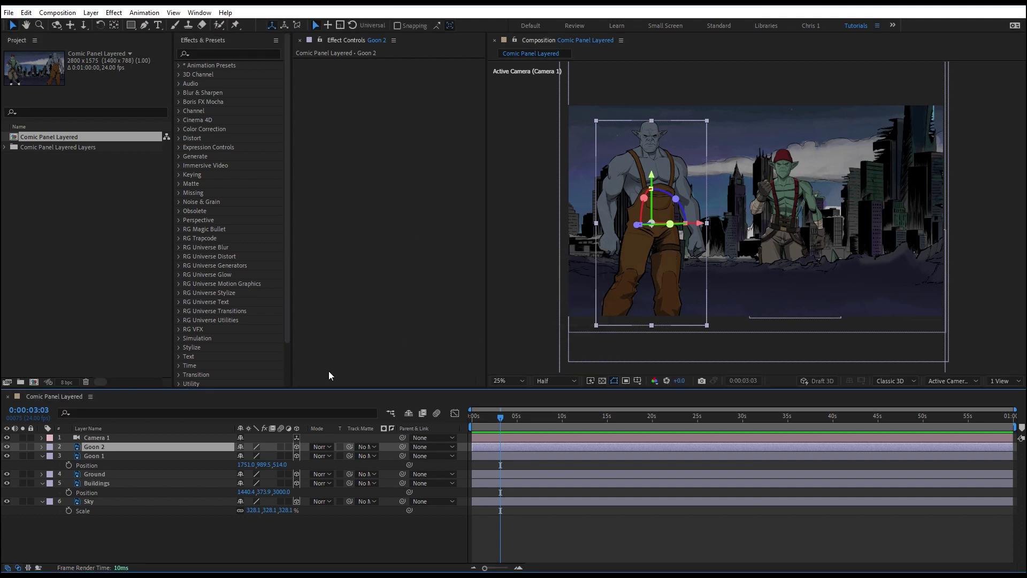
left_click_drag(789, 207, 823, 207)
left_click(955, 381)
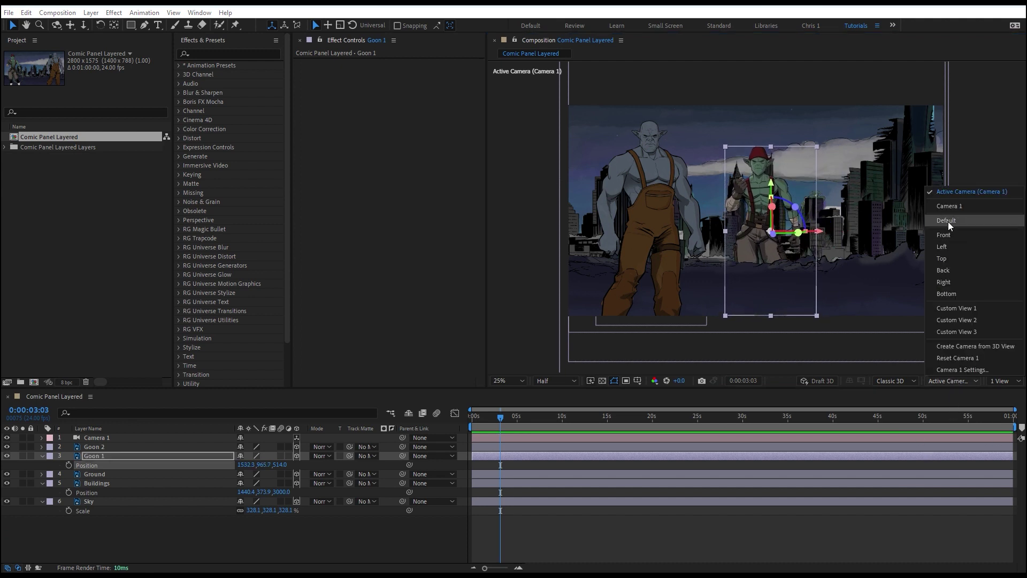
Check the Right view, then orbit Custom View 1 to an angled view of the layers.
left_click(953, 281)
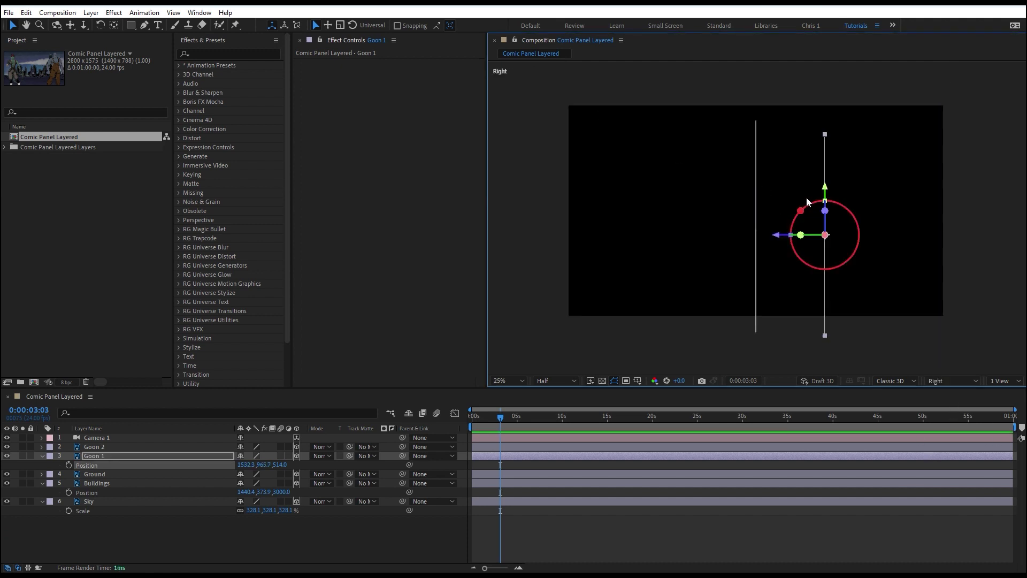
key("comma")
key("comma")
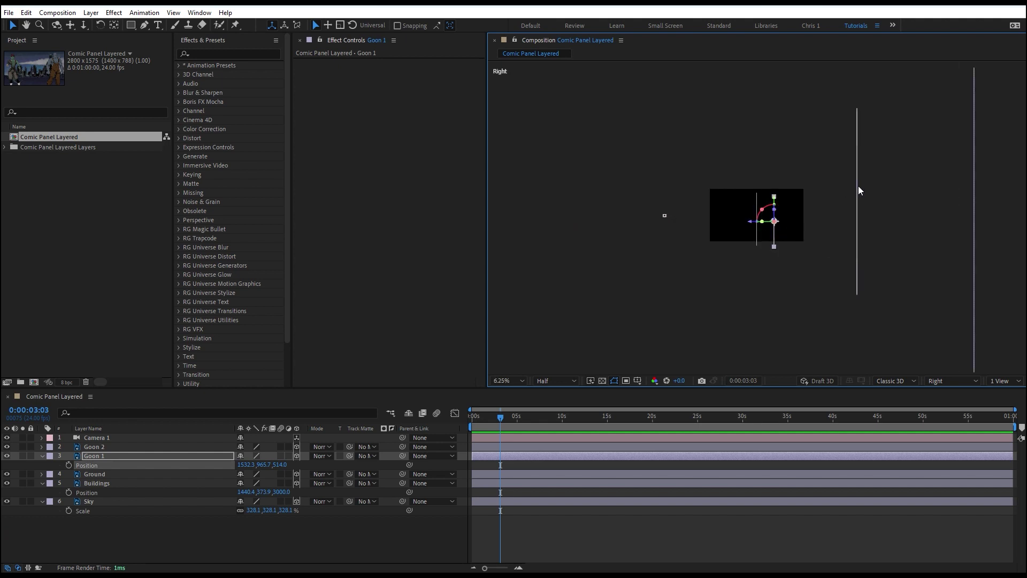
left_click(943, 381)
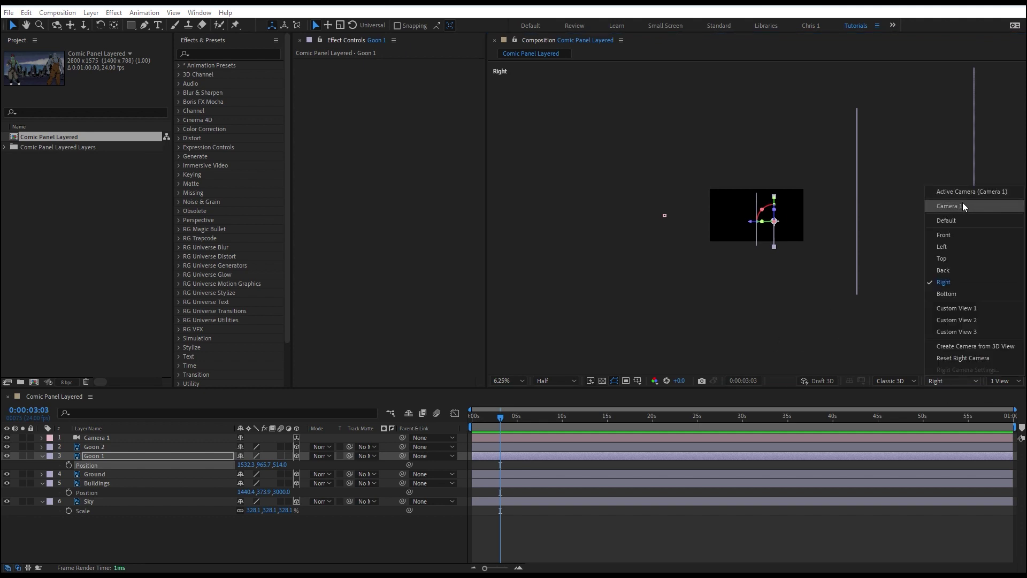
left_click(957, 308)
scroll(786, 217, "up", 4)
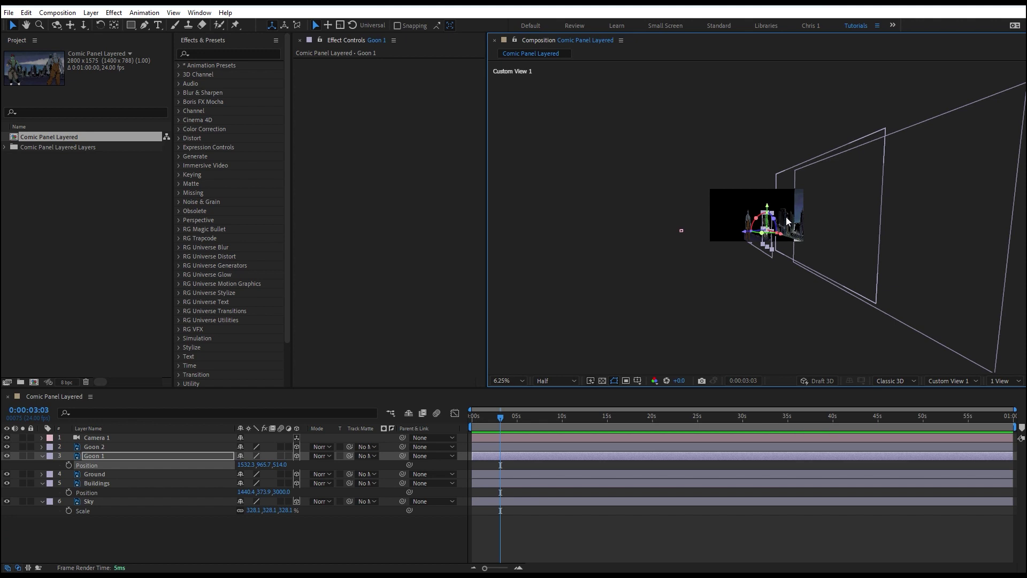
key("c")
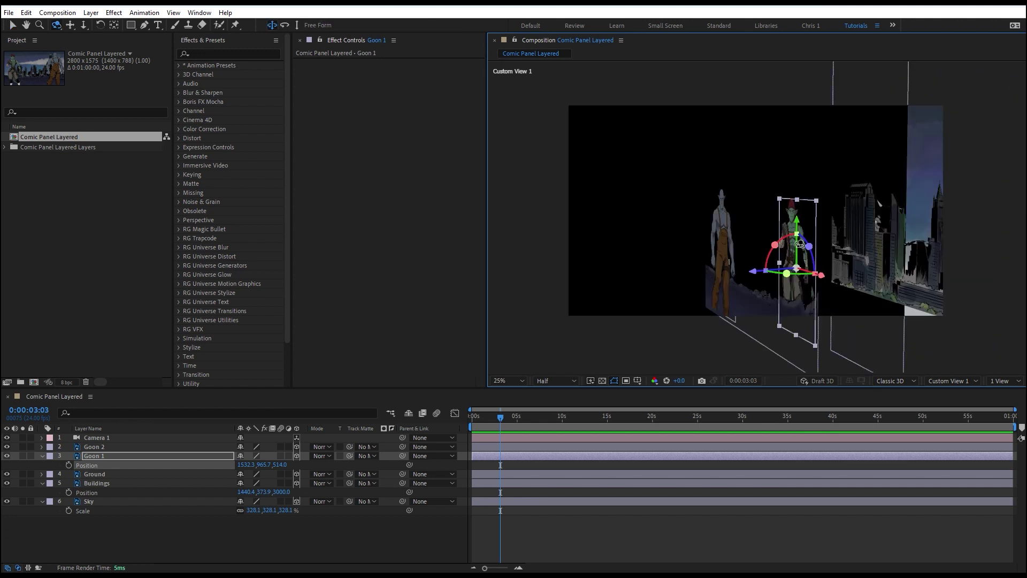
mouse_move(801, 249)
left_mouse_down()
mouse_move(770, 253)
mouse_move(837, 253)
mouse_move(787, 246)
mouse_move(805, 246)
left_mouse_up()
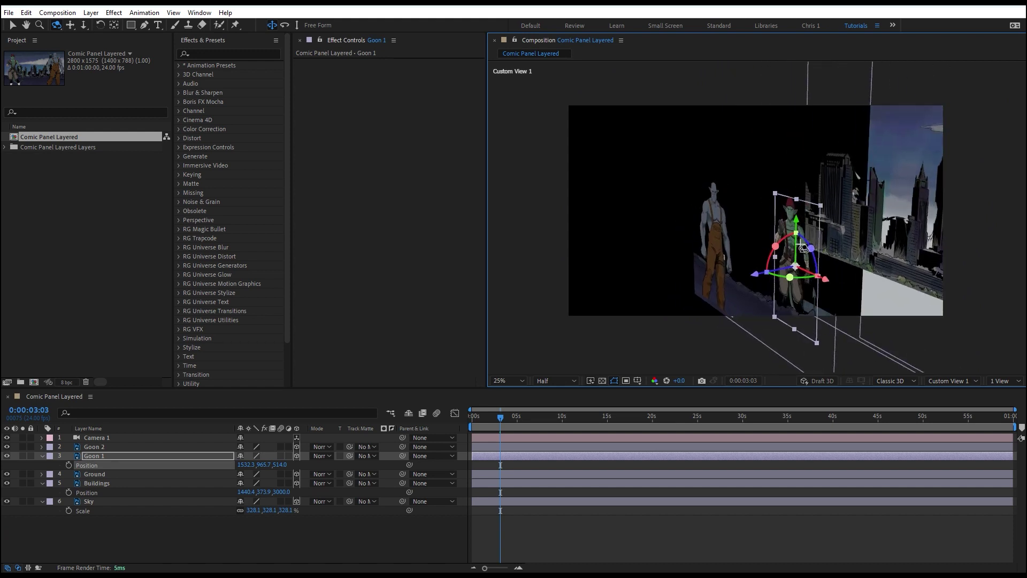
Push the Ground layer back in depth to Z position 1254.
left_click(96, 475)
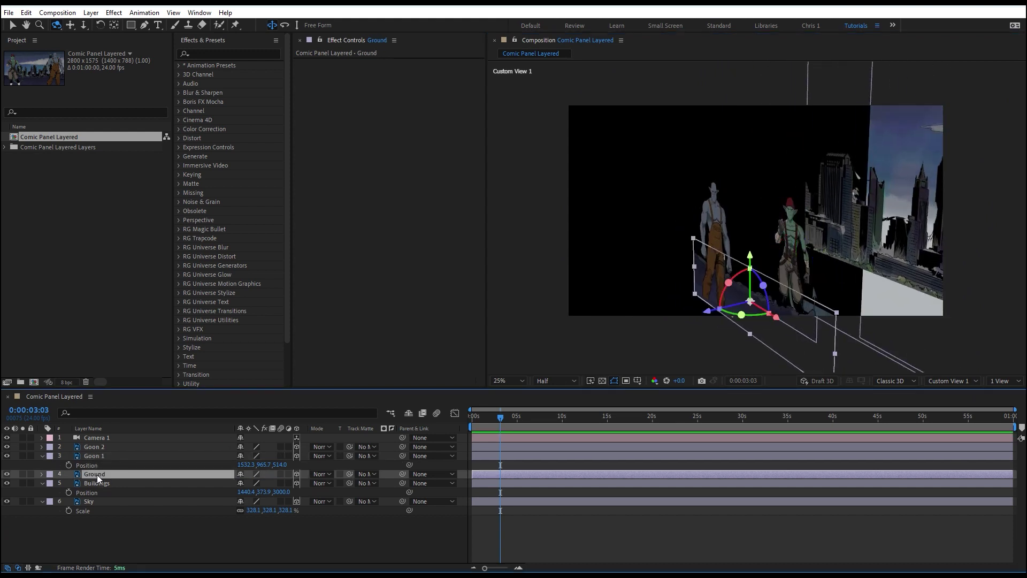
key("p")
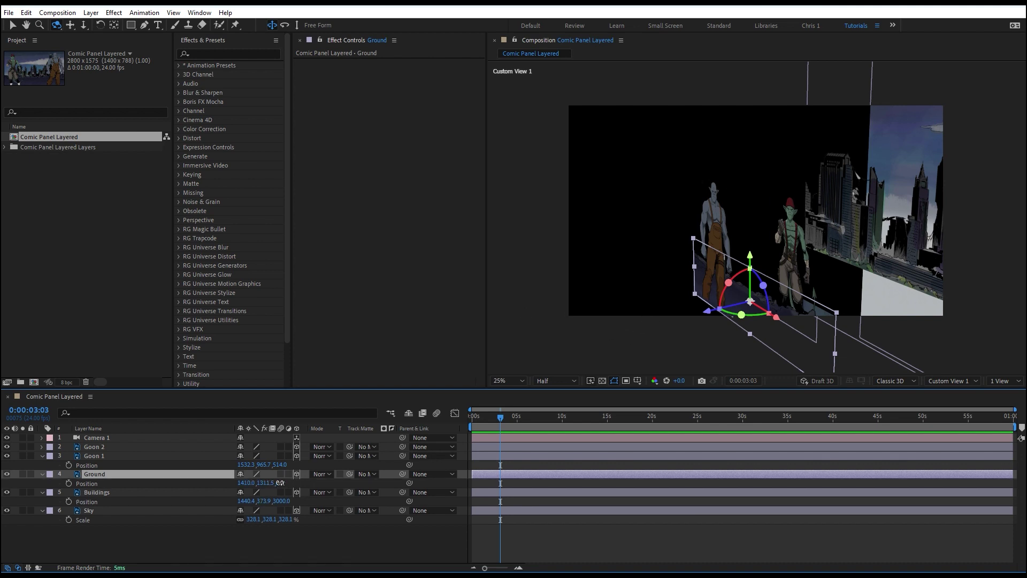
left_click_drag(282, 483, 836, 346)
left_click_drag(834, 309, 812, 305)
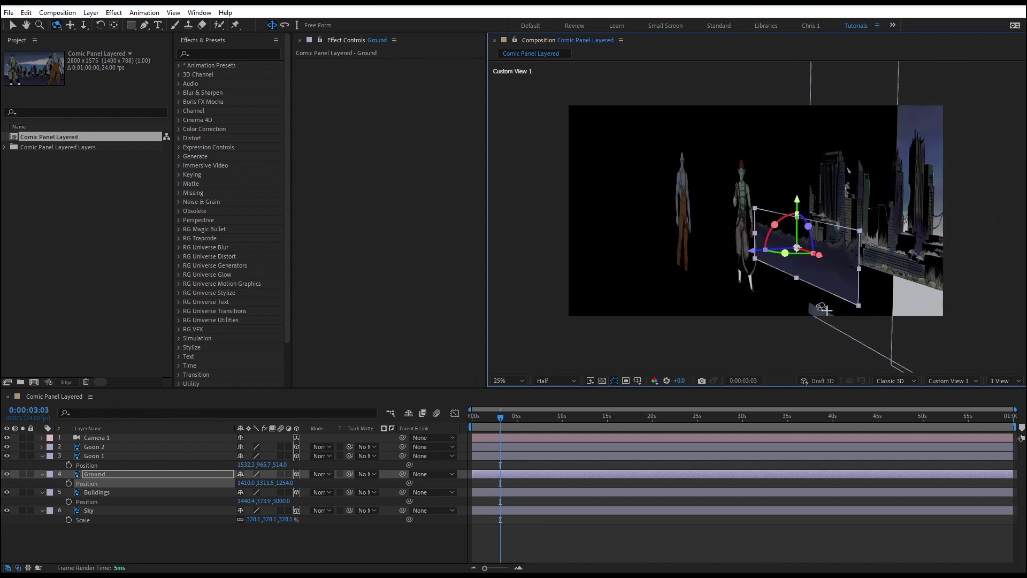
Back in the Active Camera view, scale Ground up to cover the lower panel.
left_click(955, 385)
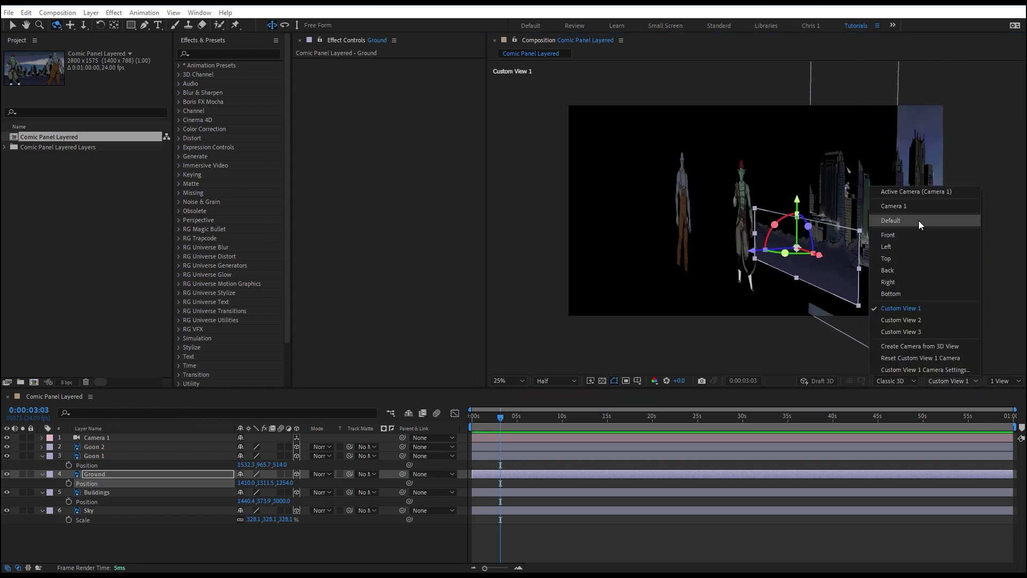
left_click(914, 192)
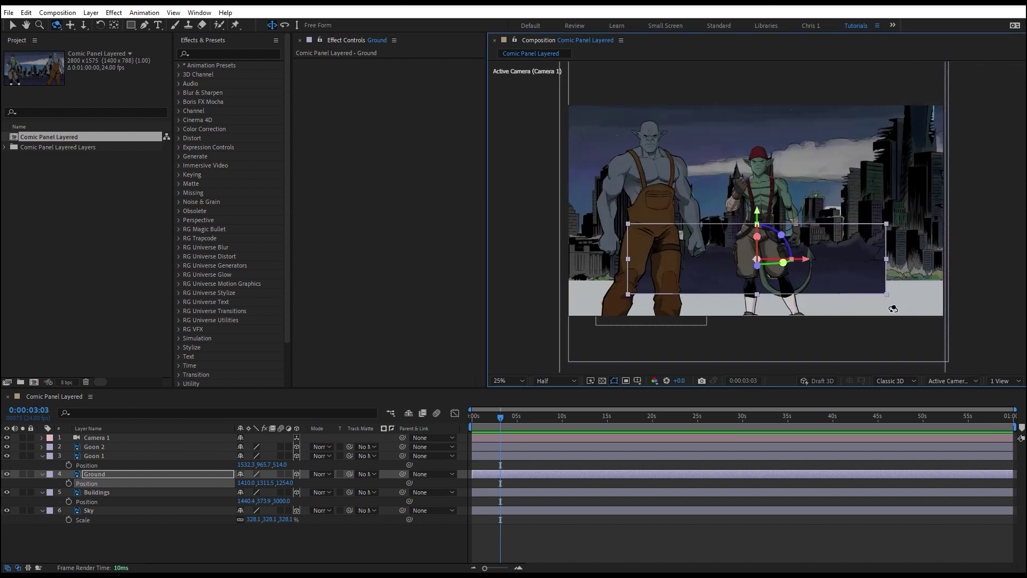
key("v")
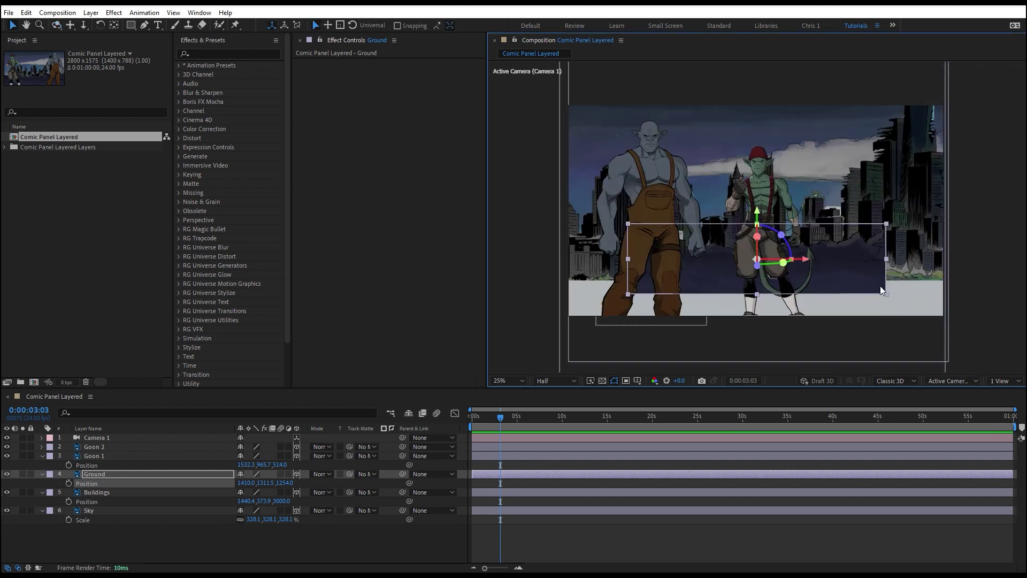
mouse_move(887, 293)
left_mouse_down()
mouse_move(945, 324)
mouse_move(968, 286)
mouse_move(978, 313)
mouse_move(880, 298)
mouse_move(878, 282)
left_mouse_up()
Nudge Goon 1 to 1261.2, 1037.1, 514.0 and pull the ogre closer along Z.
left_click_drag(764, 183, 735, 192)
left_click(658, 187)
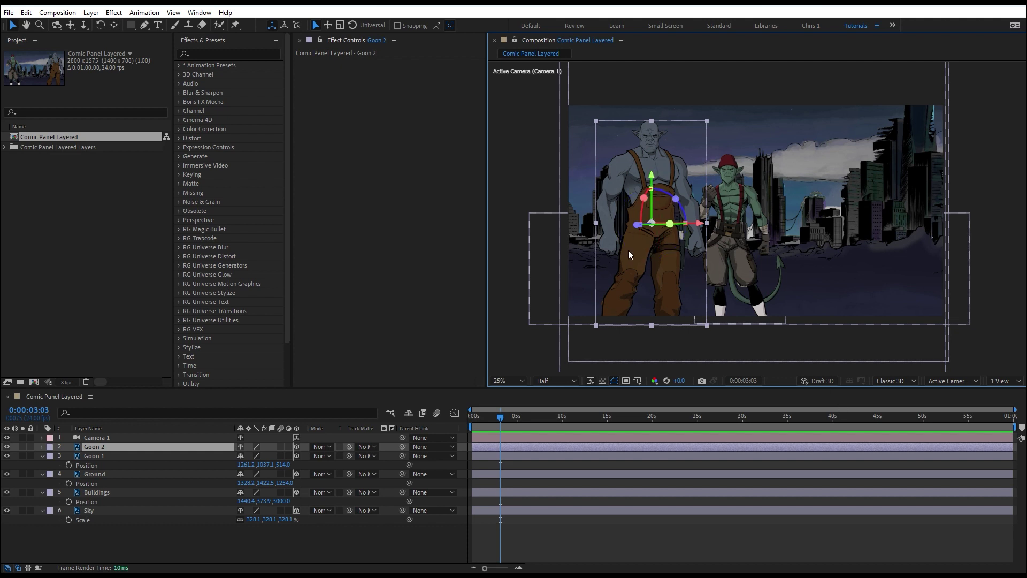
mouse_move(639, 227)
left_mouse_down()
mouse_move(545, 229)
mouse_move(637, 226)
left_mouse_up()
left_click(953, 380)
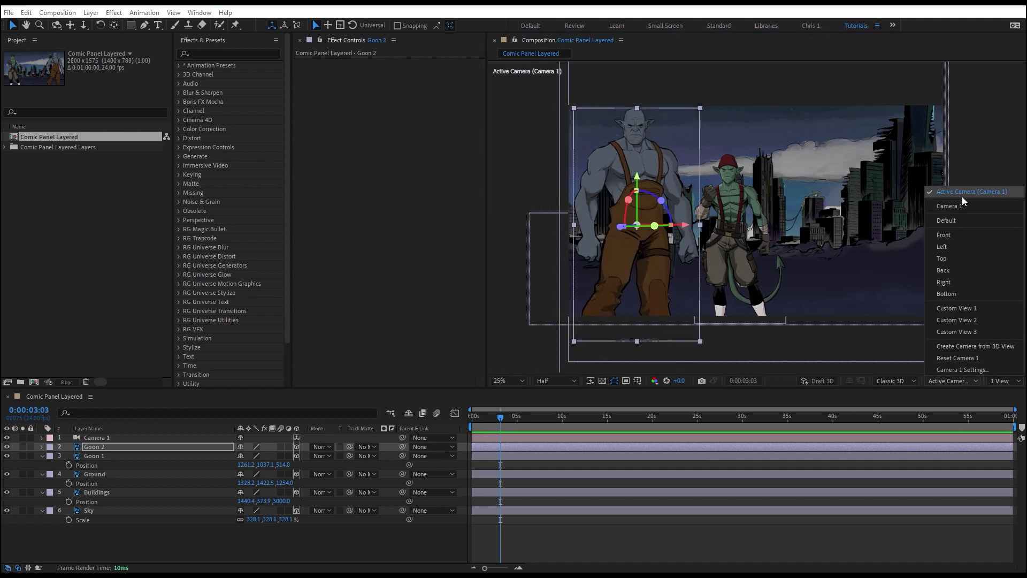
left_click(970, 308)
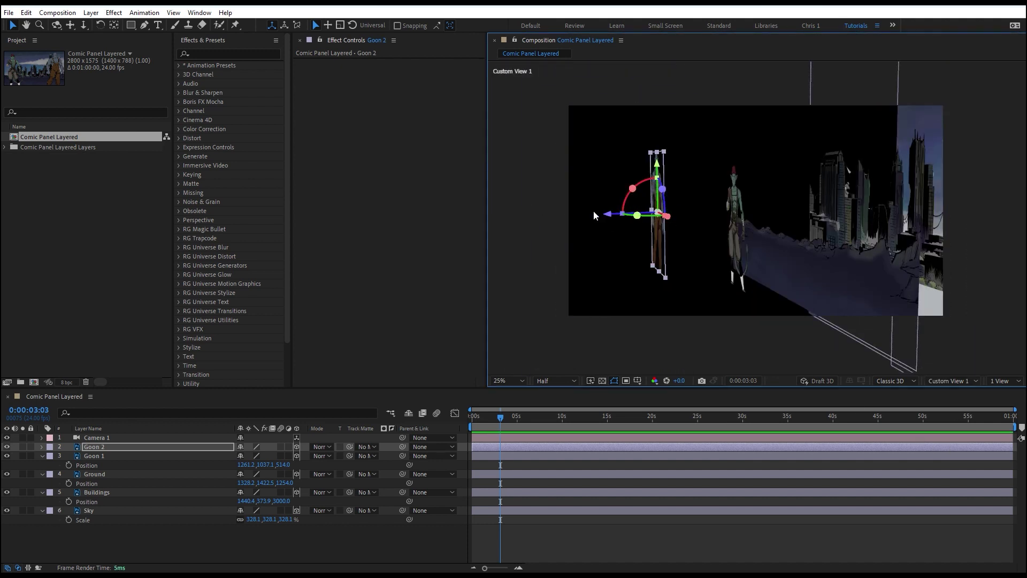
Move the ogre forward along Z, check it from a near-front angle, and return to Camera 1.
left_click_drag(610, 220, 631, 236)
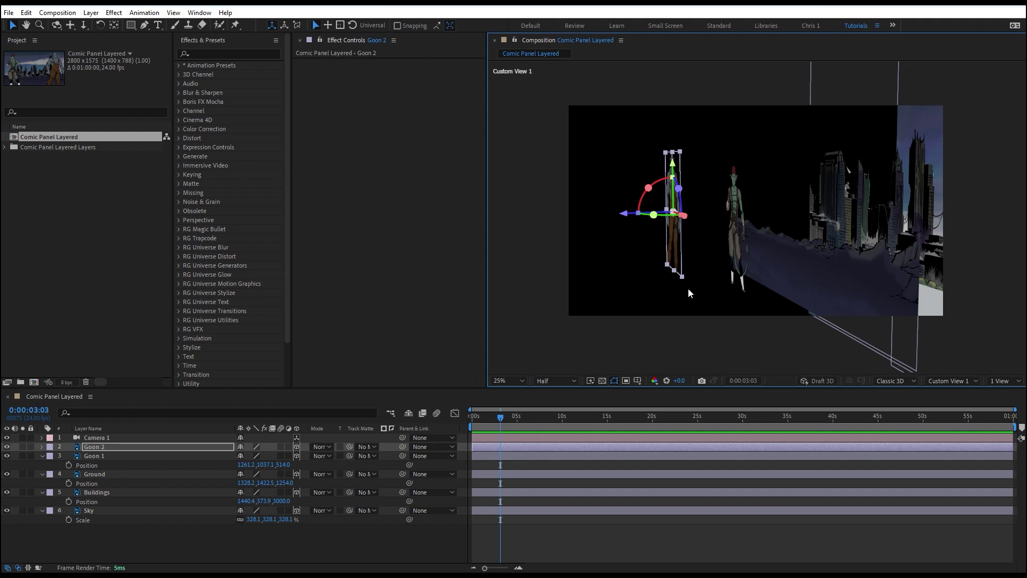
key("c")
left_click_drag(710, 263, 583, 340)
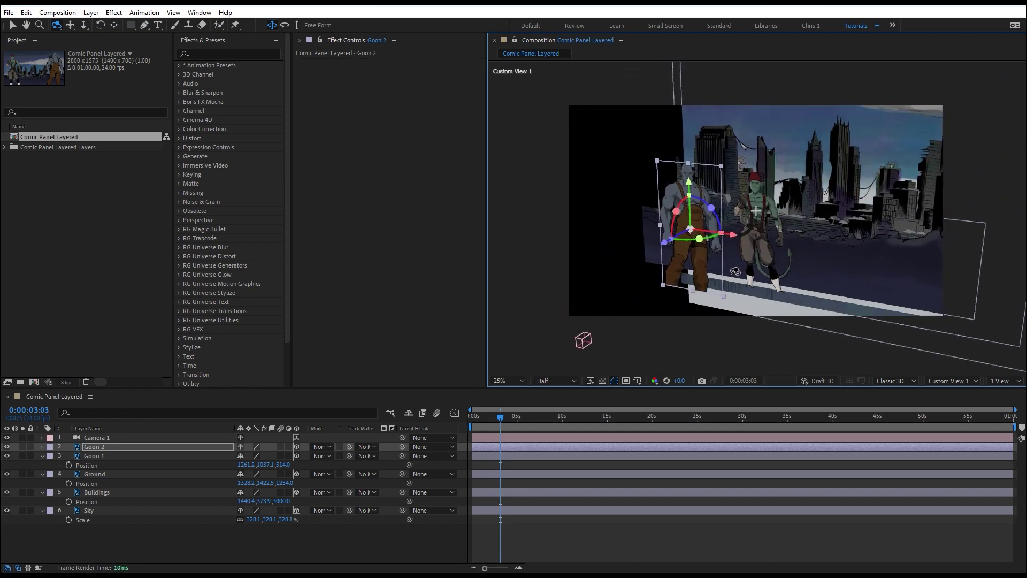
left_click(952, 381)
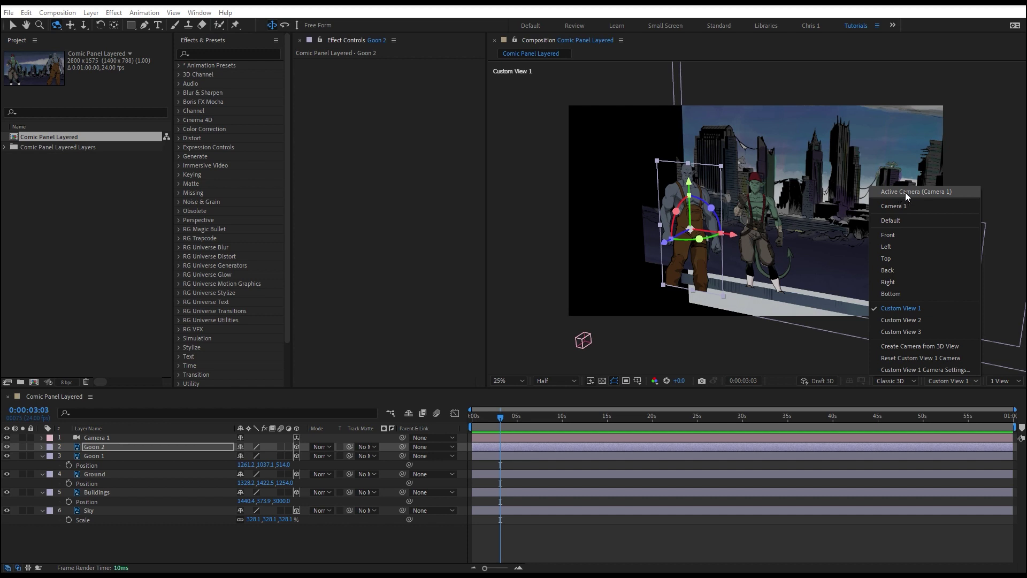
left_click(905, 192)
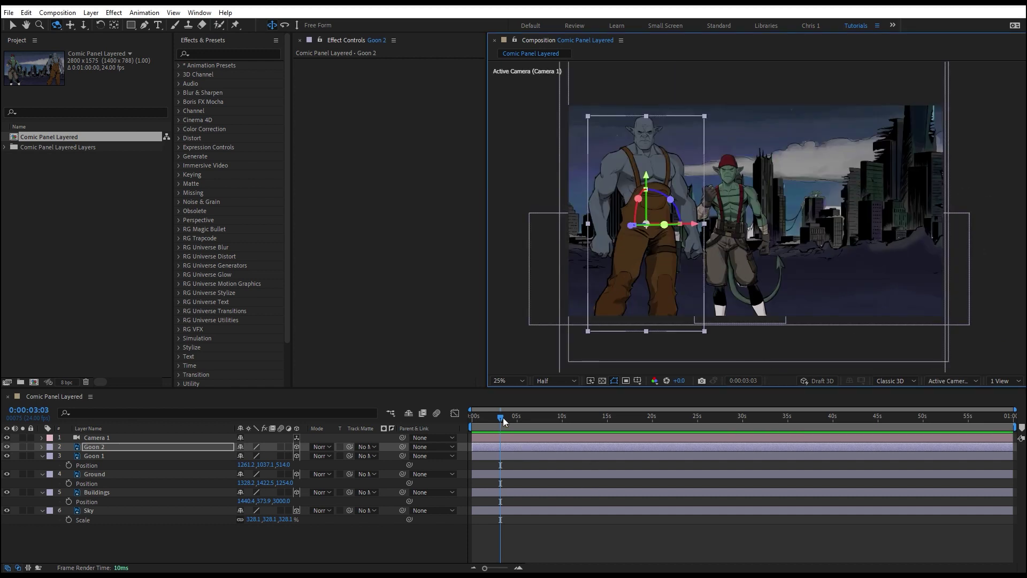
Add starting Position (1400, 787.5, -2722.2) and Point of Interest keyframes to Camera 1.
left_click_drag(503, 417, 461, 431)
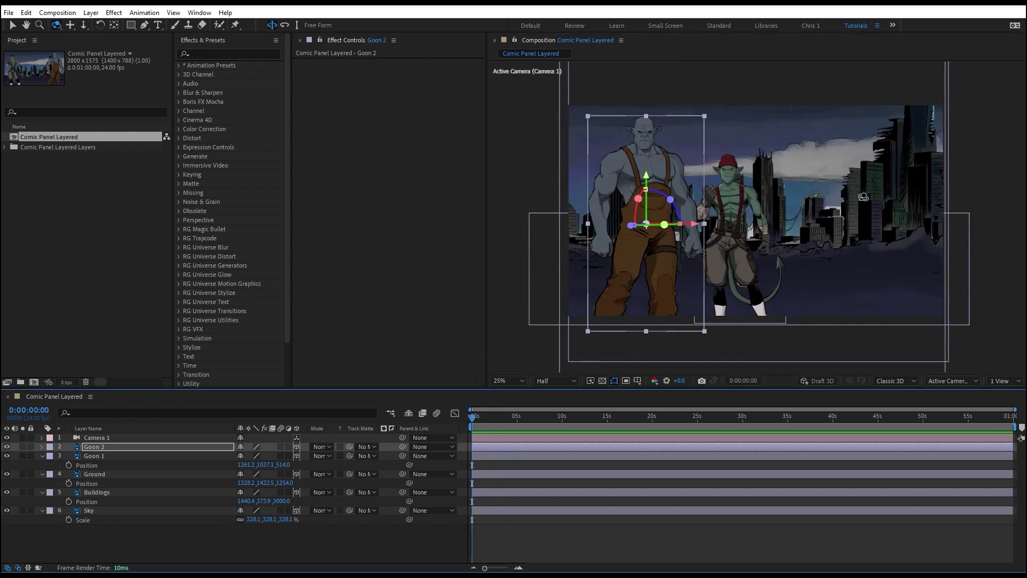
key("ctrl+Up")
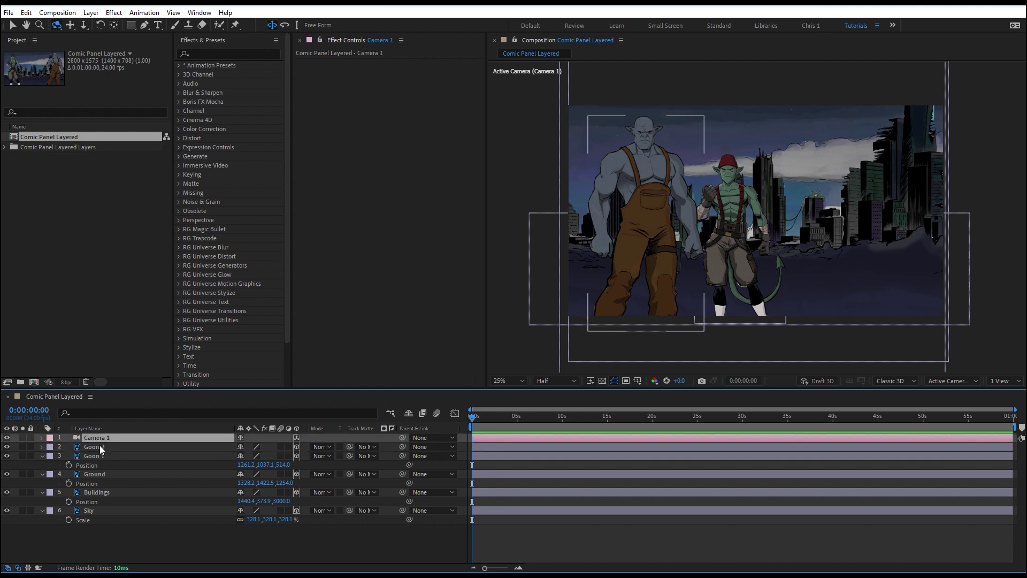
left_click(41, 438)
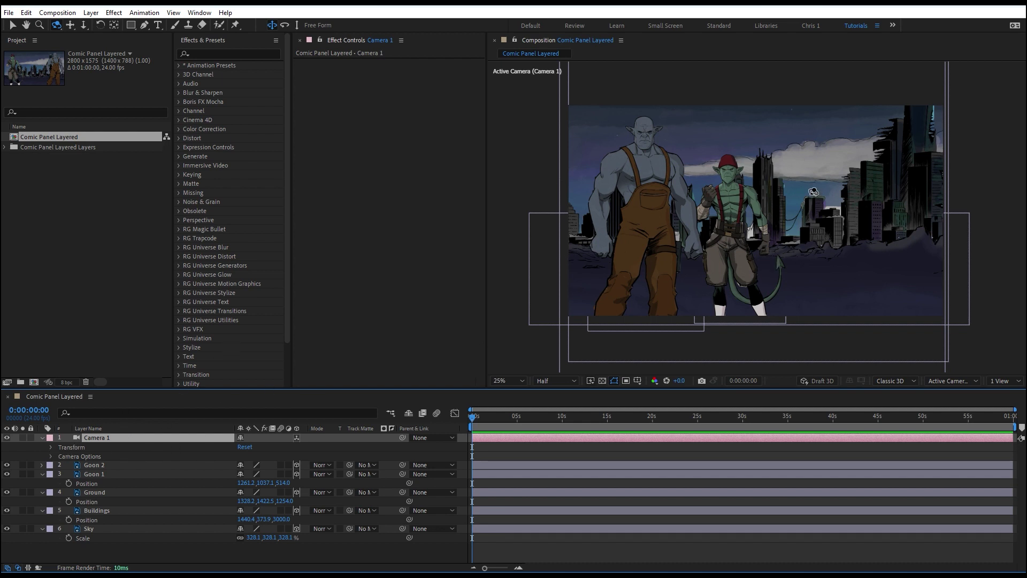
left_click(50, 448)
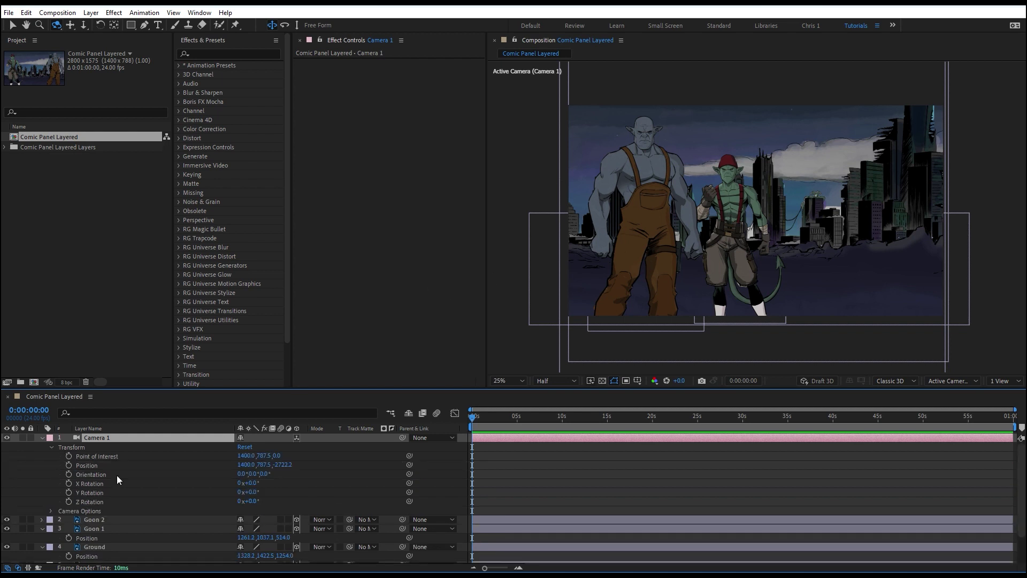
left_click(89, 464)
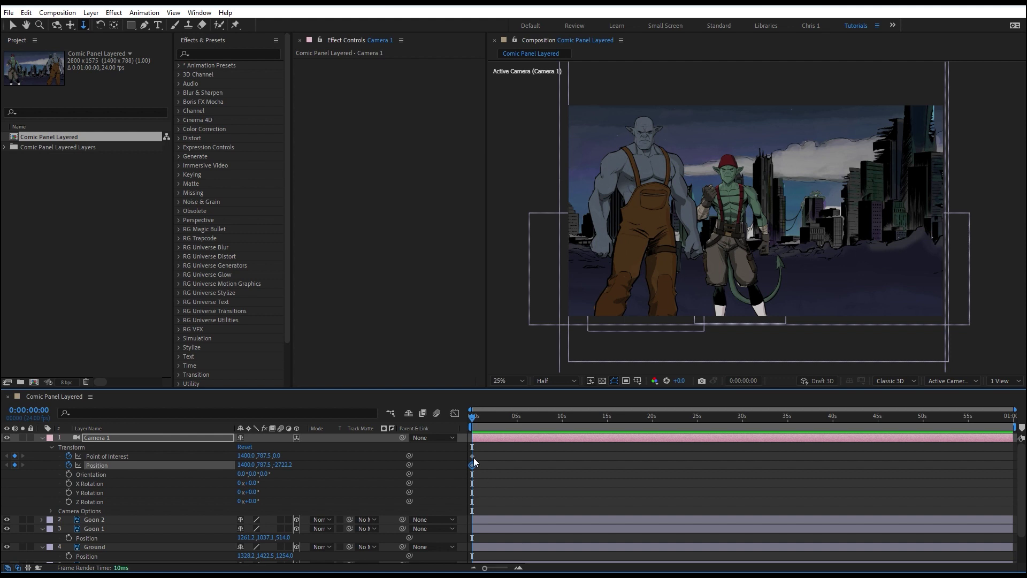
End the work area at about 7 seconds.
left_click_drag(477, 416, 512, 416)
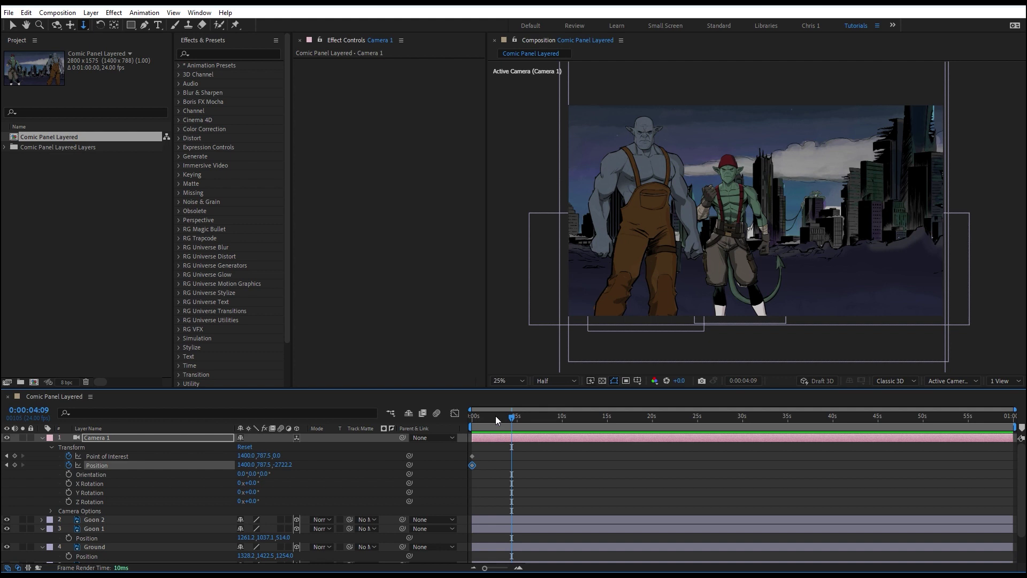
left_click_drag(491, 418, 560, 438)
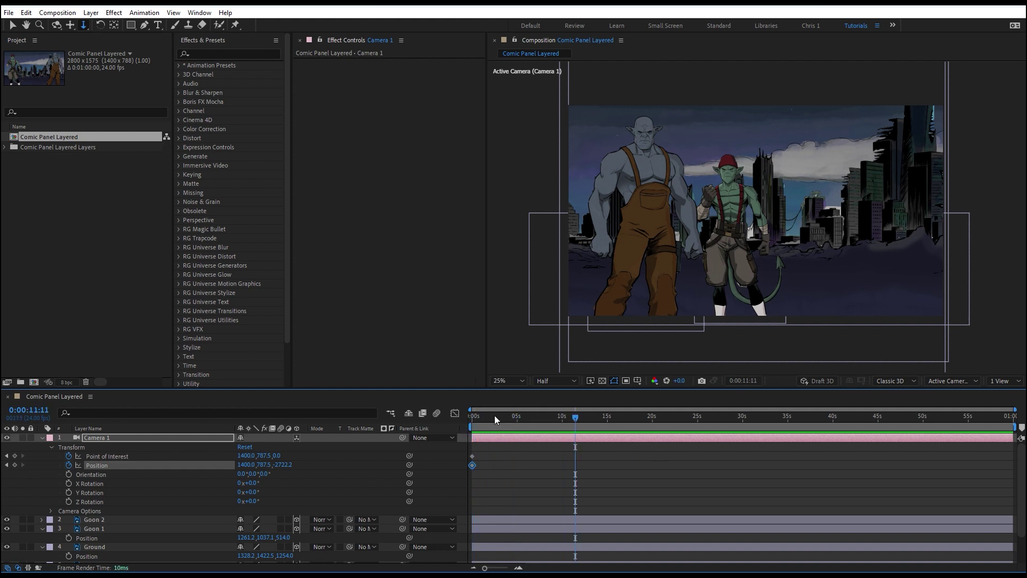
left_click_drag(506, 416, 537, 420)
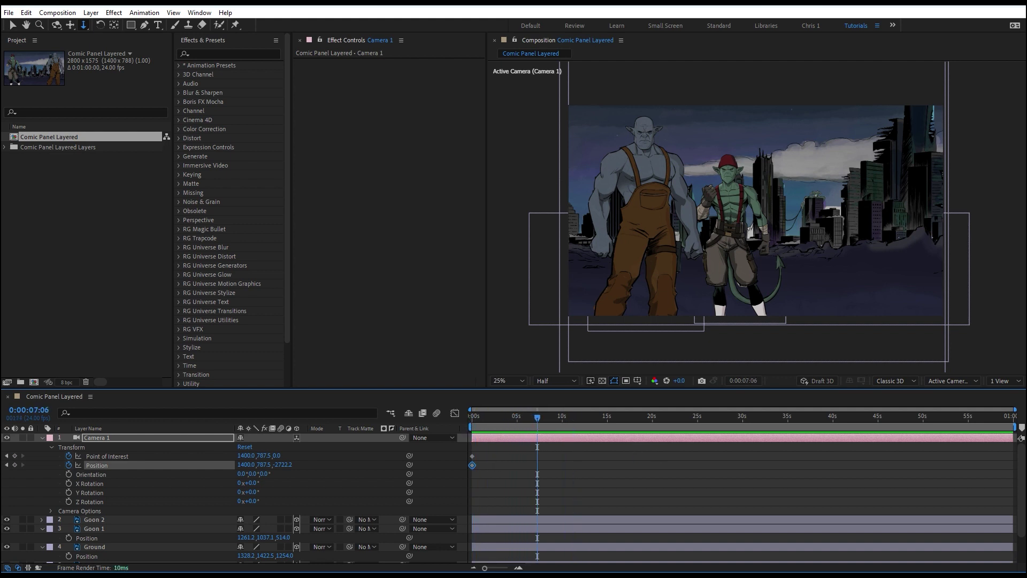
left_click_drag(1016, 427, 544, 426)
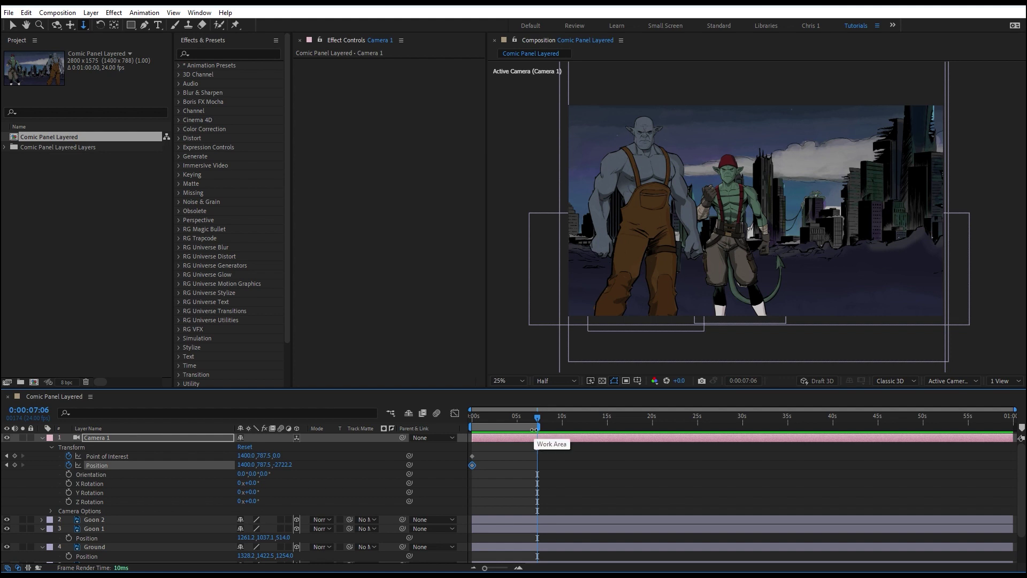
Trim the composition to the roughly 7-second work area.
right_click(534, 429)
left_click(642, 459)
left_click(776, 420)
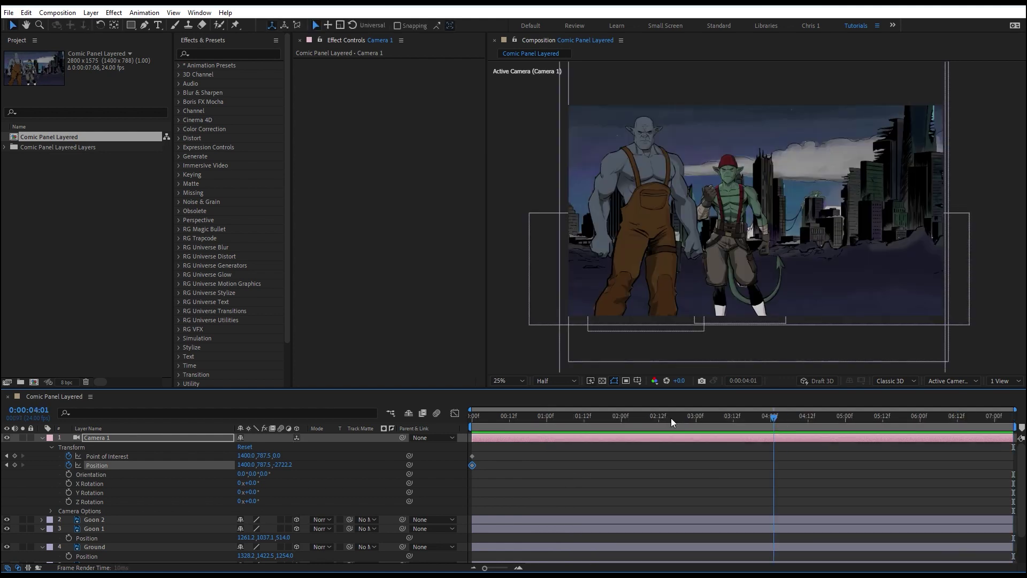
left_click_drag(671, 418, 810, 458)
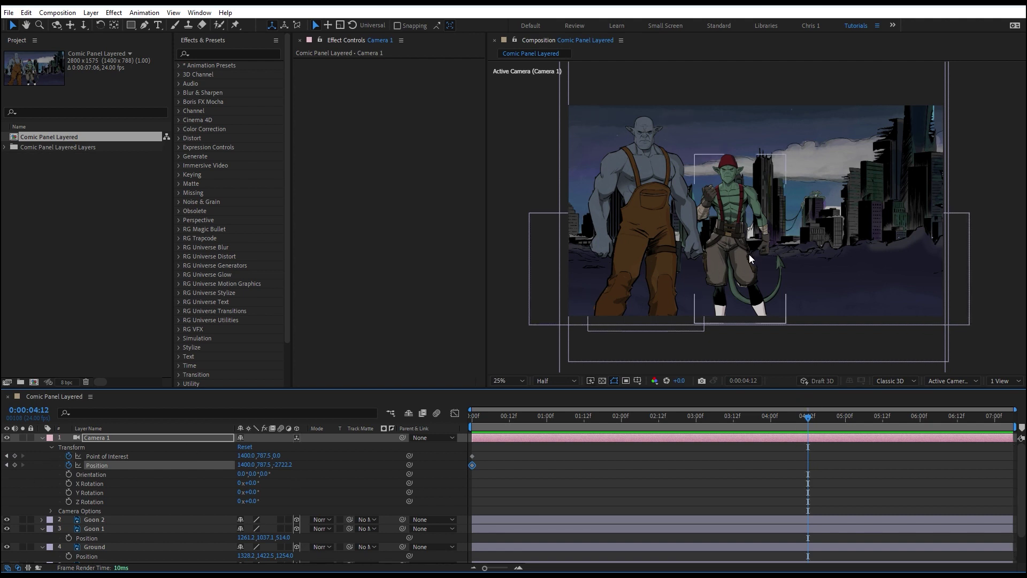
Test dolly, orbit and pan camera moves, undo them, and return to 4:03.
key("c")
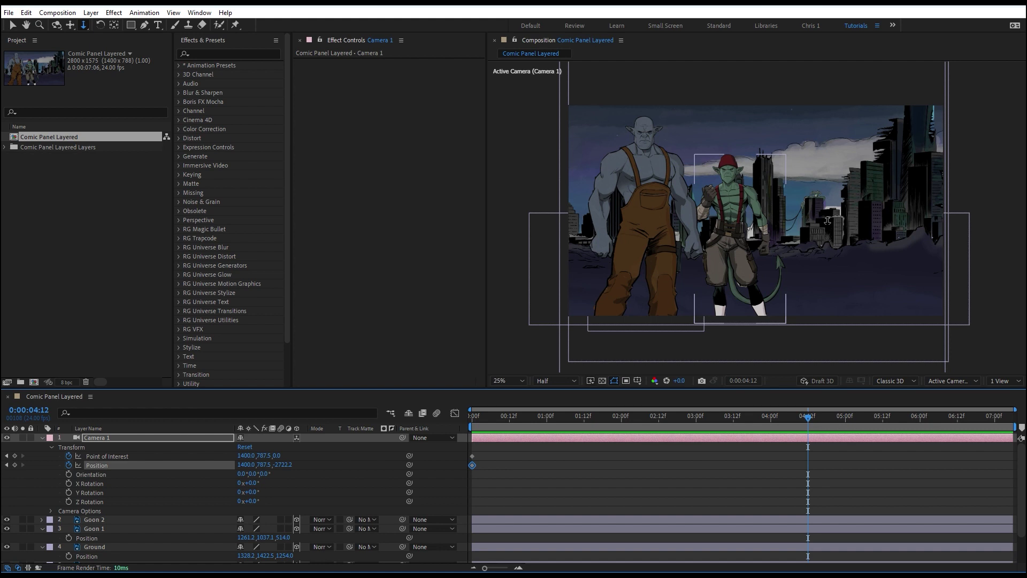
key("c")
key("c")
key("c")
key("c")
key("c")
key("c")
key("c")
key("c")
key("c")
key("c")
key("c")
left_click(817, 233)
left_click_drag(817, 233, 824, 224)
key("c")
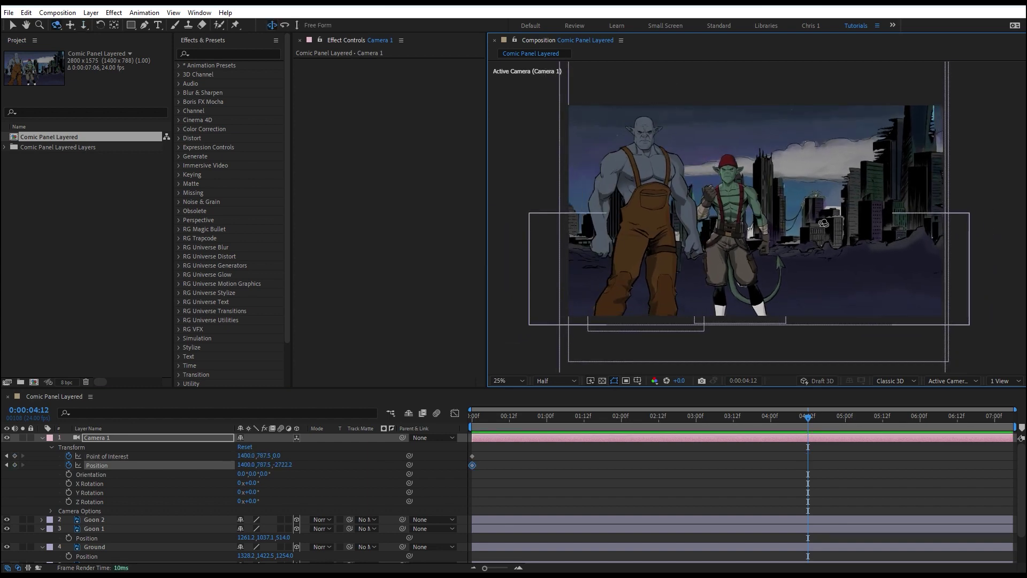
mouse_move(813, 233)
left_mouse_down()
mouse_move(793, 202)
mouse_move(813, 248)
left_mouse_up()
key("ctrl+z")
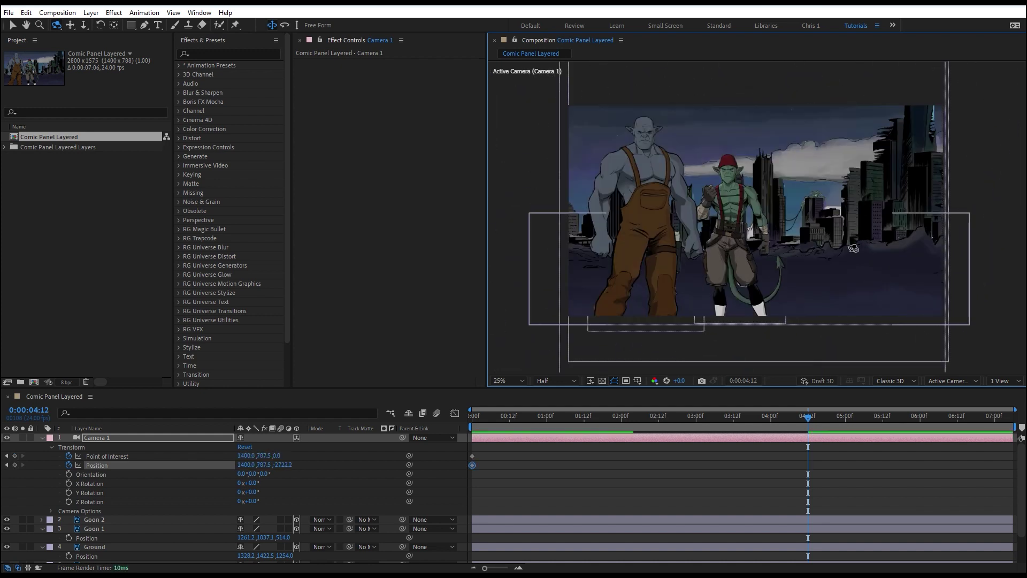
key("c")
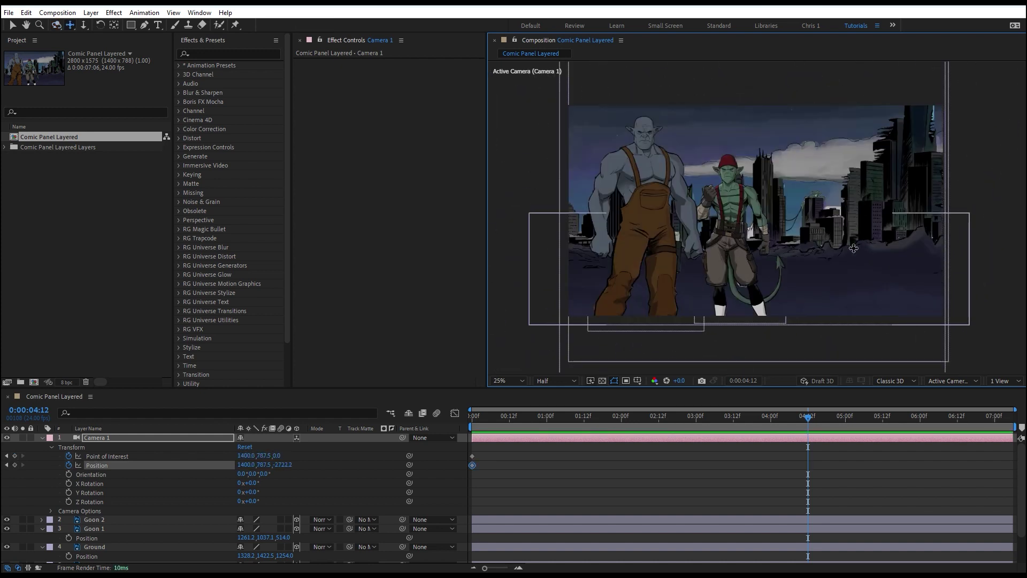
left_click_drag(820, 229, 775, 193)
key("ctrl+z")
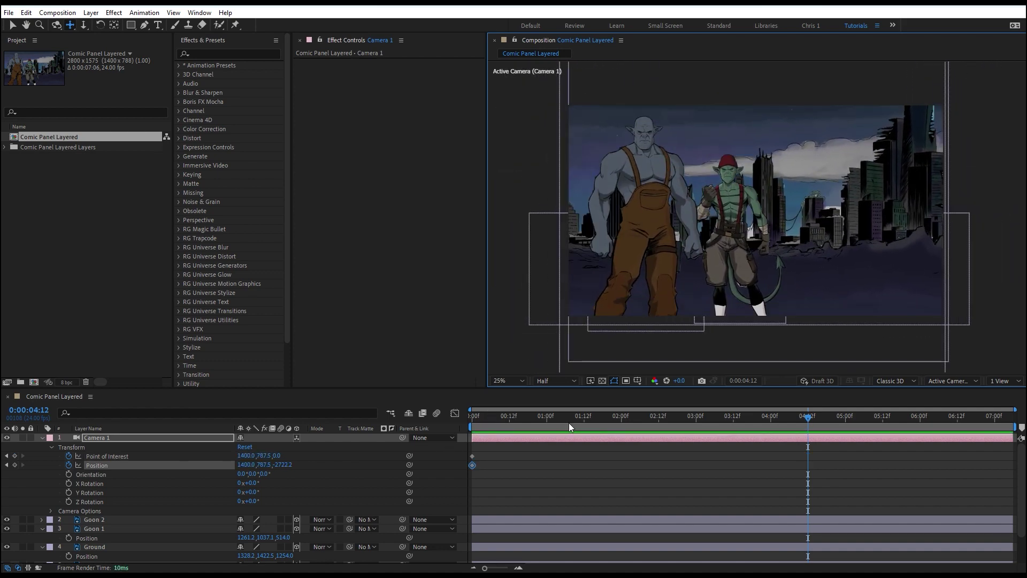
mouse_move(688, 409)
left_mouse_down()
mouse_move(850, 420)
mouse_move(789, 450)
mouse_move(481, 439)
mouse_move(689, 419)
left_mouse_up()
At 0:00:02:22, dolly and pan Camera 1 in close on the goblin's head and chest.
key("c")
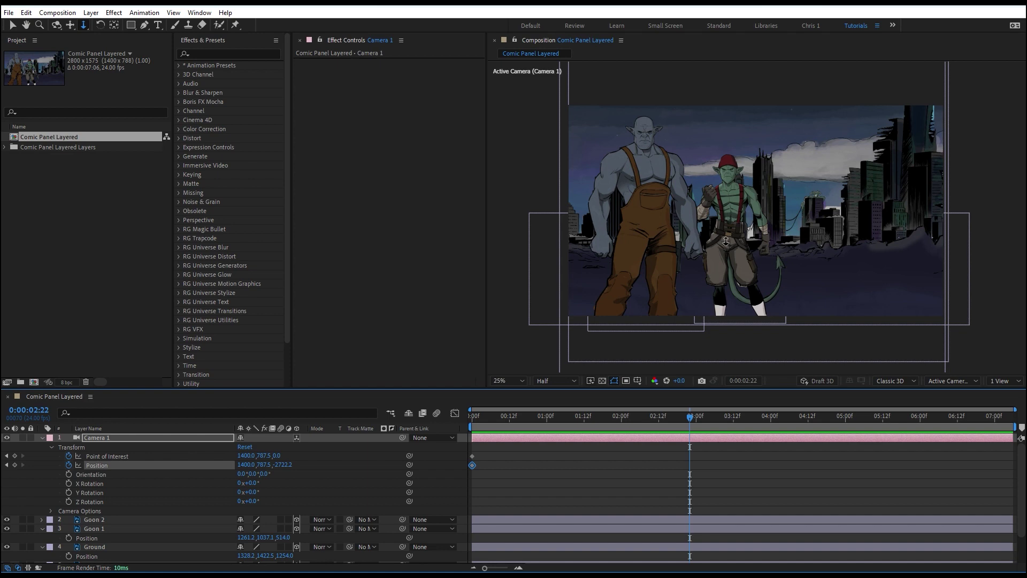
left_click_drag(790, 267, 709, 180)
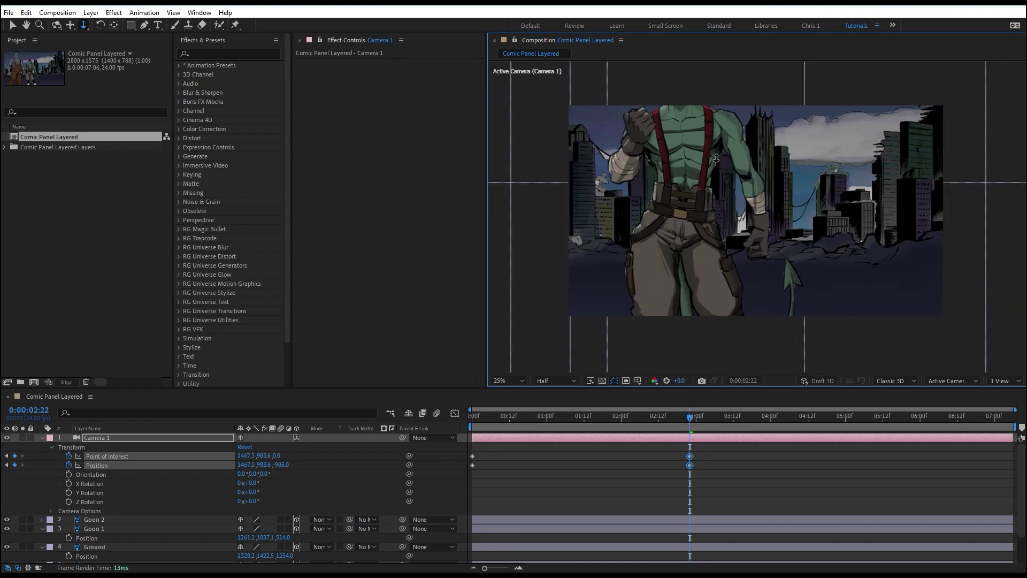
key("c")
key("c")
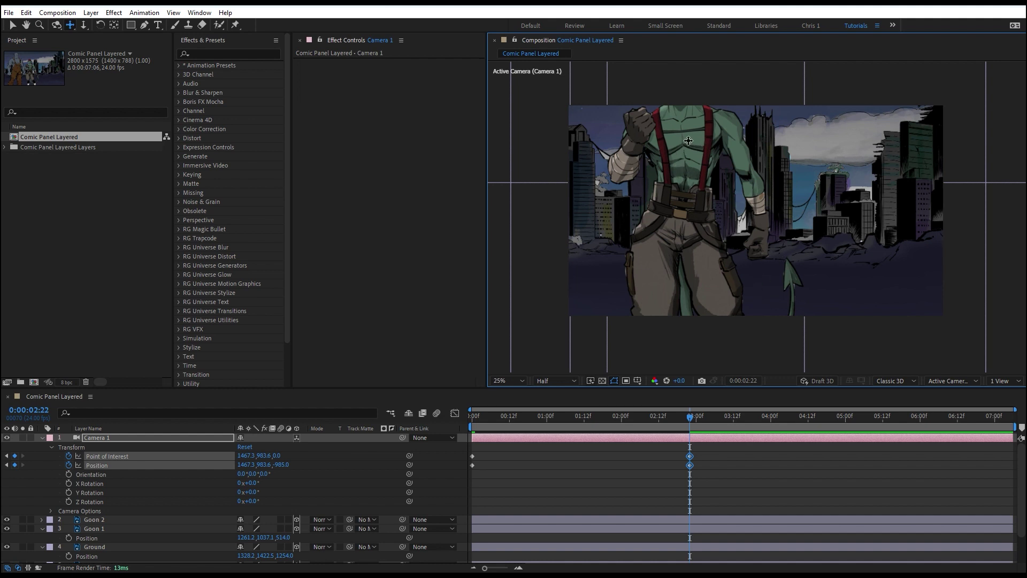
left_click_drag(691, 137, 742, 159)
key("c")
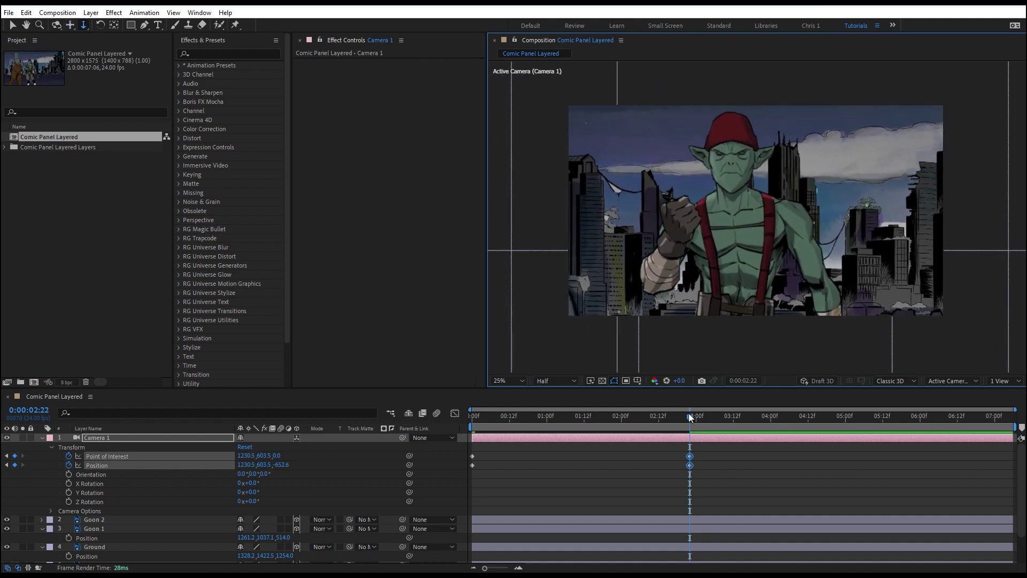
left_click_drag(688, 413, 471, 415)
Move Camera 1's end keyframes from 3 to about 5 seconds and preview the slower push-in.
key("space")
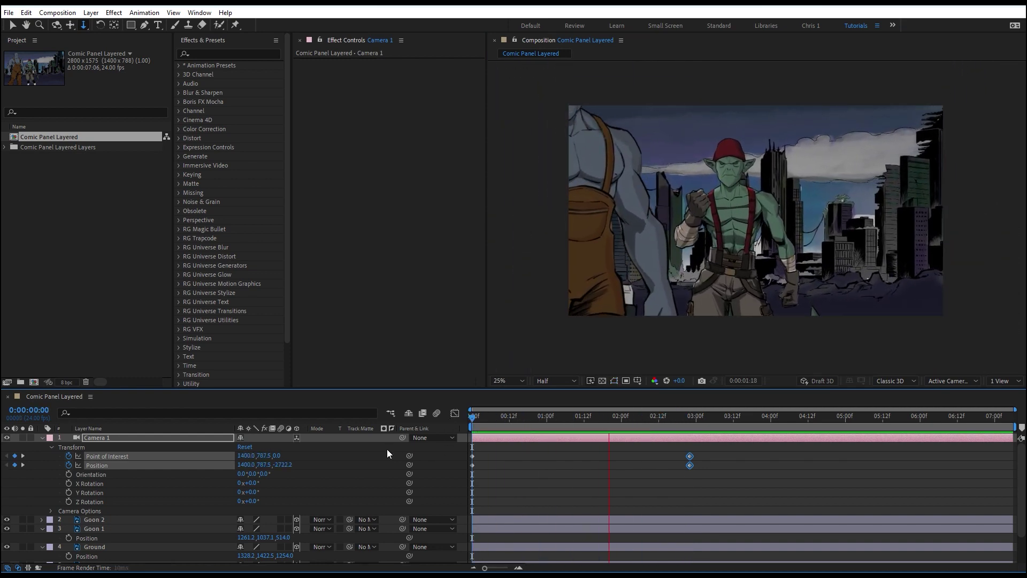
key("space")
key("Page_Down")
key("Page_Down")
key("Page_Down")
key("Page_Down")
key("Page_Down")
key("Page_Down")
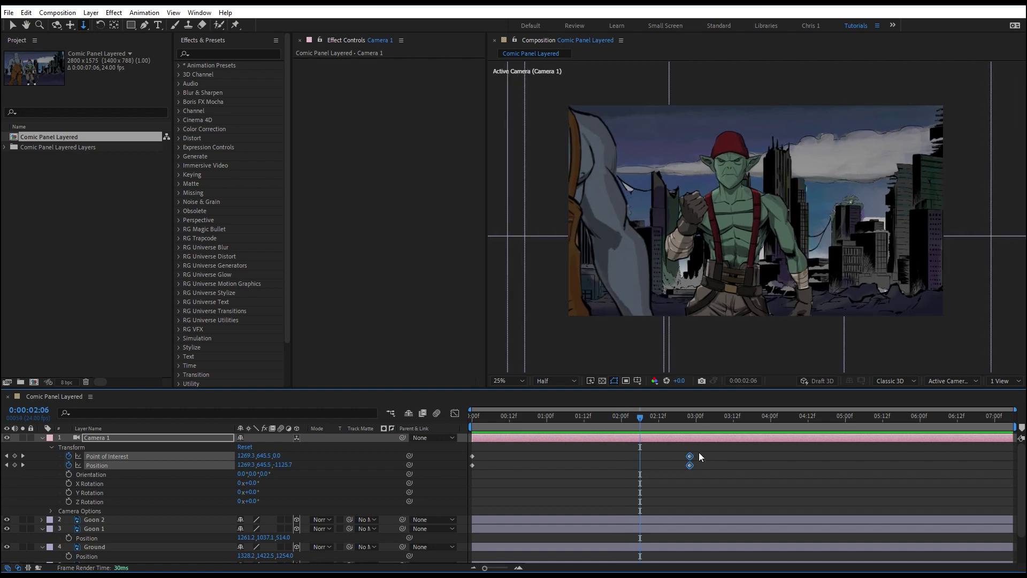
left_click_drag(696, 456, 850, 451)
key("Home")
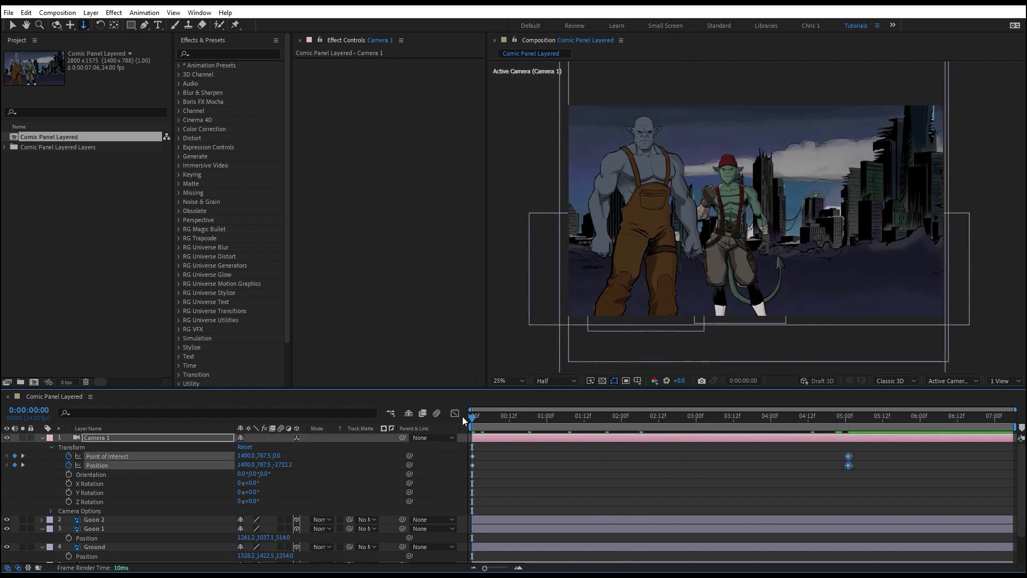
key("space")
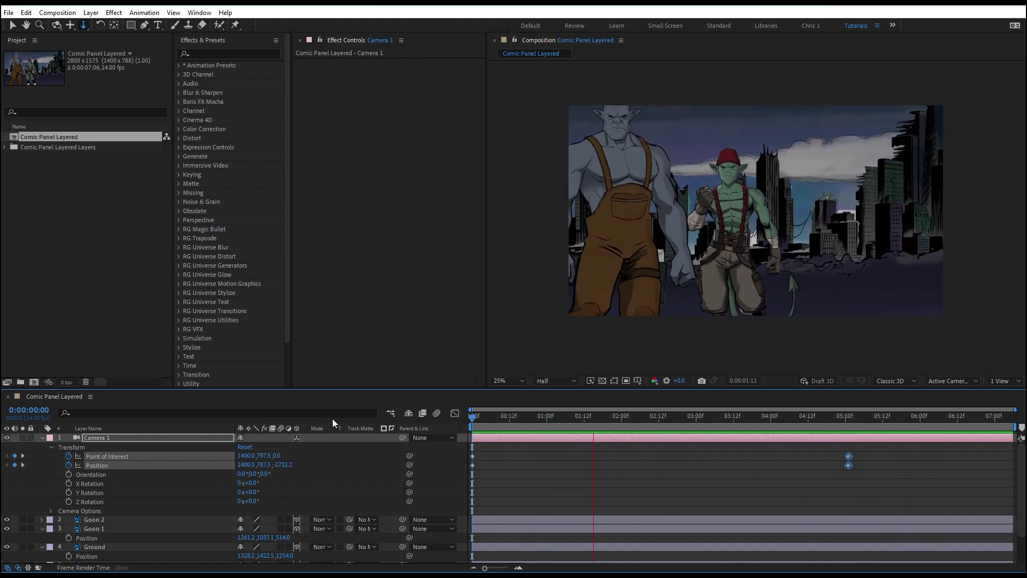
key("space")
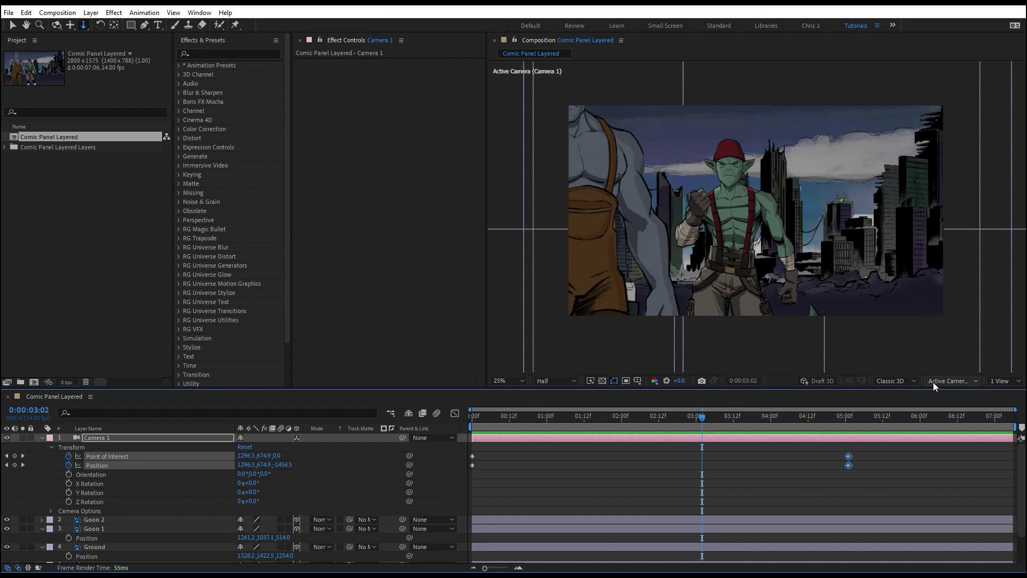
left_click(952, 381)
Orbit Custom View 1 to a side angle and preview the camera travelling toward the layers.
left_click(956, 309)
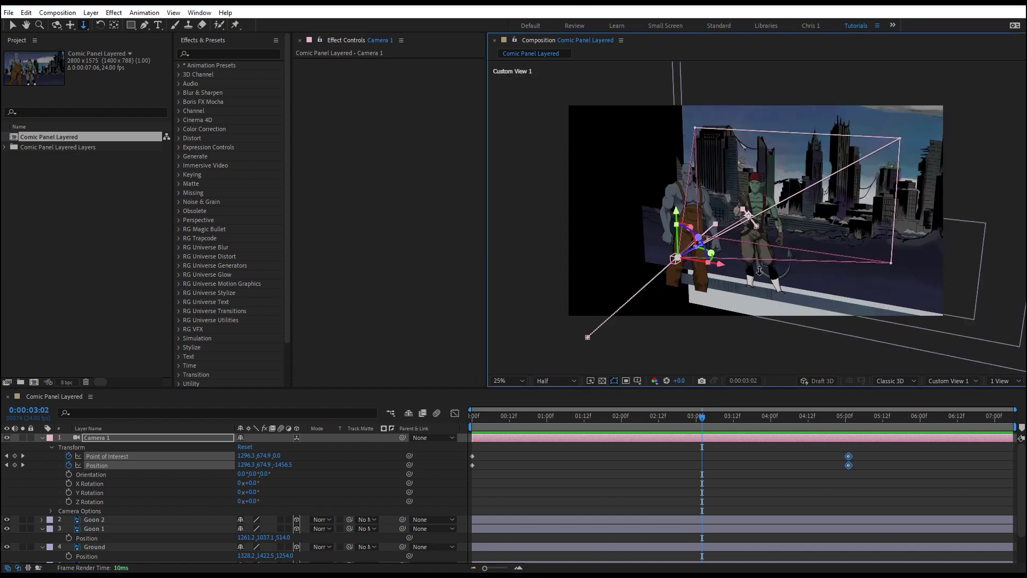
key("c")
left_click_drag(792, 282, 819, 285)
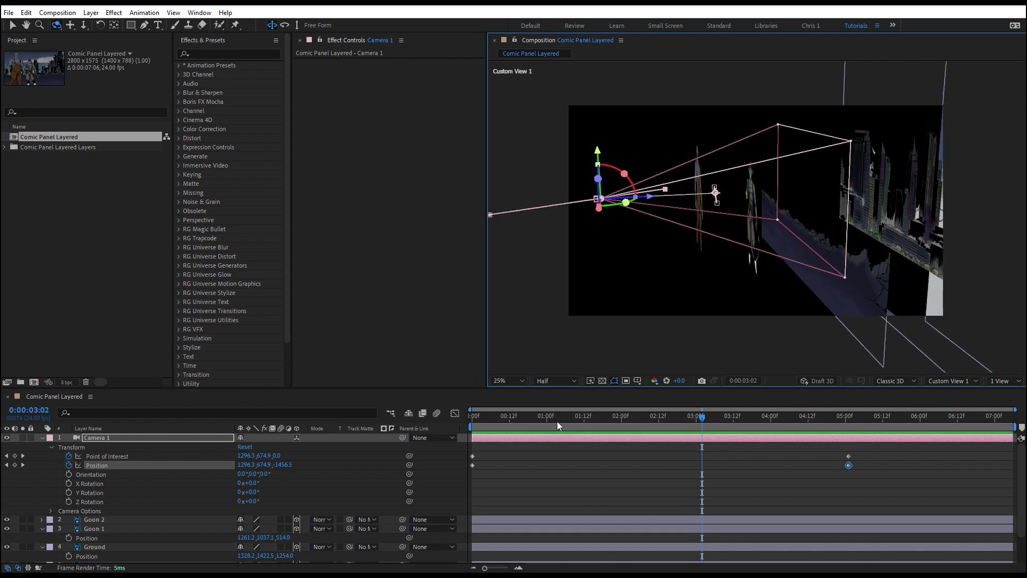
left_click_drag(557, 422, 494, 421)
key("space")
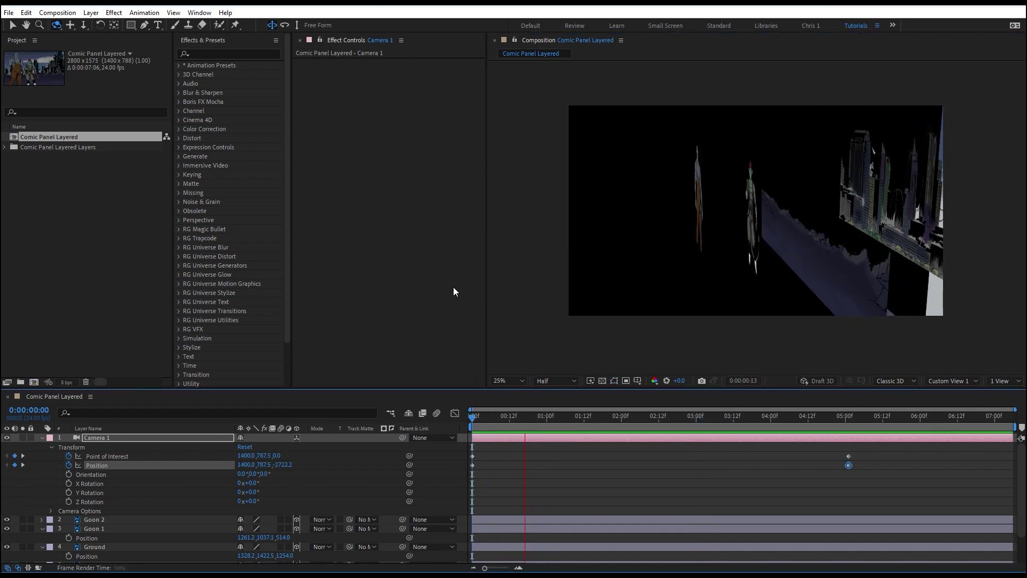
key("space")
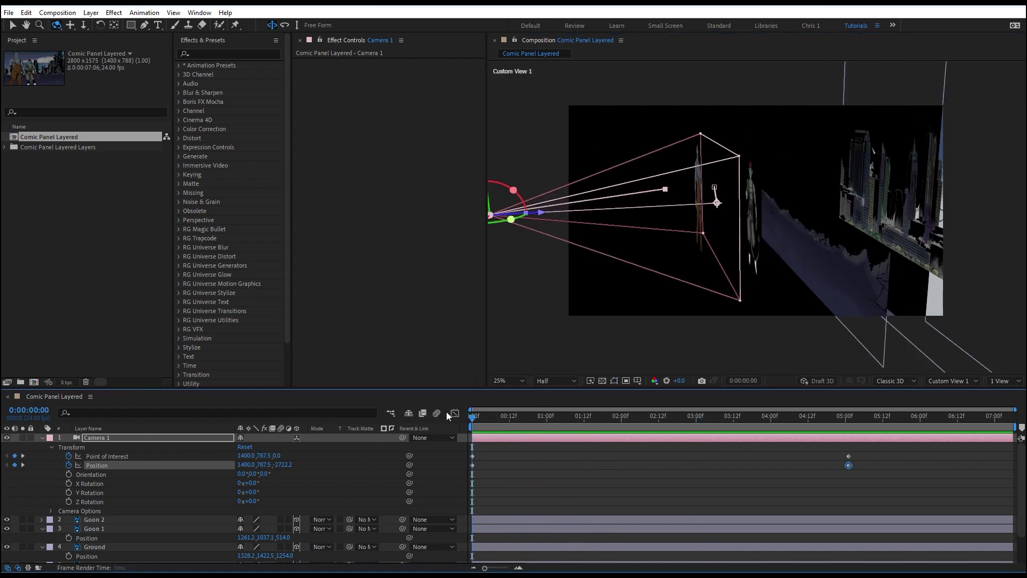
left_click(476, 420)
mouse_move(477, 424)
left_mouse_down()
mouse_move(572, 434)
mouse_move(486, 429)
mouse_move(528, 415)
mouse_move(655, 446)
mouse_move(873, 443)
mouse_move(472, 440)
left_mouse_up()
left_click(951, 380)
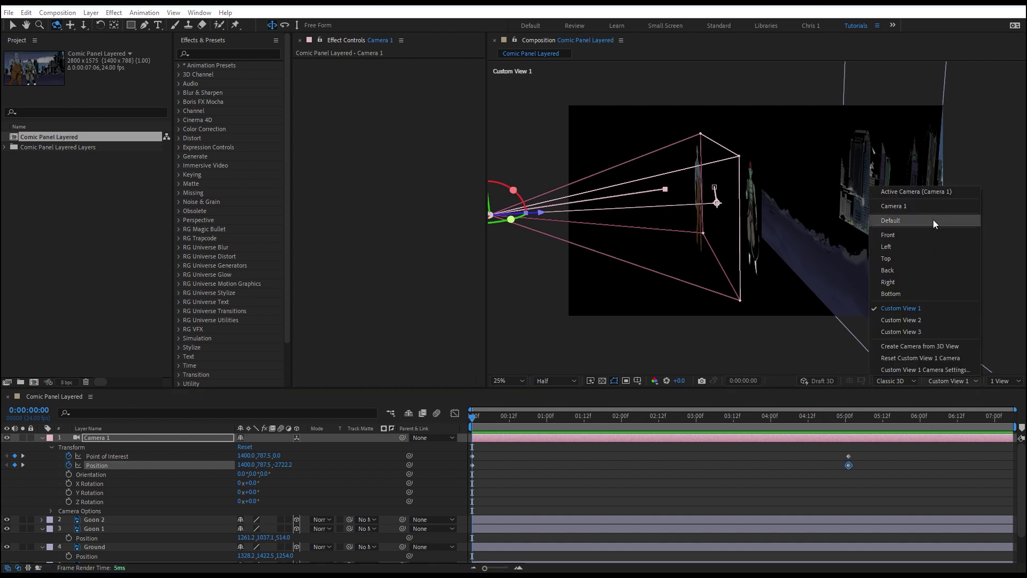
Preview the camera push-in through the Active Camera view.
left_click(909, 189)
key("space")
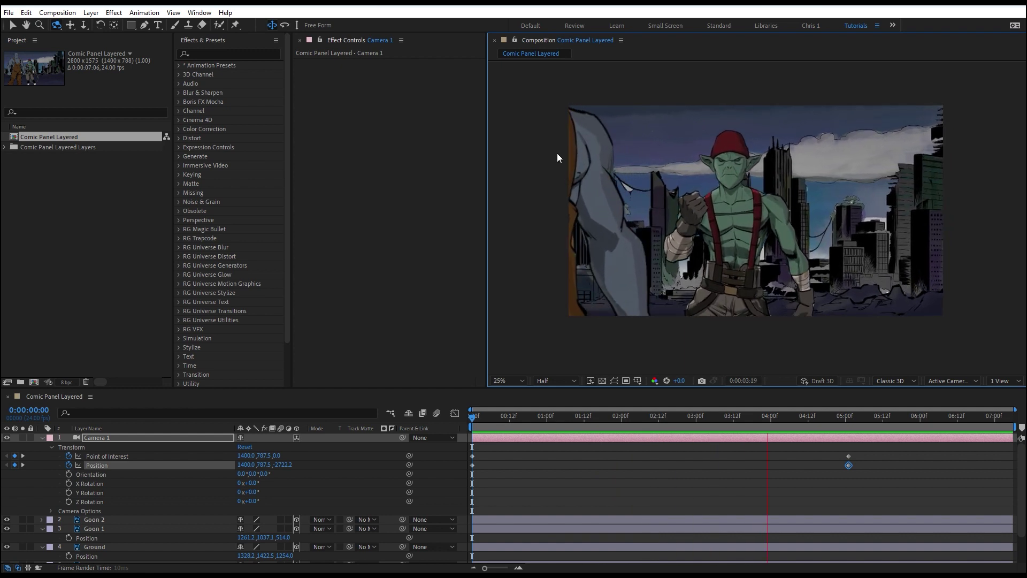
left_click(833, 417)
Easy Ease both Camera 1 end keyframes with F9, preview again, and return to frame 0.
left_click_drag(862, 454, 827, 490)
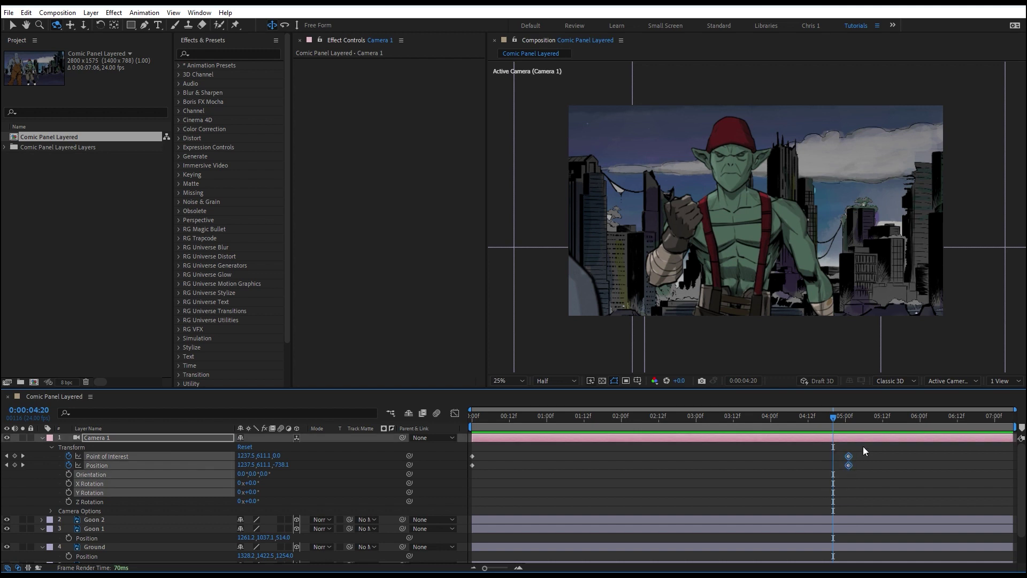
key("F9")
key("space")
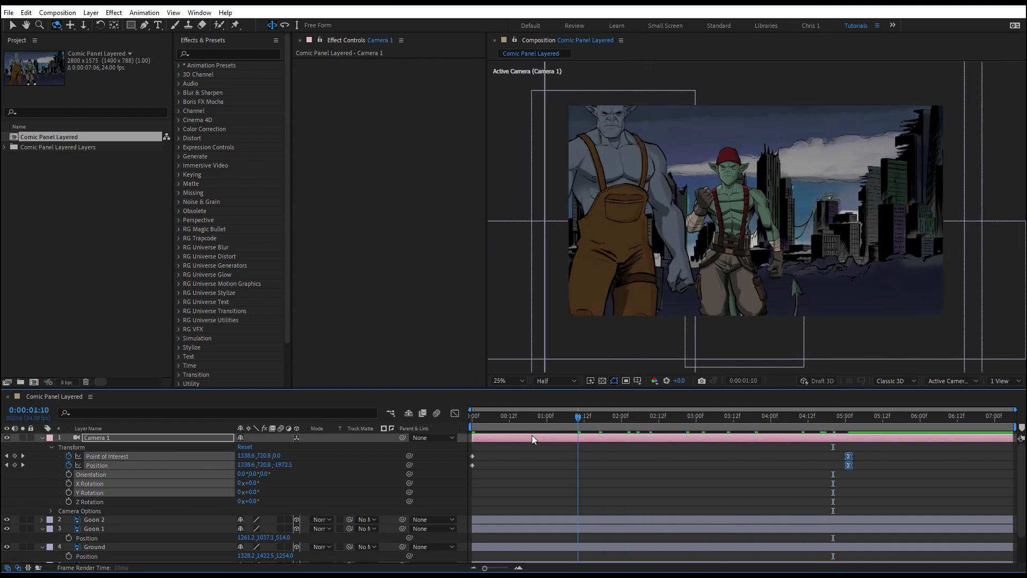
key("Home")
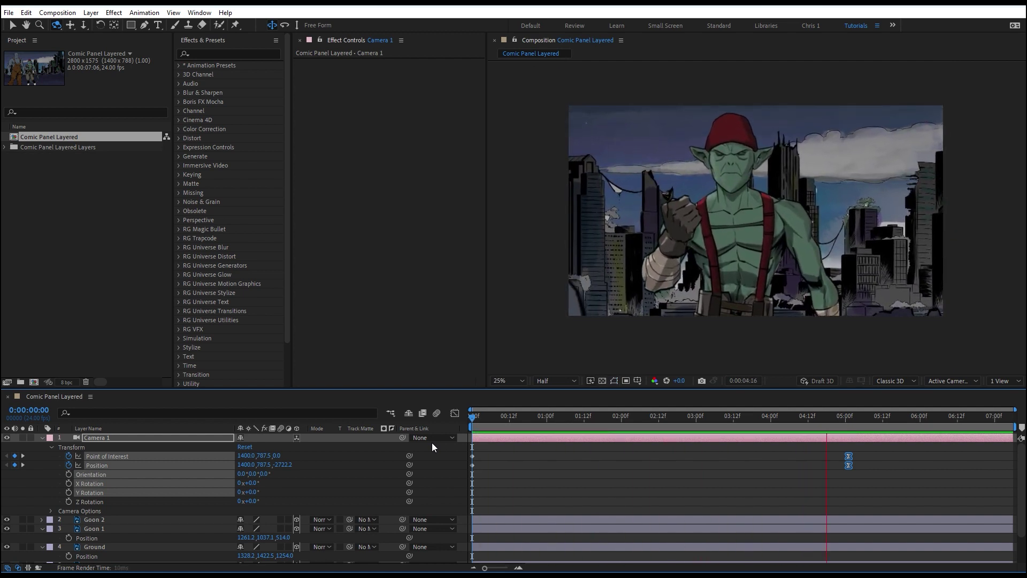
key("space")
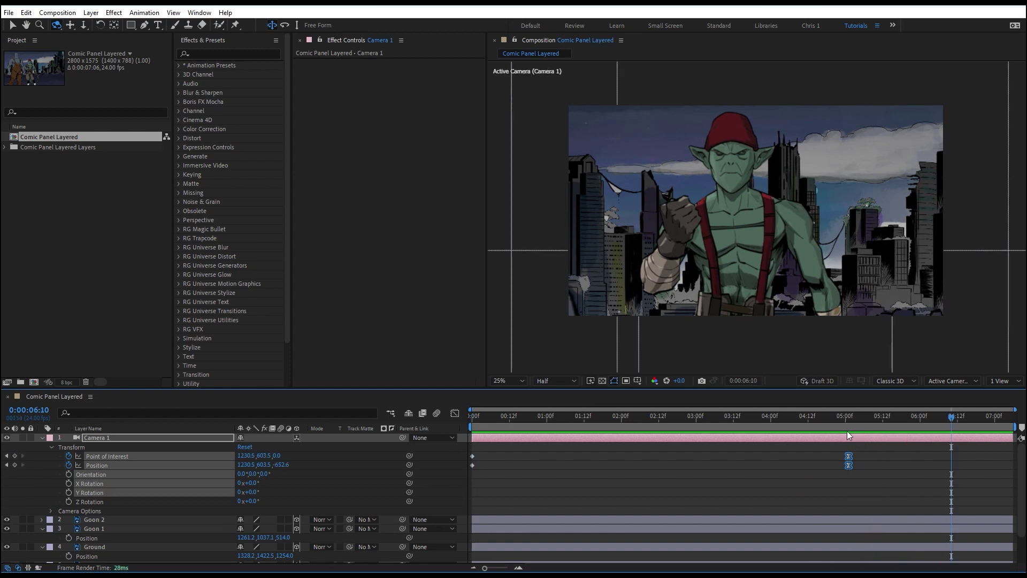
left_click(615, 416)
key("Home")
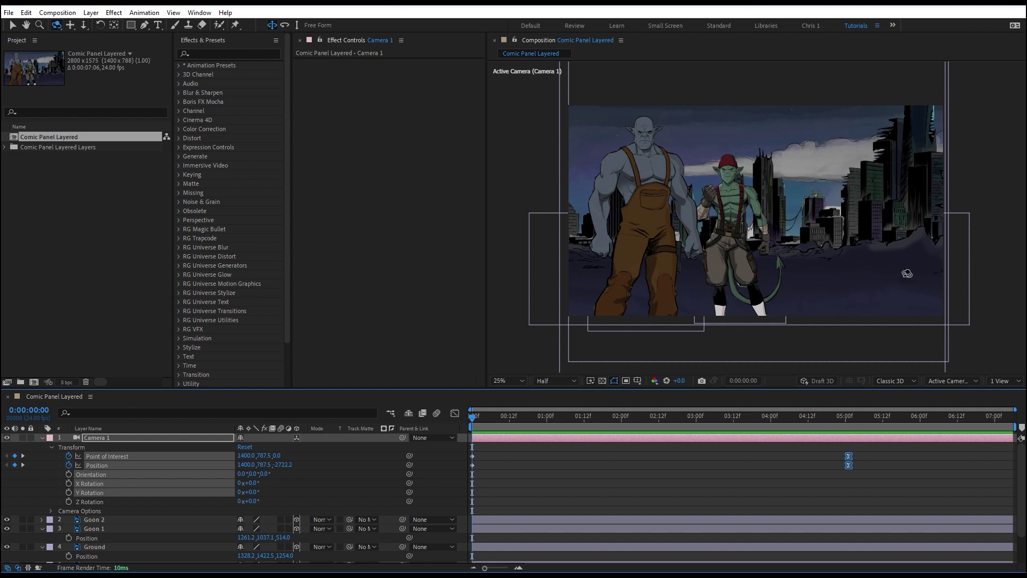
Collapse Camera 1's properties, deselect all layers, and switch to the Selection tool.
left_click(99, 439)
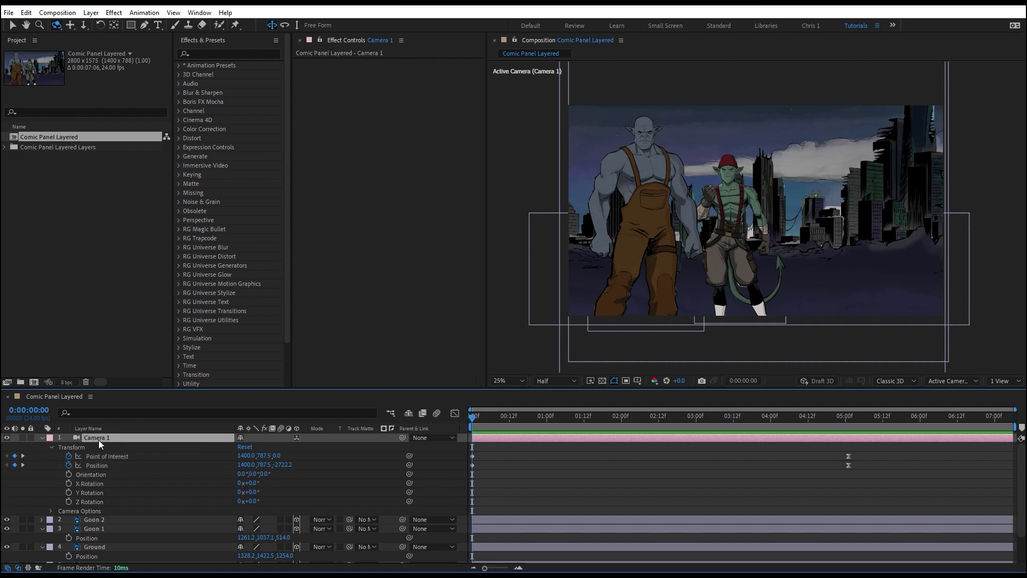
key("ctrl+a")
left_click(44, 439)
left_click(63, 514)
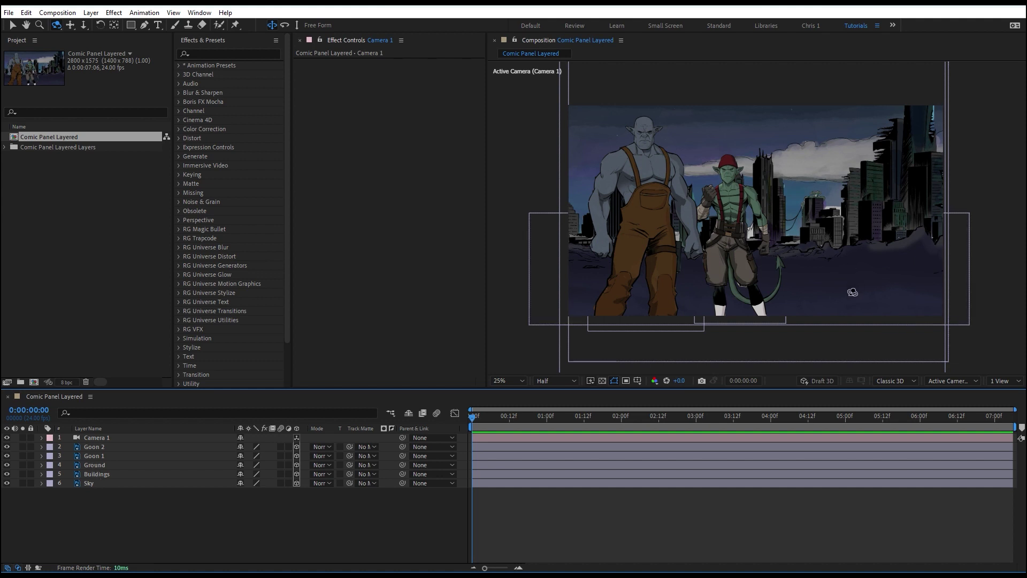
key("v")
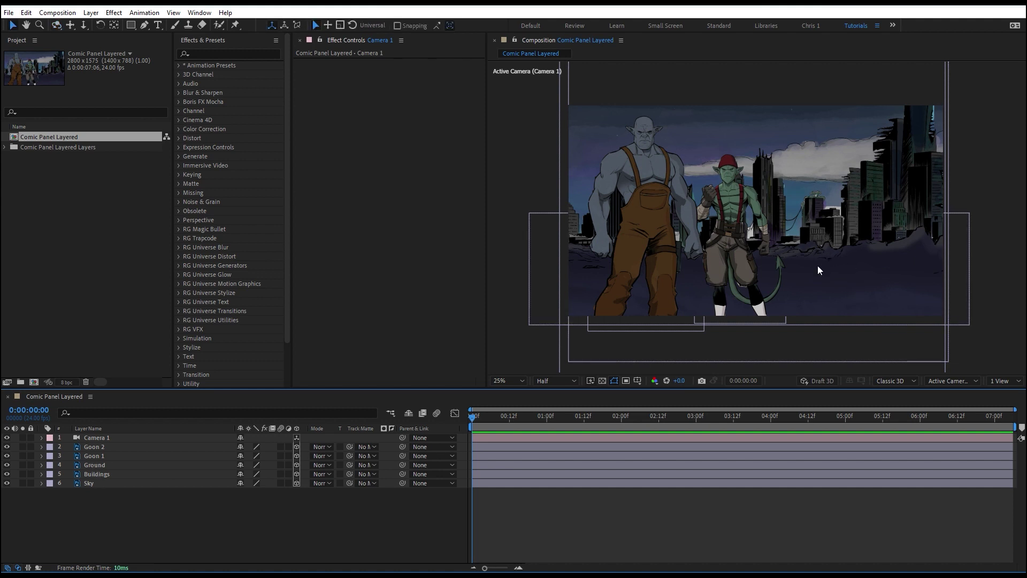
Duplicate Ground and move Ground 2 forward in depth and down to the right.
left_click(96, 467)
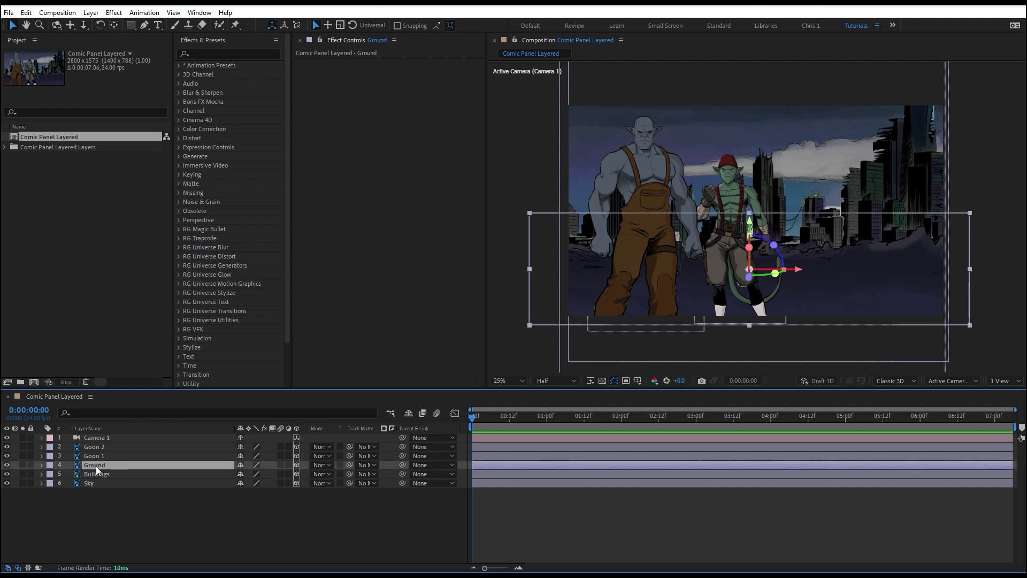
key("ctrl+d")
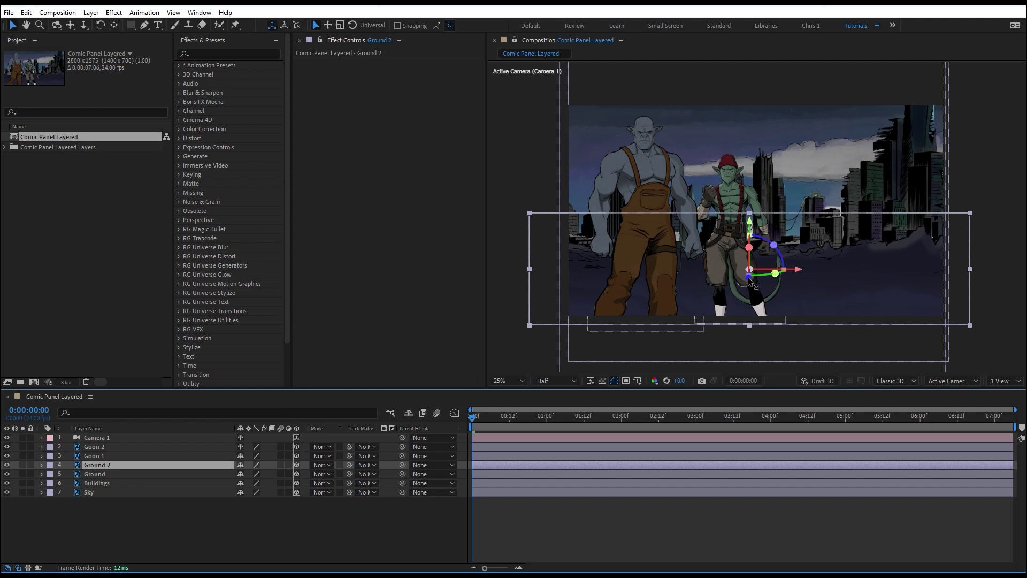
mouse_move(750, 282)
left_mouse_down()
mouse_move(747, 310)
mouse_move(748, 291)
left_mouse_up()
left_click_drag(854, 279, 916, 310)
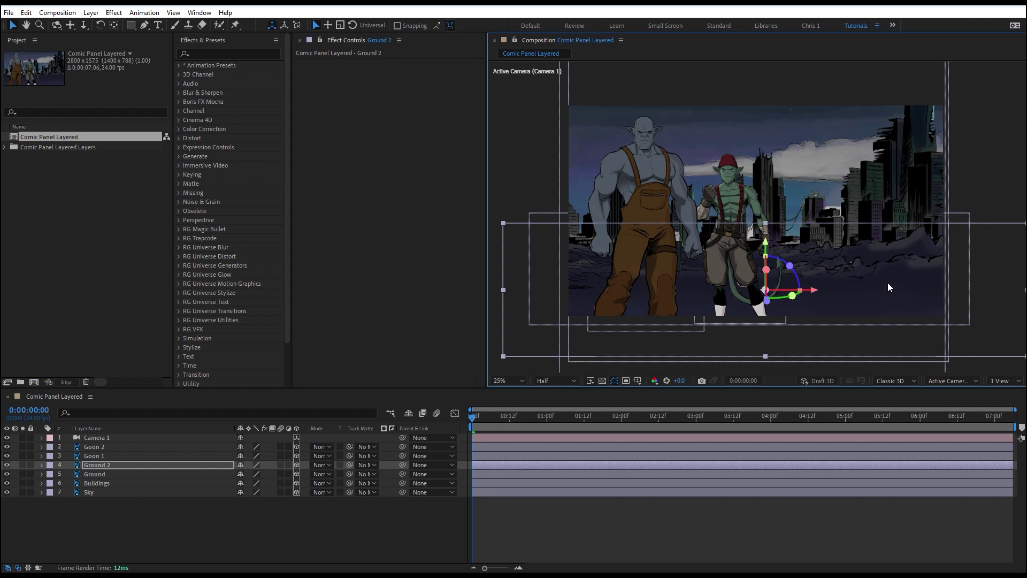
right_click(873, 292)
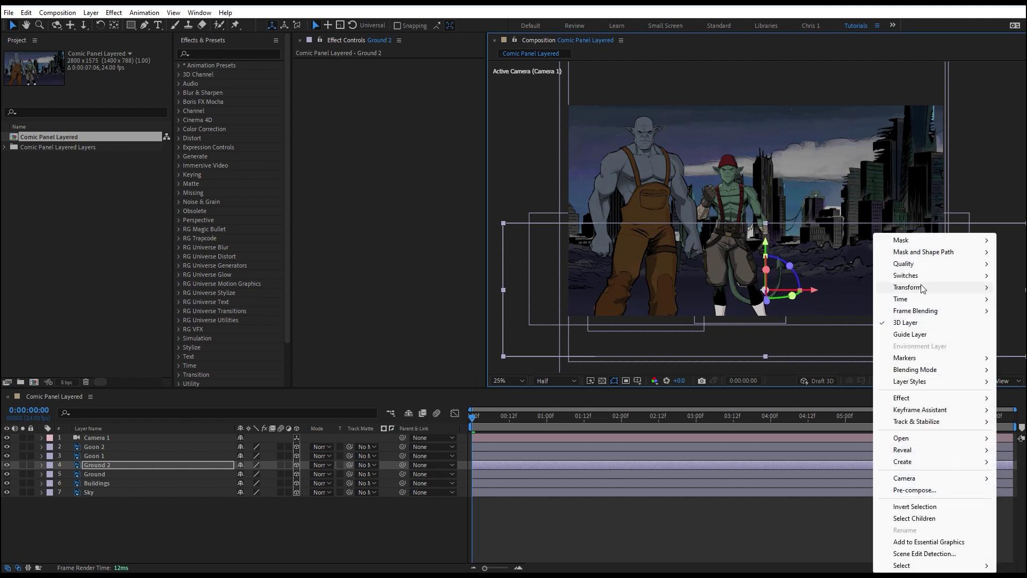
Flip Ground 2 horizontally and nudge it slightly to the left.
mouse_move(910, 288)
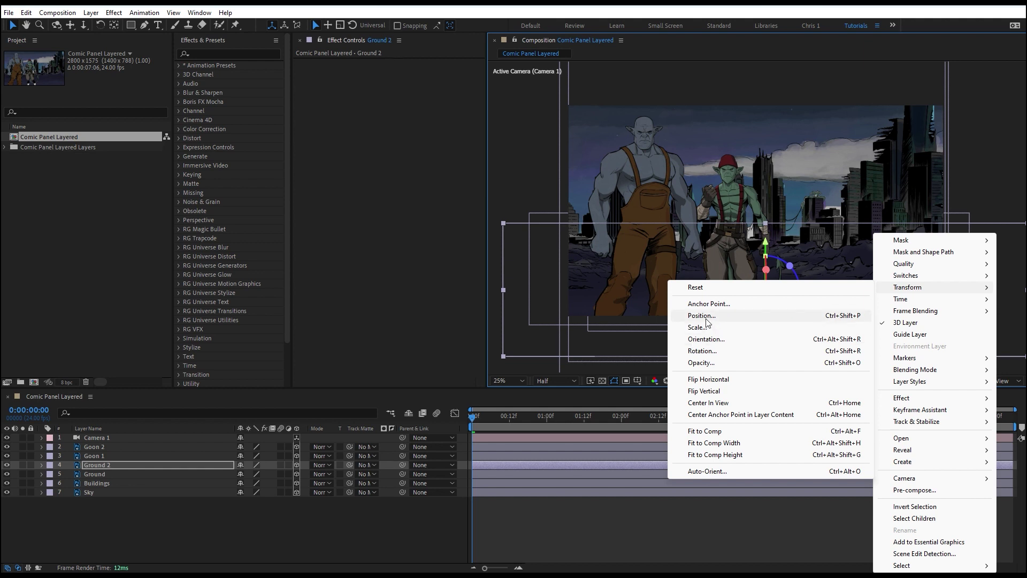
left_click(729, 379)
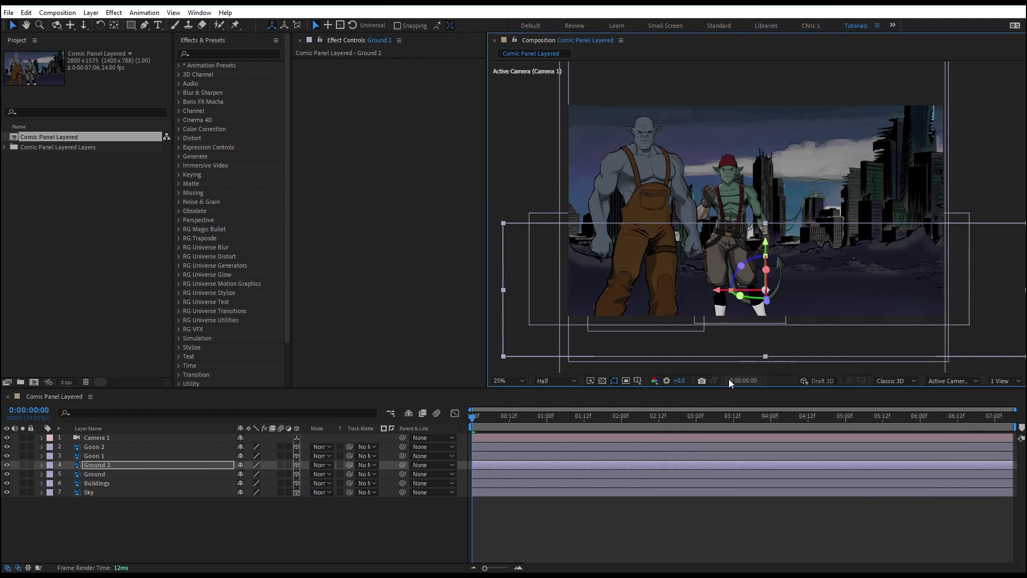
left_click_drag(873, 283, 838, 283)
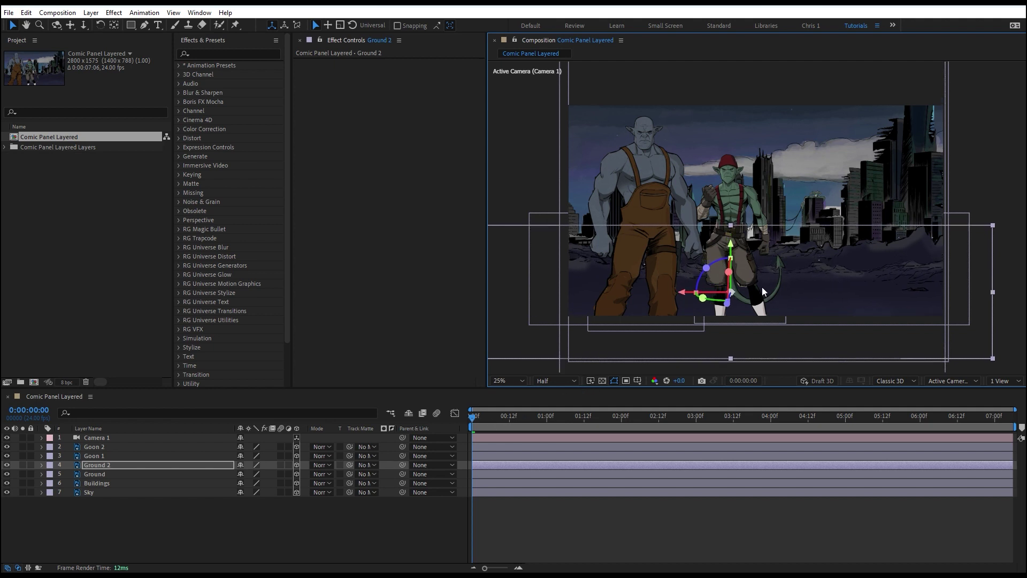
Preview the animation to check the layered ground.
key("space")
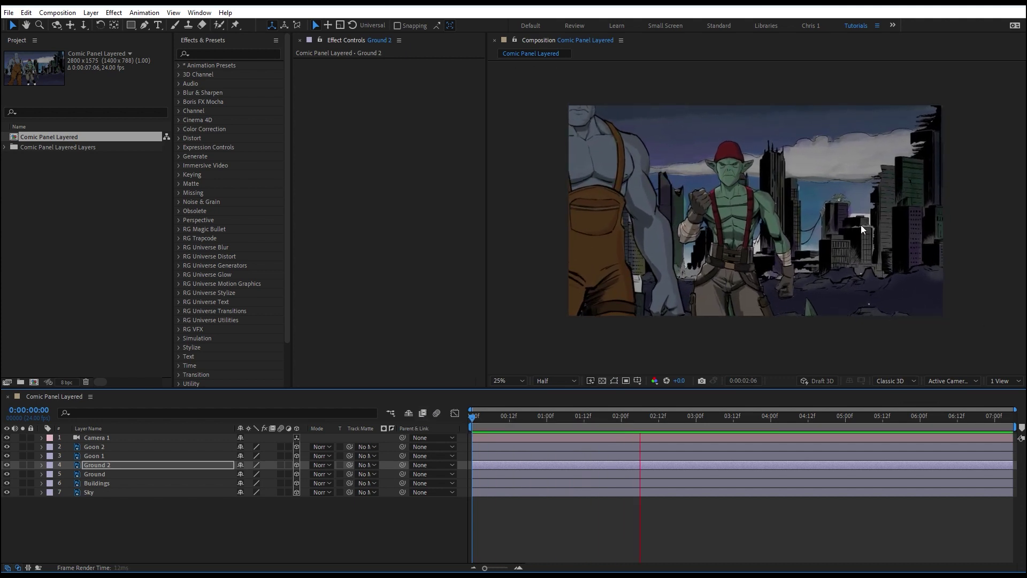
key("space")
key("space")
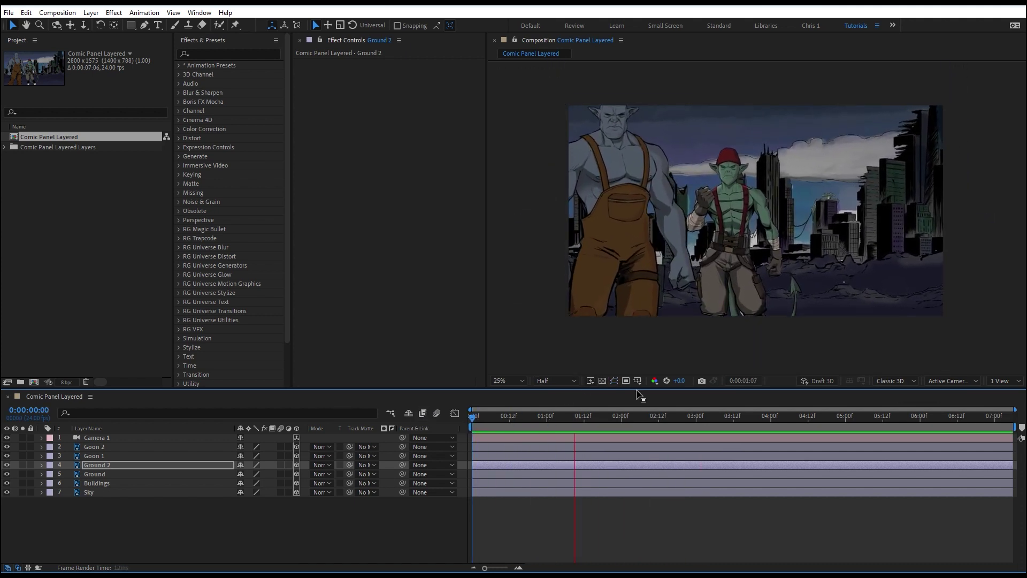
key("space")
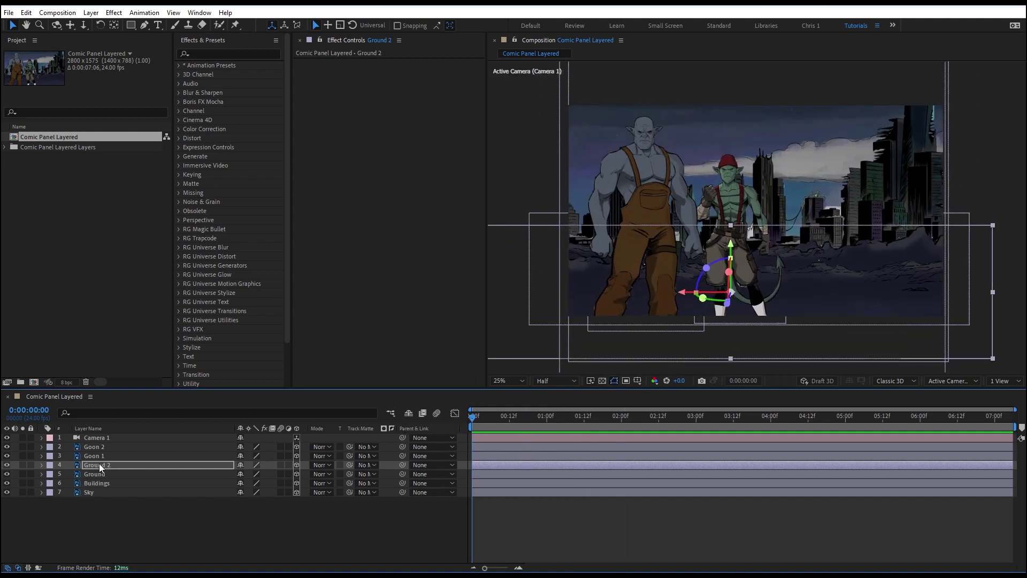
Duplicate Ground 2 as Ground 3, pull it forward in depth, and shrink it.
key("ctrl+d")
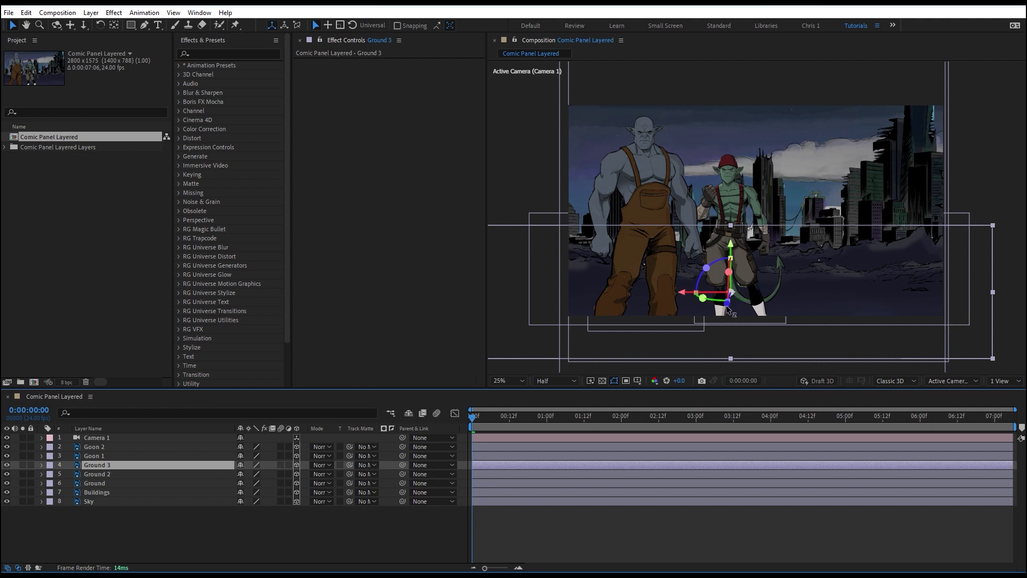
mouse_move(729, 310)
left_mouse_down()
mouse_move(729, 291)
mouse_move(731, 306)
left_mouse_up()
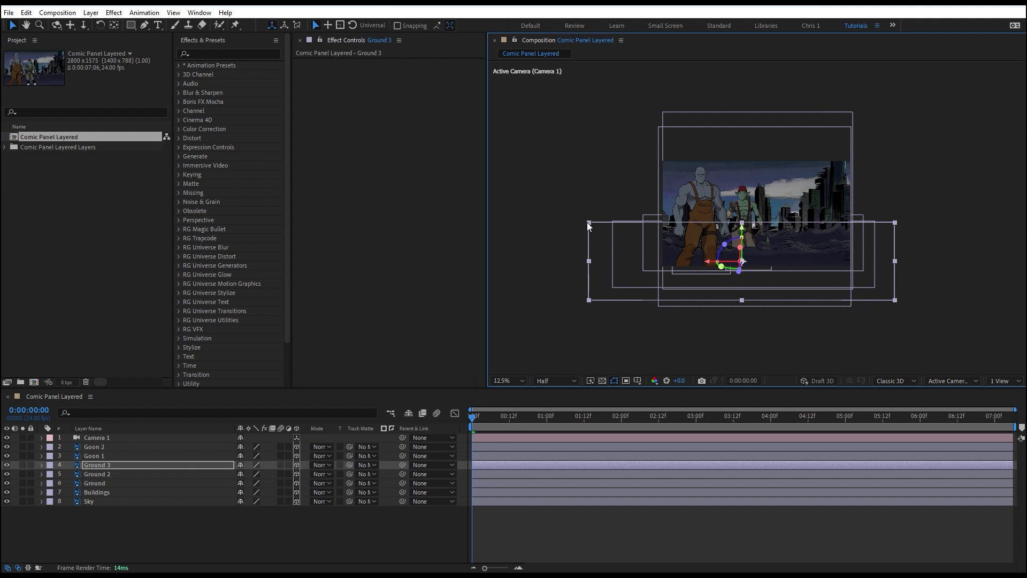
left_click_drag(589, 226, 841, 263)
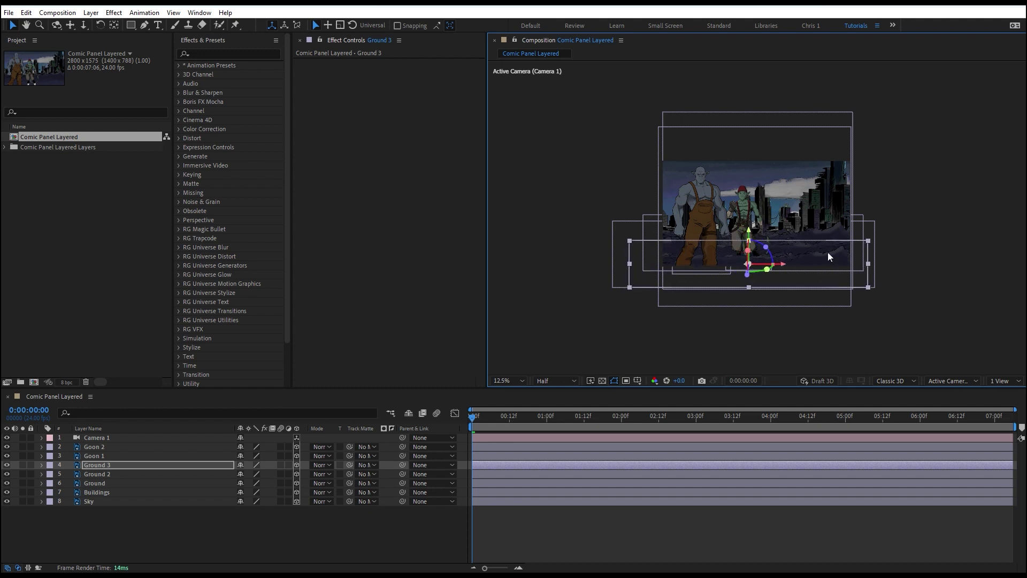
key("period")
Tilt Ground 3 to X −9°, Y −7°, Z +1° rotation, preview, and reposition it.
key("r")
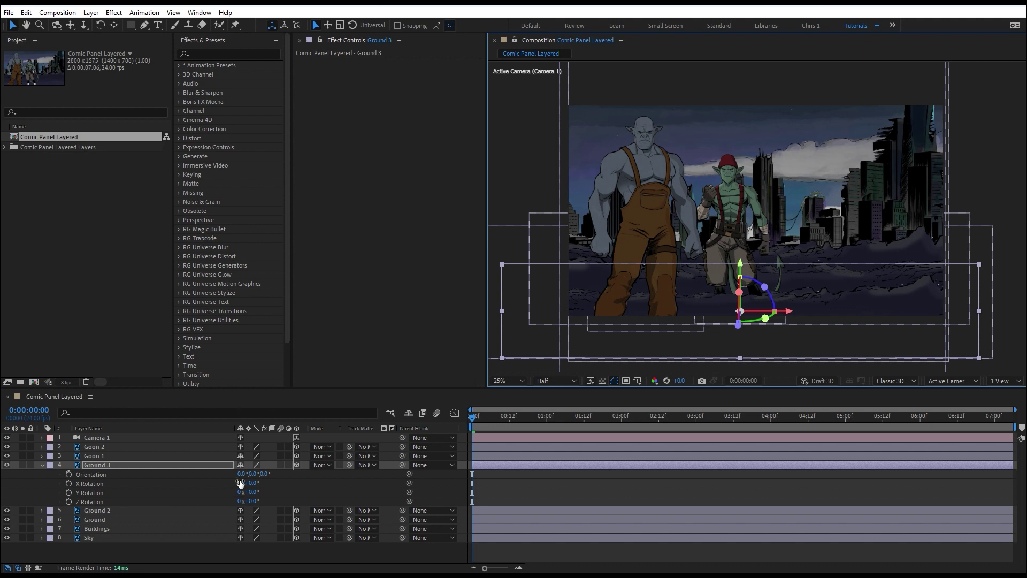
left_click_drag(248, 485, 255, 503)
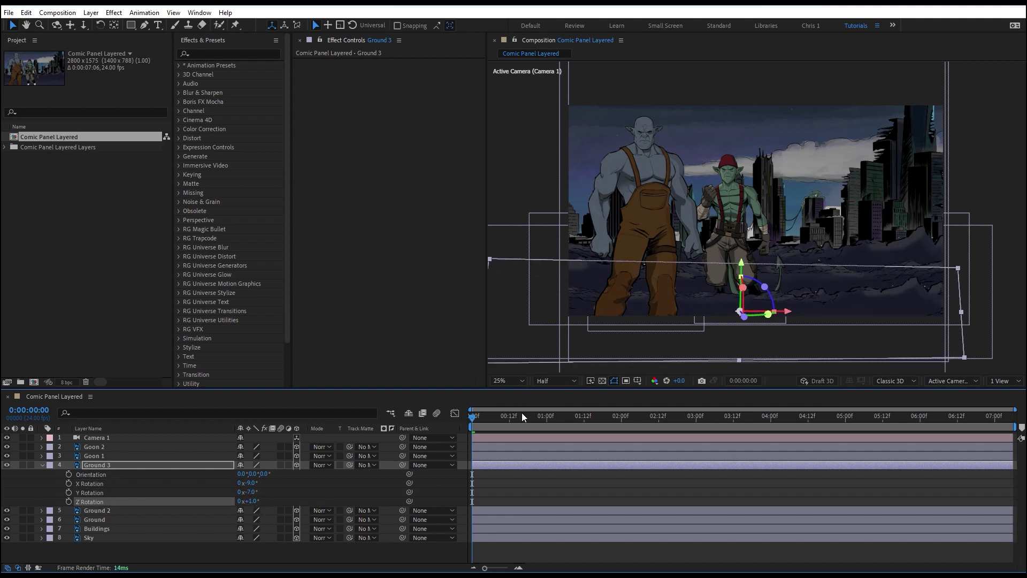
key("space")
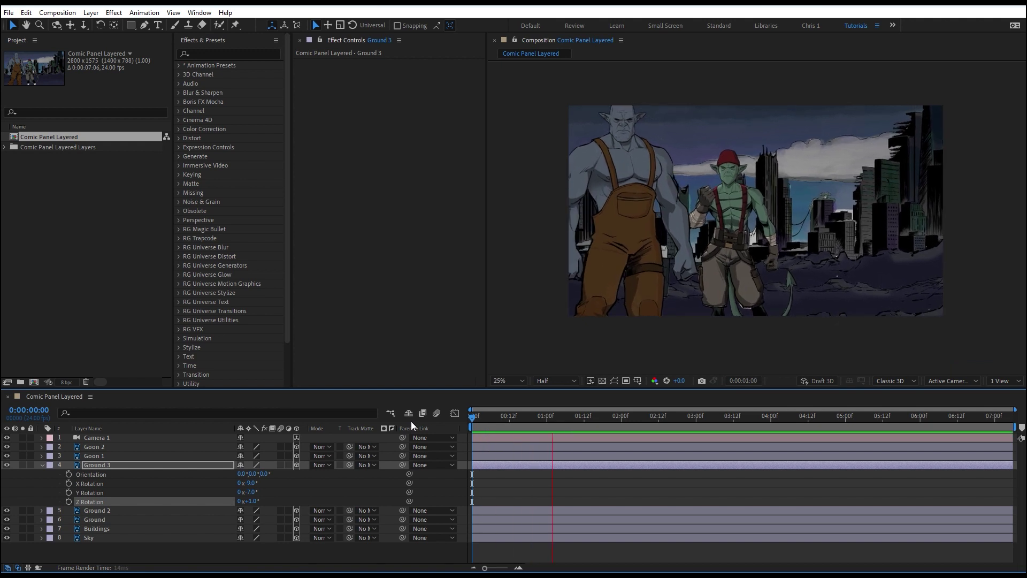
left_click_drag(502, 412, 474, 428)
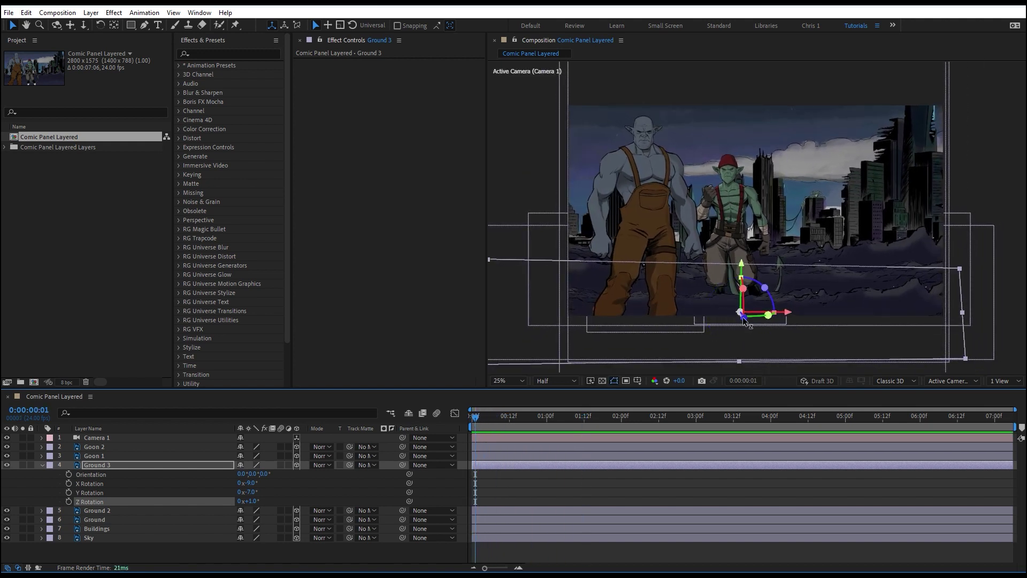
left_click_drag(742, 317, 746, 320)
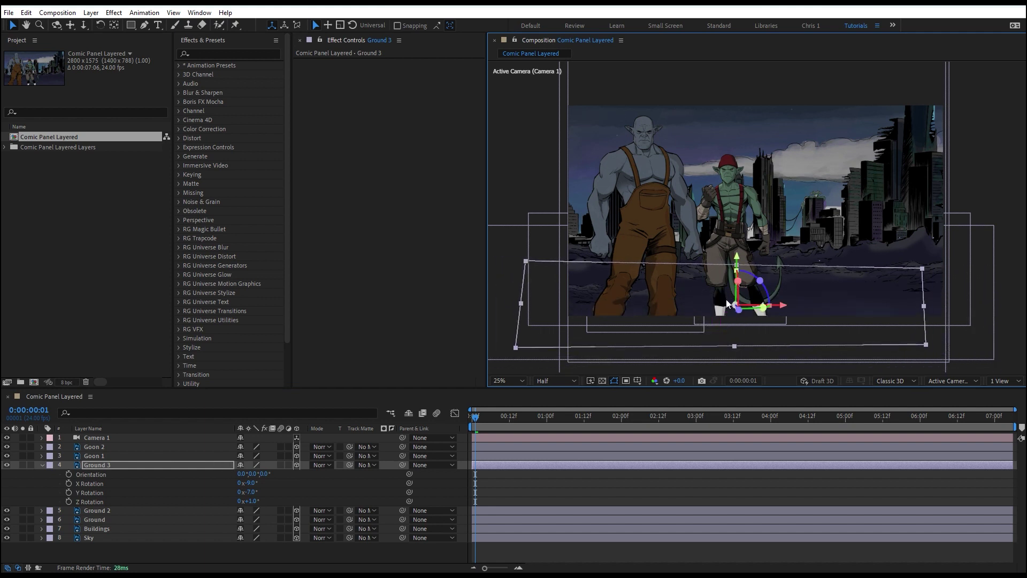
left_click(947, 381)
Orbit in Custom View 1 with Goon 1 and Goon 2 hidden to inspect the ground layers.
left_click(956, 308)
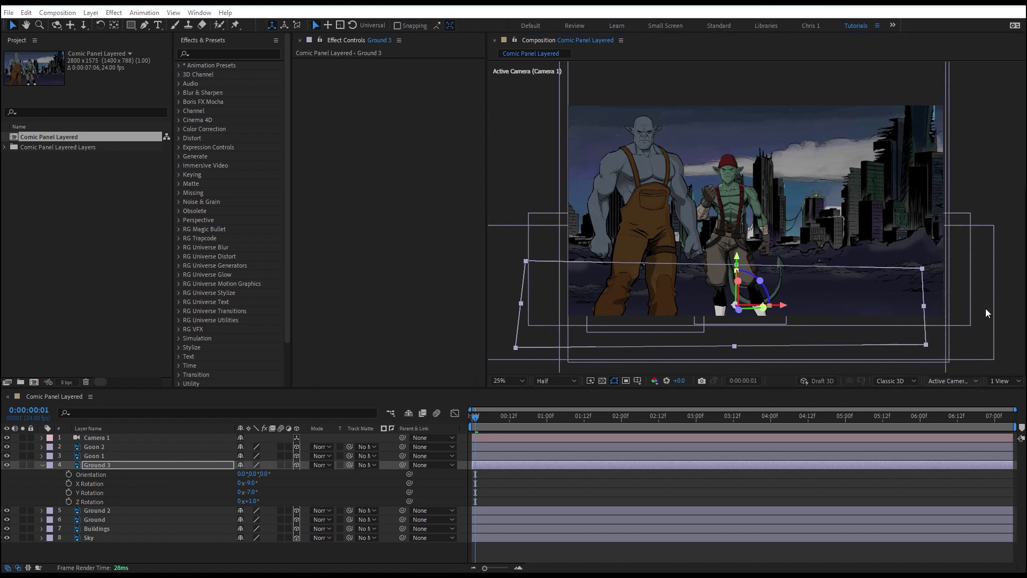
key("c")
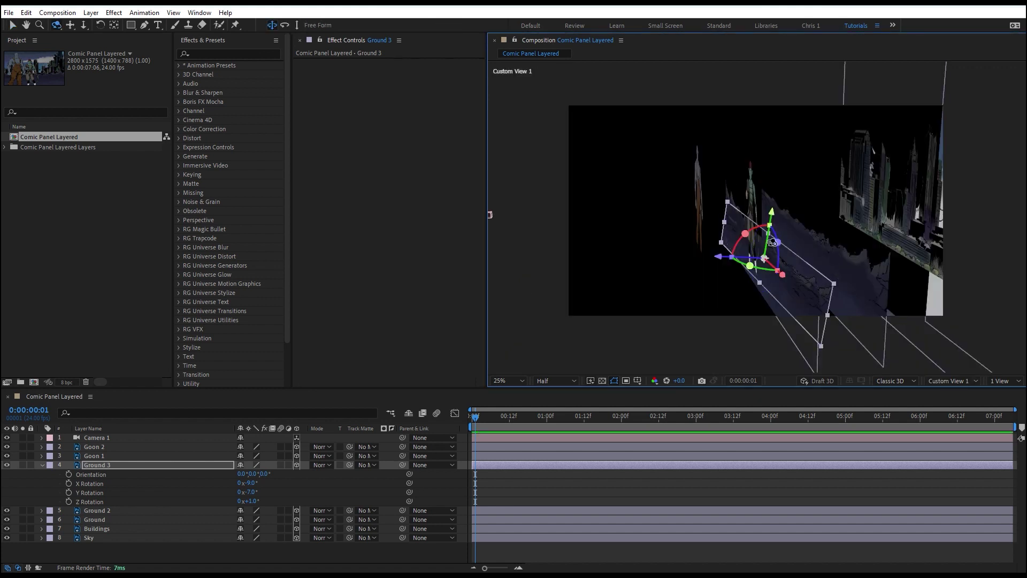
left_click_drag(786, 247, 798, 270)
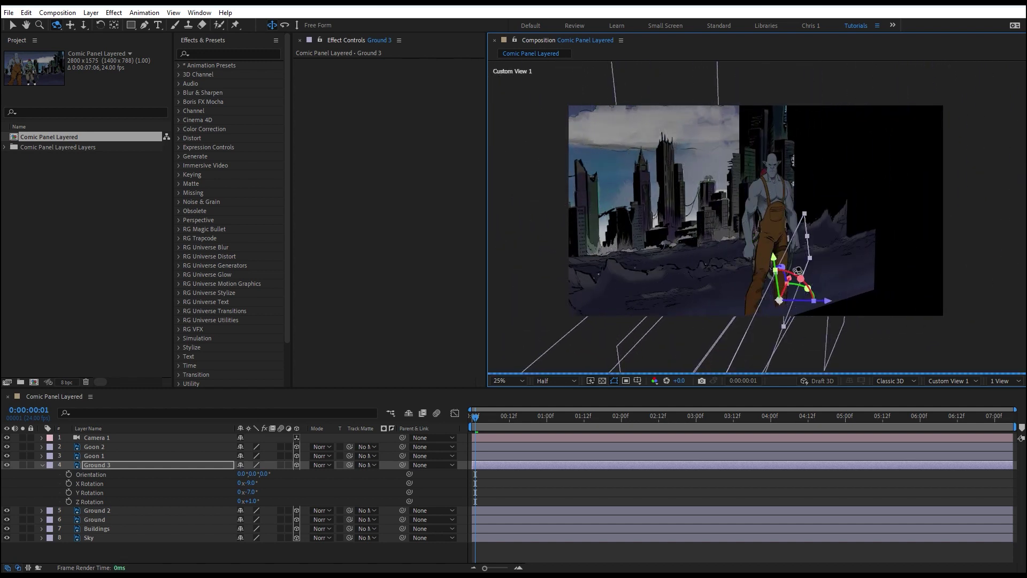
left_click_drag(789, 320, 695, 318)
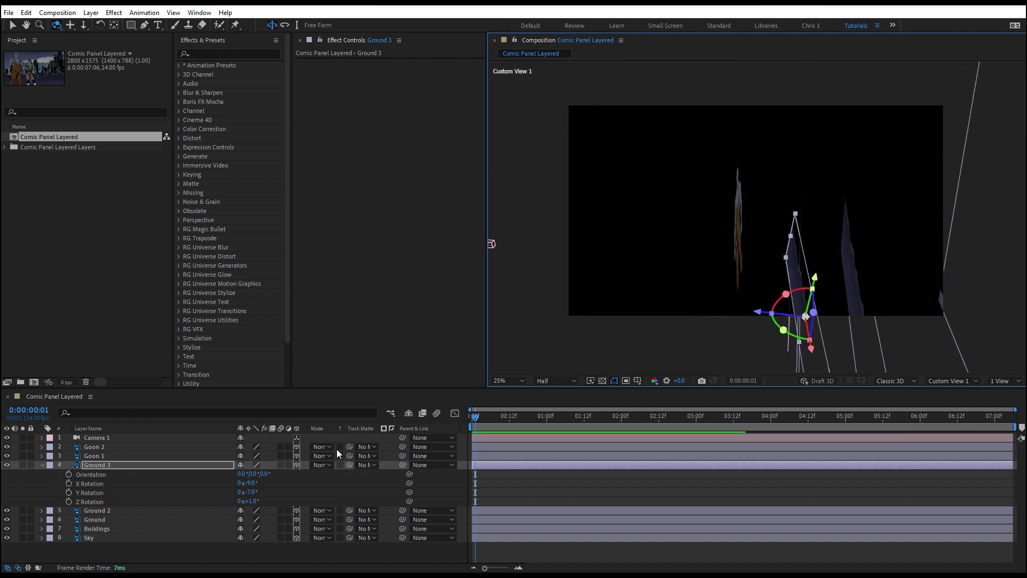
left_click_drag(7, 455, 7, 447)
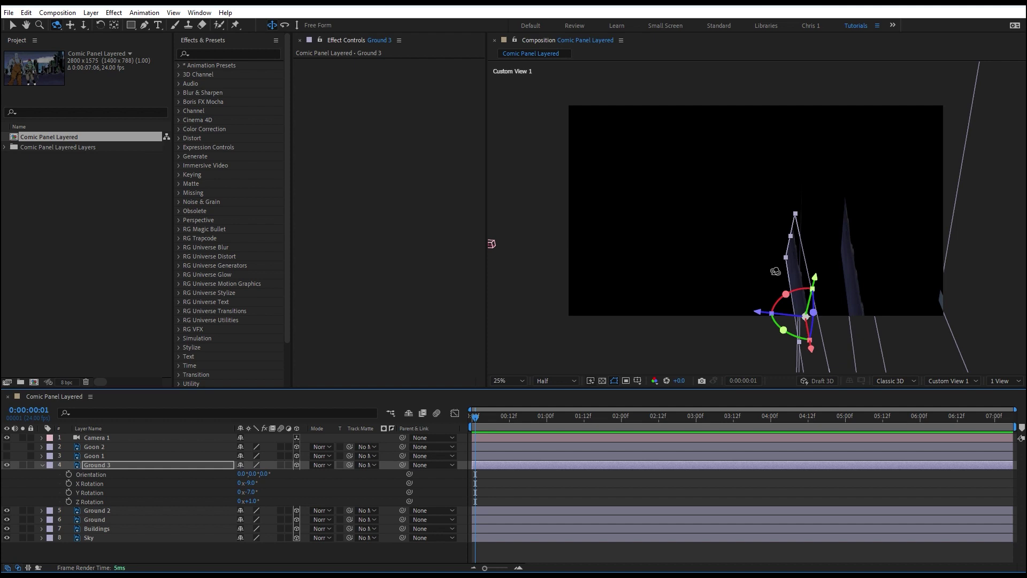
left_click_drag(776, 271, 791, 279)
scroll(842, 299, "up", 2)
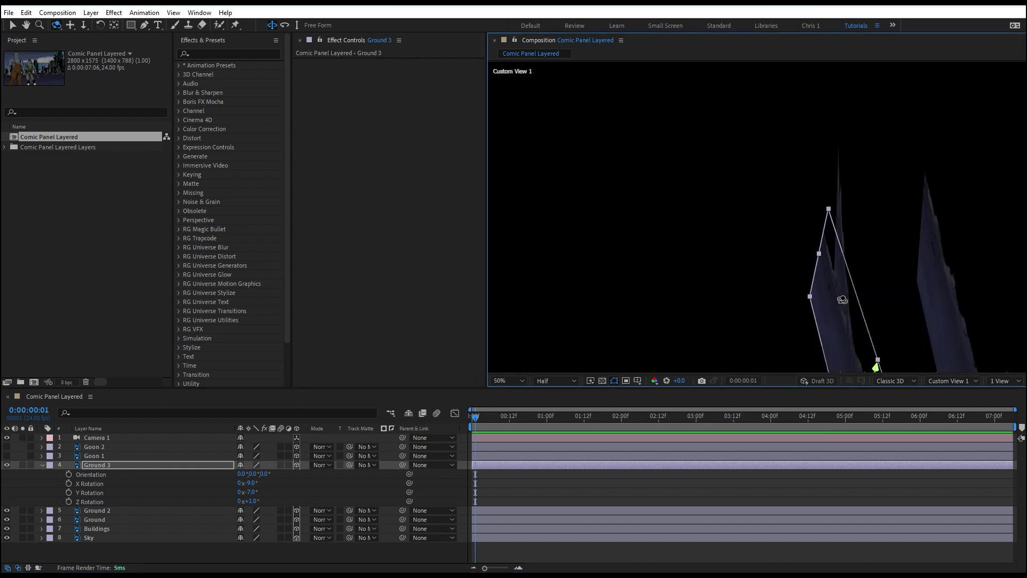
Pan the custom view up-left, then right, to frame the ground layers.
key("c")
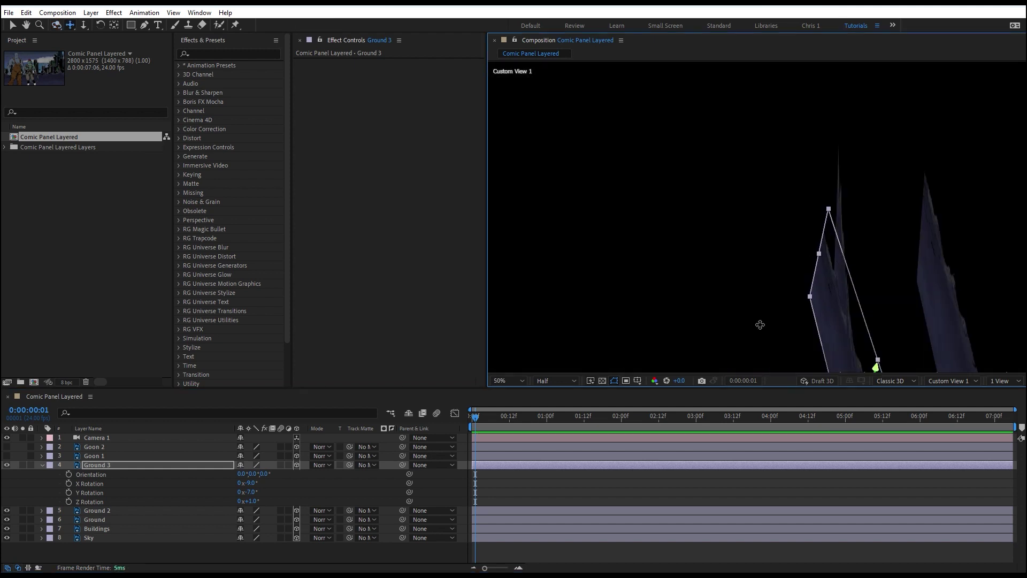
left_click_drag(759, 321, 615, 171)
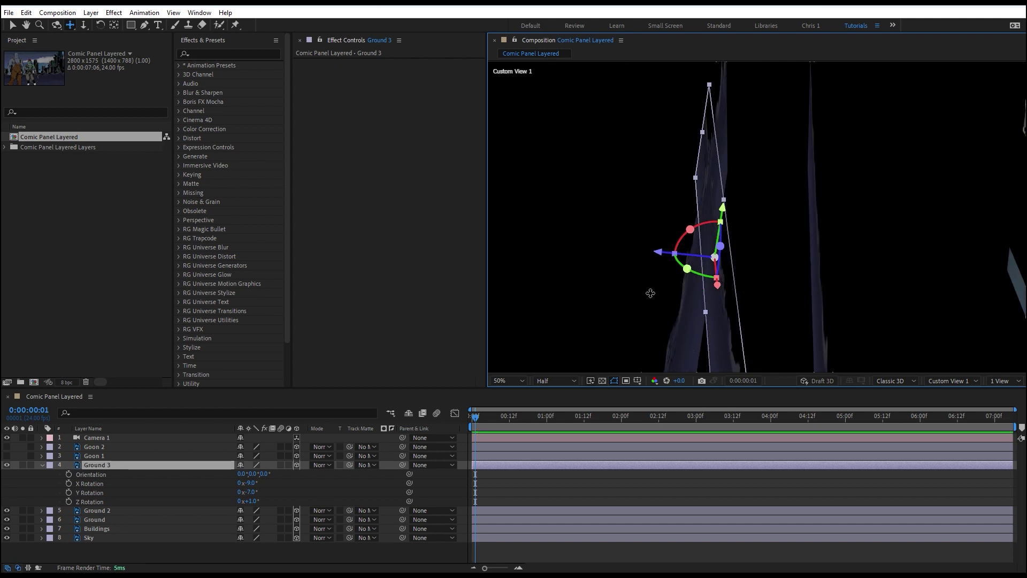
left_click_drag(651, 293, 721, 287)
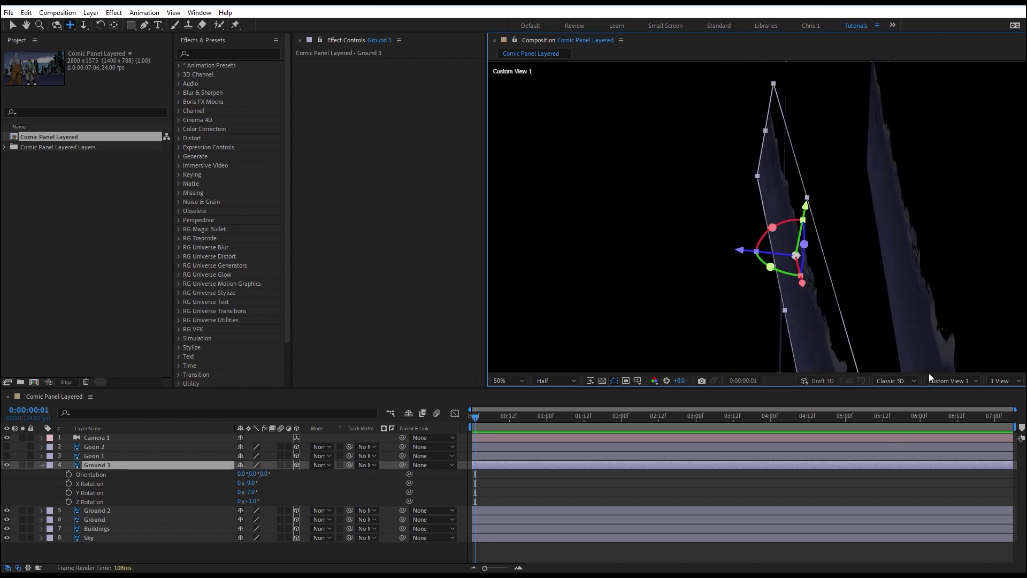
left_click(949, 381)
key("Escape")
In the active camera view, push Ground 2 further back in Z and move it down-right.
key("F12")
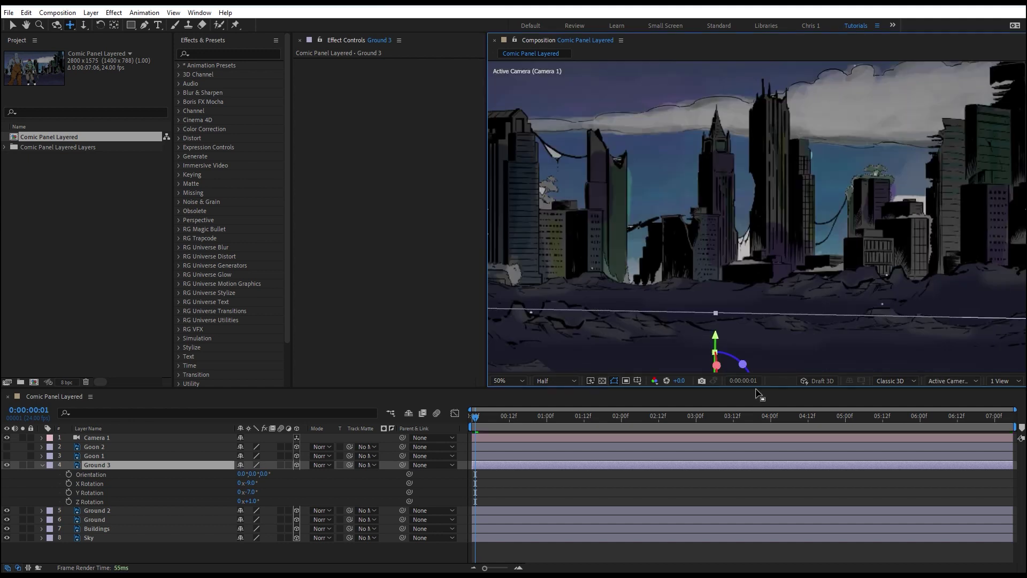
scroll(736, 359, "down", 2)
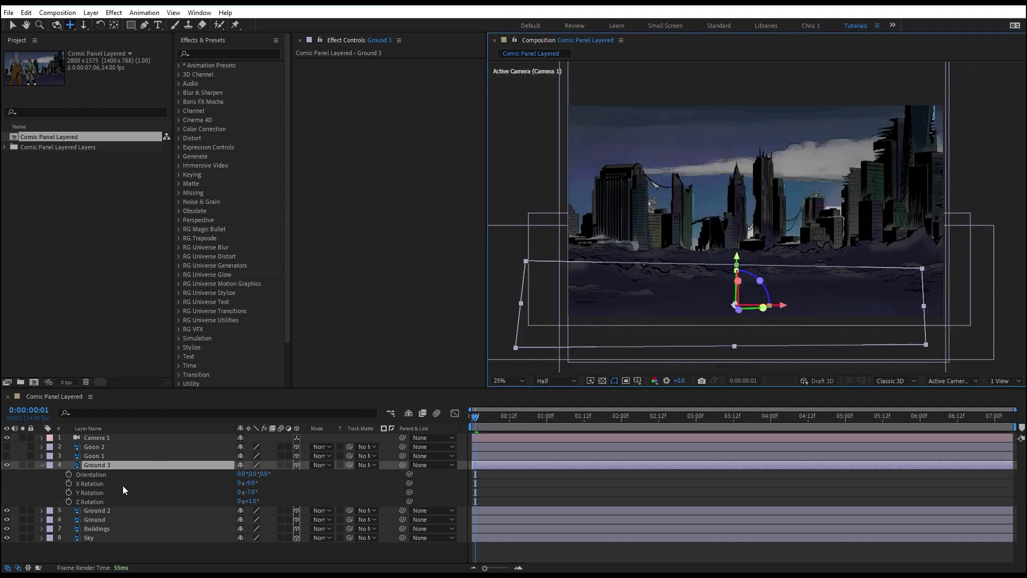
left_click(98, 511)
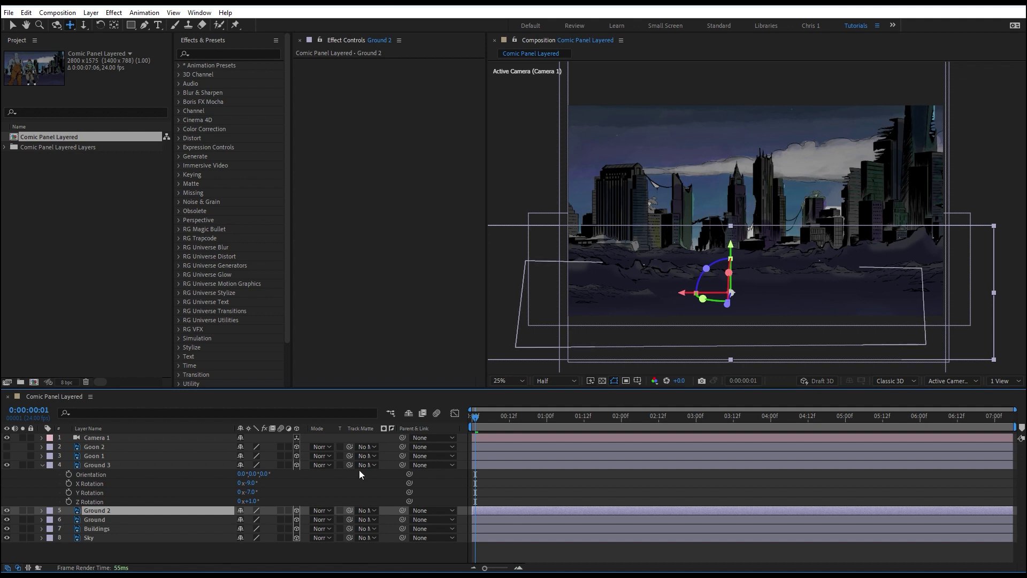
key("p")
left_click_drag(282, 523, 524, 468)
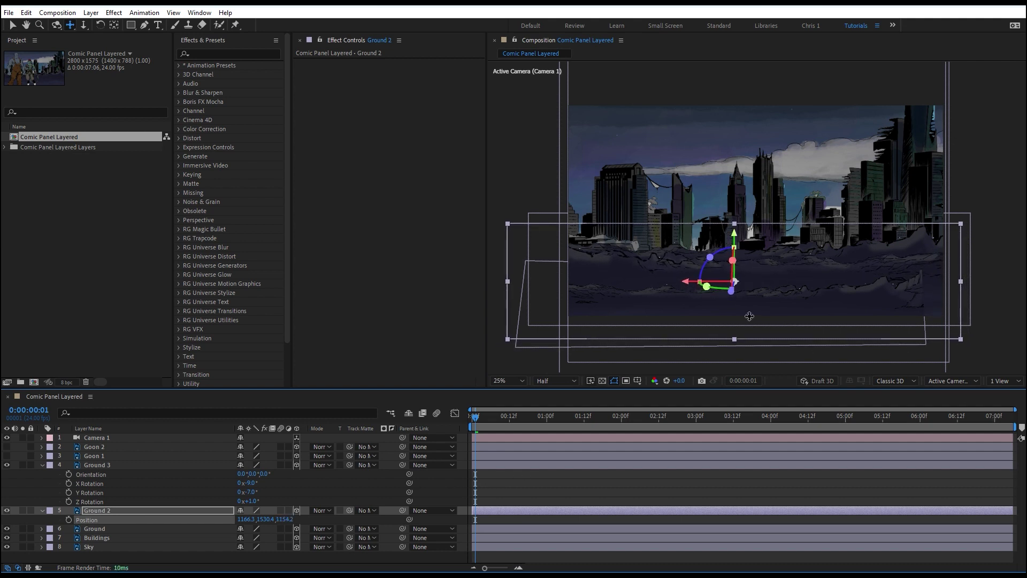
key("v")
left_click_drag(749, 317, 754, 325)
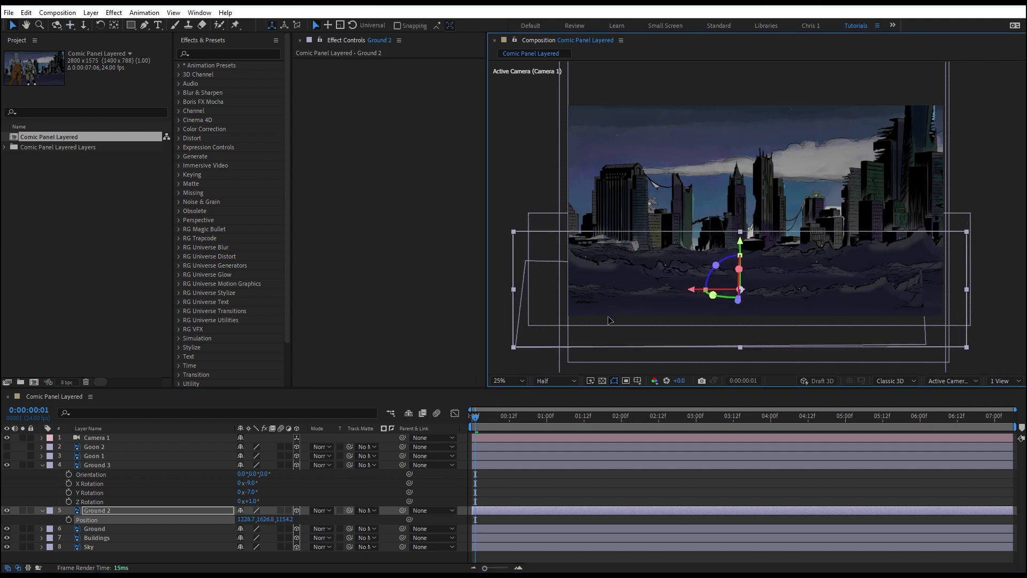
Move Ground 3 right, widen it leftward, and make both goons visible again.
left_click(108, 463)
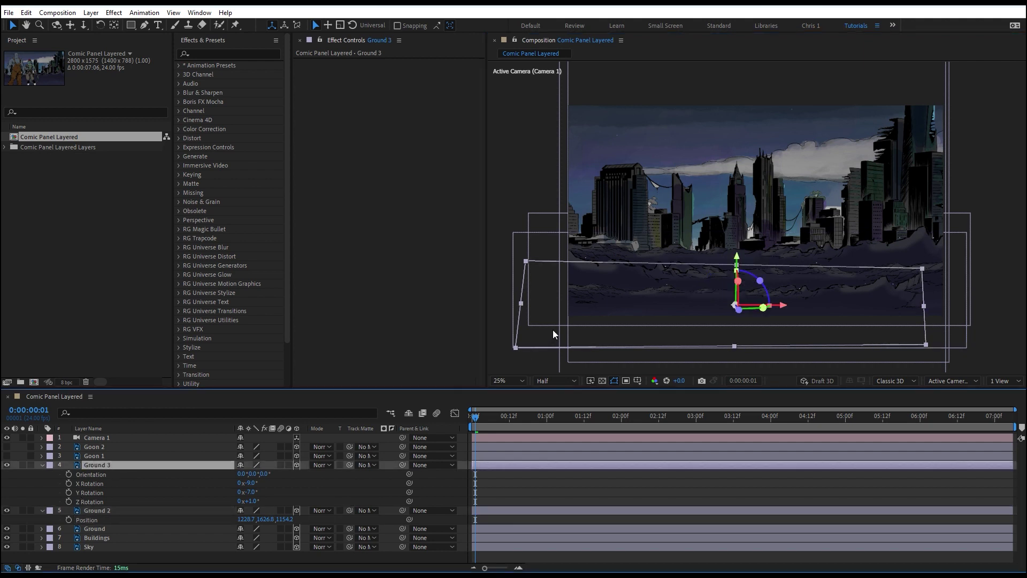
left_click_drag(554, 334, 592, 332)
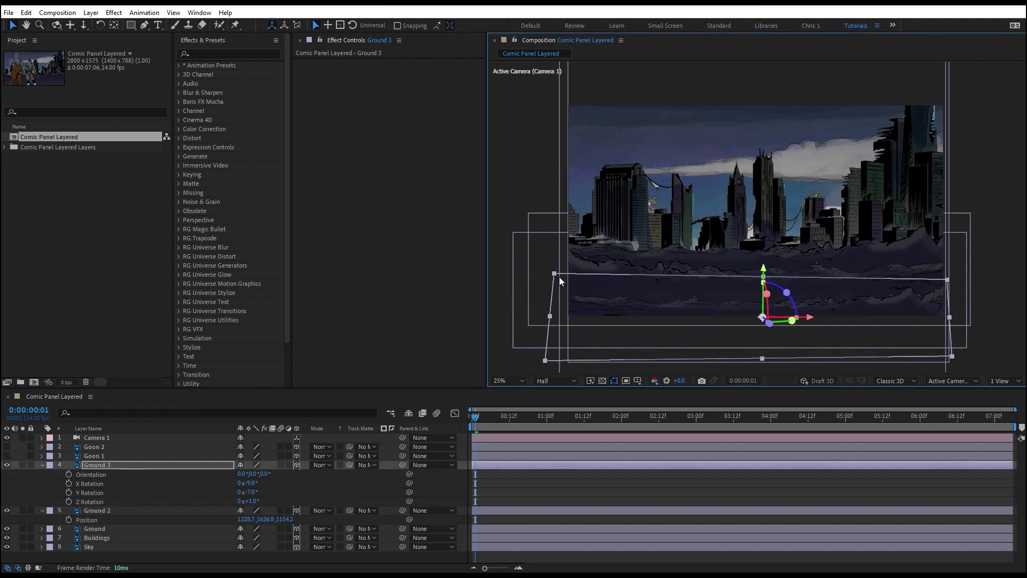
left_click_drag(548, 276, 528, 272)
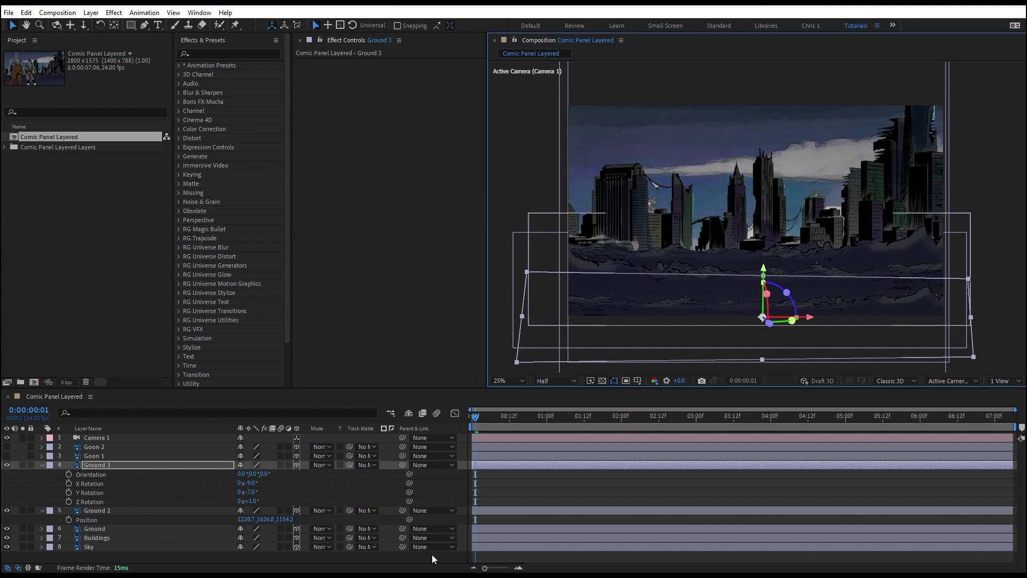
left_click_drag(7, 455, 7, 447)
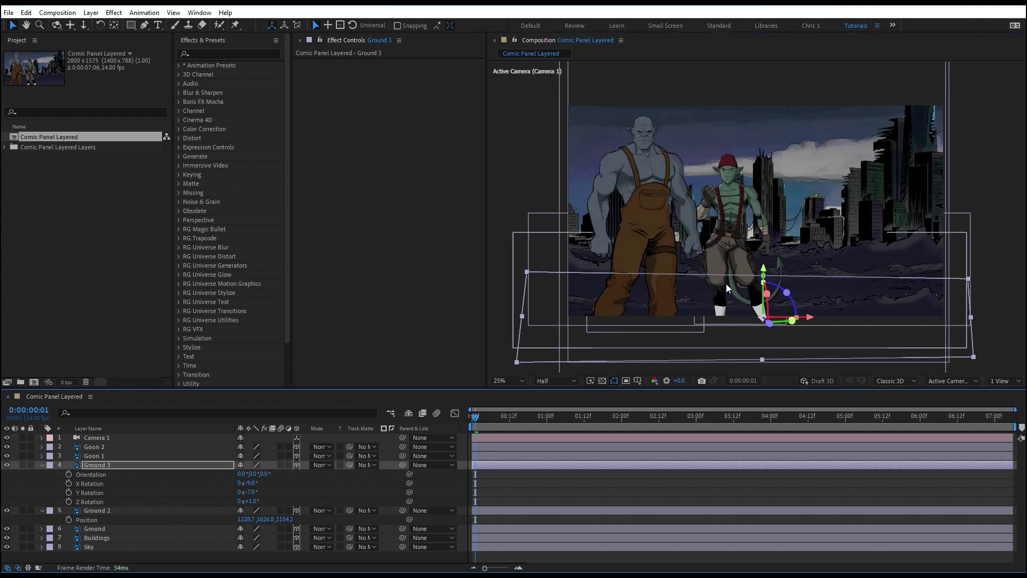
Preview the shot from a later frame, then return to the first frame.
left_click(557, 416)
key("space")
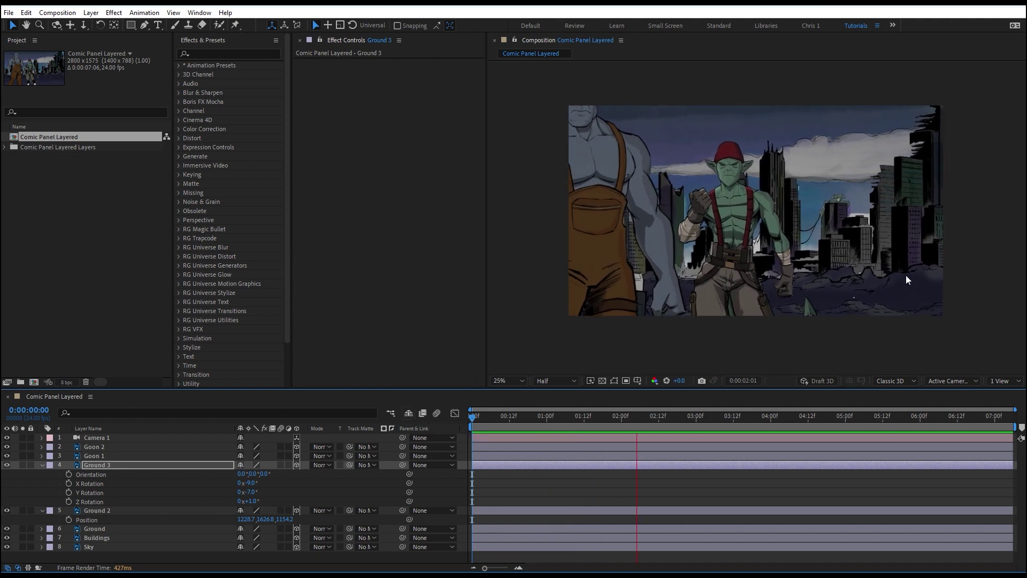
key("space")
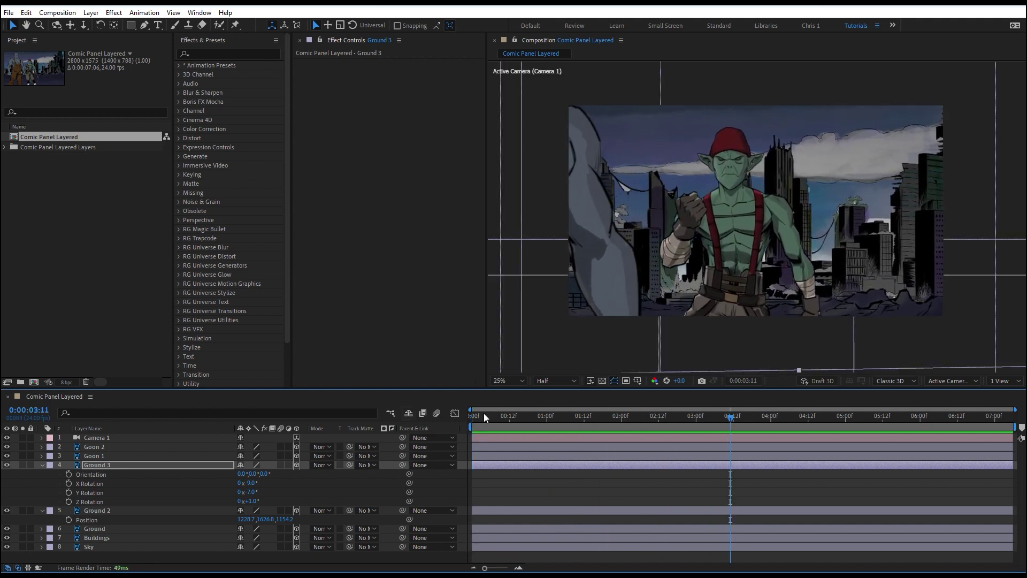
left_click_drag(483, 413, 448, 425)
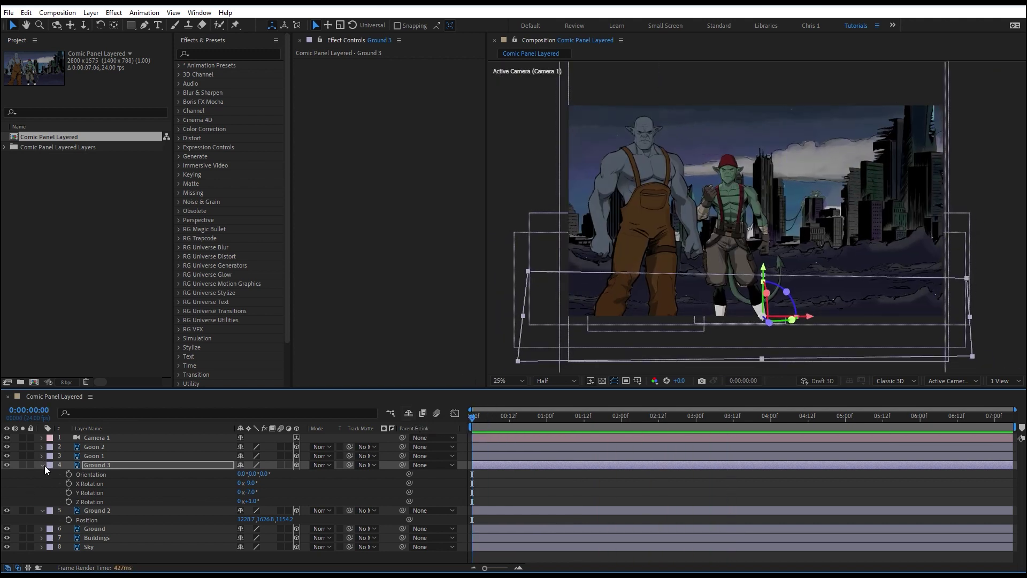
Collapse all layer properties and deselect every layer.
key("ctrl+a")
key("ctrl+shift+a")
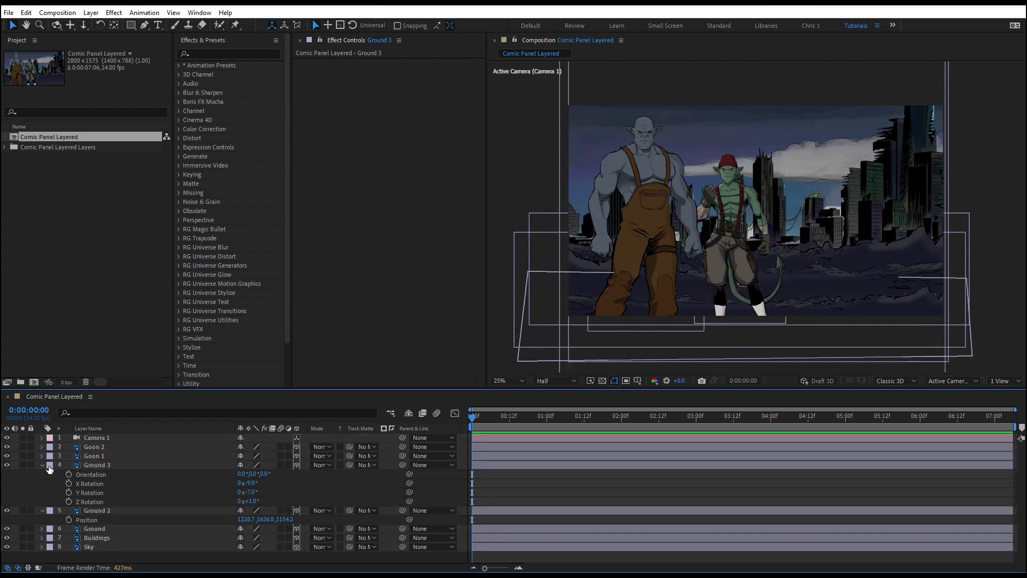
key("ctrl+a")
key("ctrl+grave")
key("ctrl+shift+a")
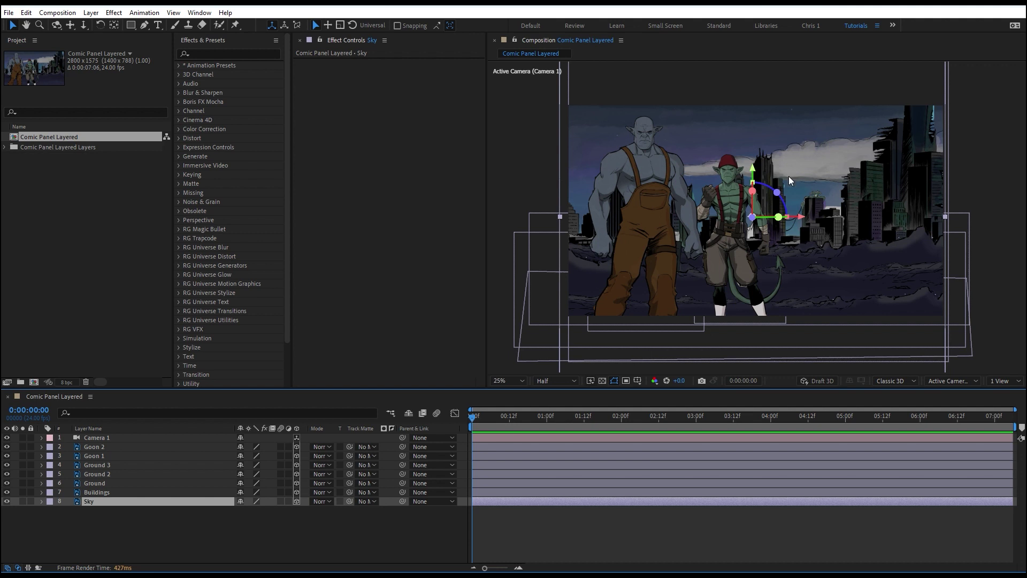
Apply Gaussian Blur to the Sky layer and raise its Blurriness to 11.
left_click(230, 53)
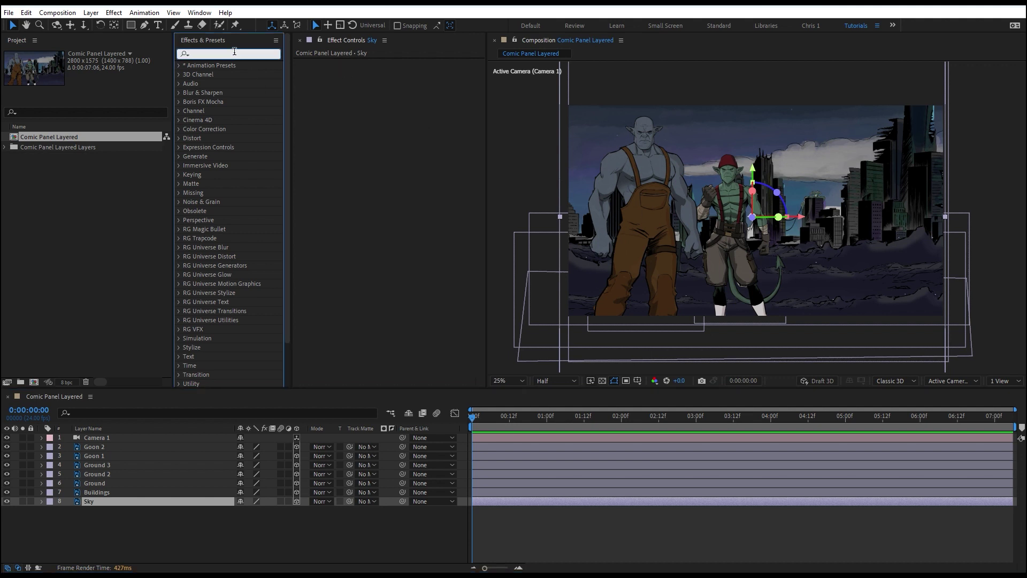
type("gau")
left_click(242, 75)
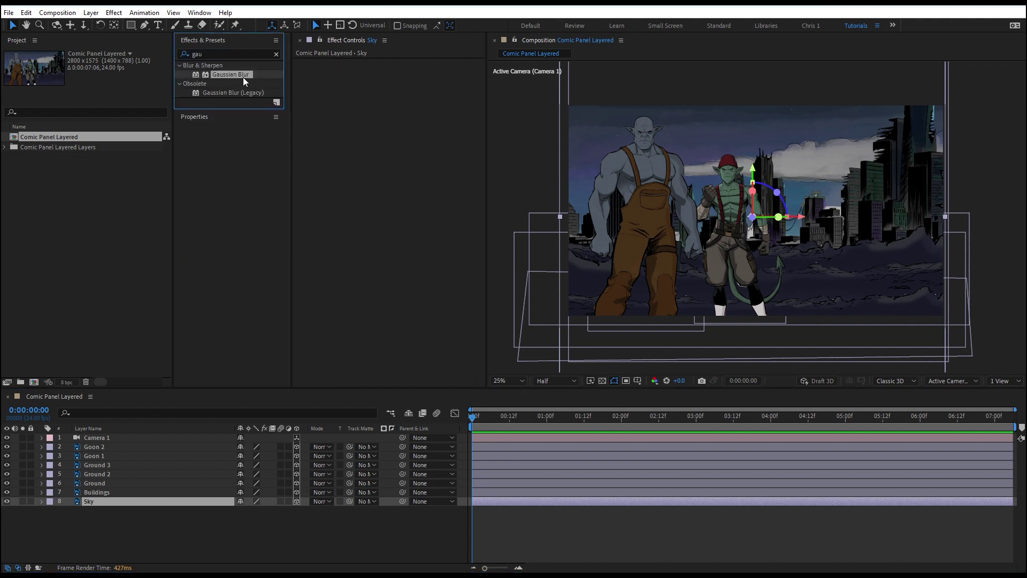
double_click(207, 73)
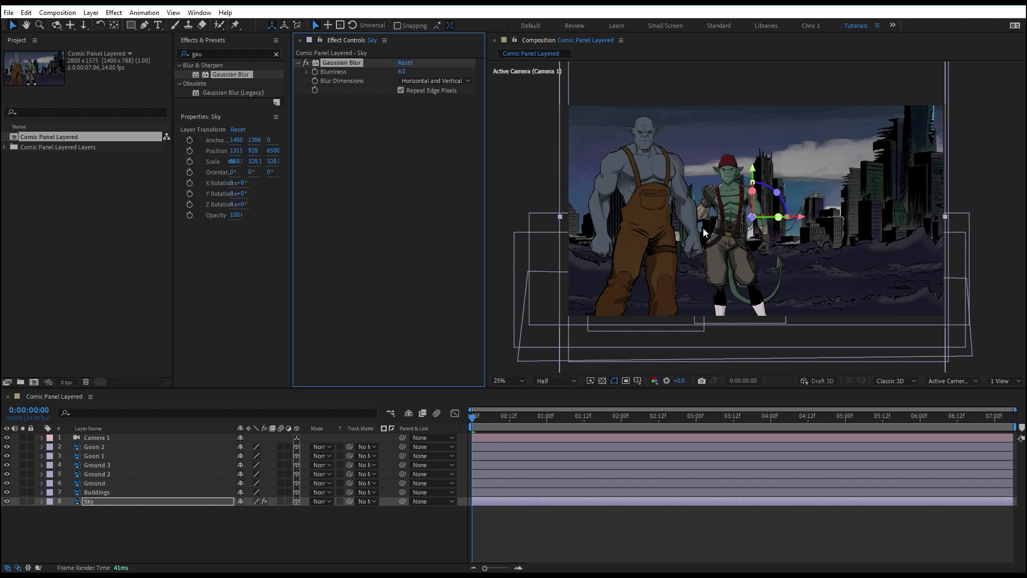
left_click_drag(526, 415, 651, 445)
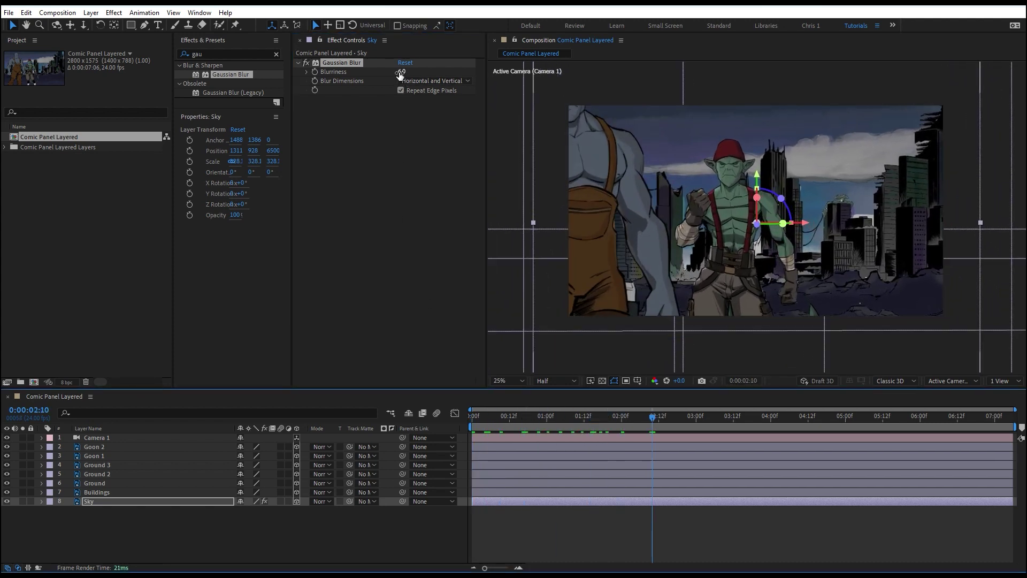
left_click_drag(400, 74, 424, 68)
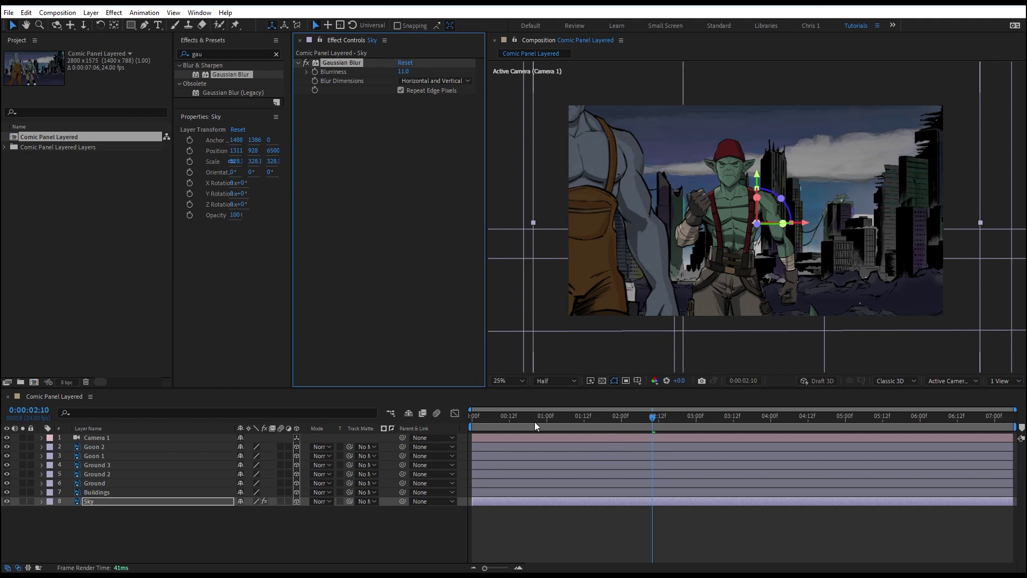
Preview the shot with the blurred sky.
key("space")
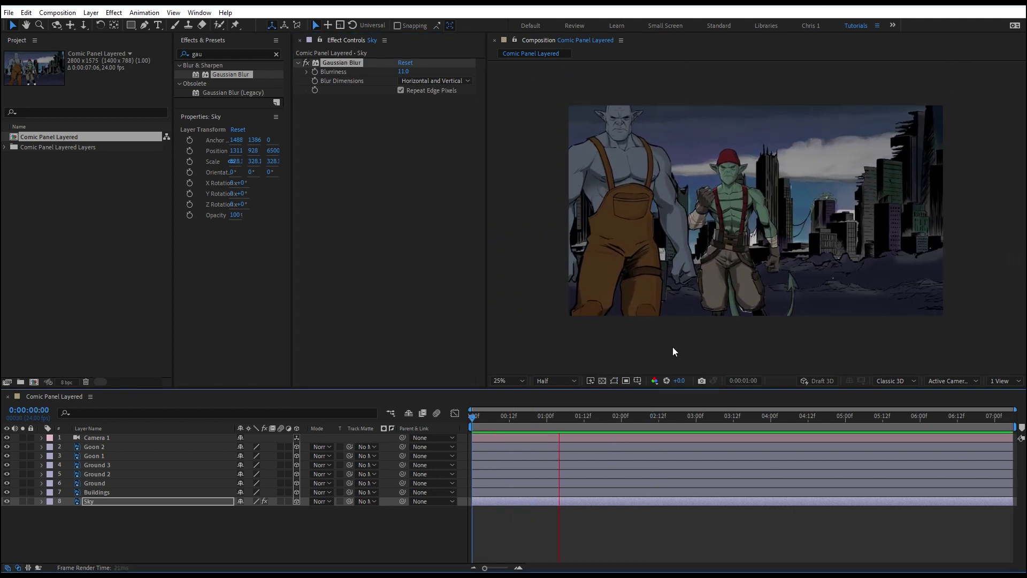
left_click_drag(509, 416, 484, 422)
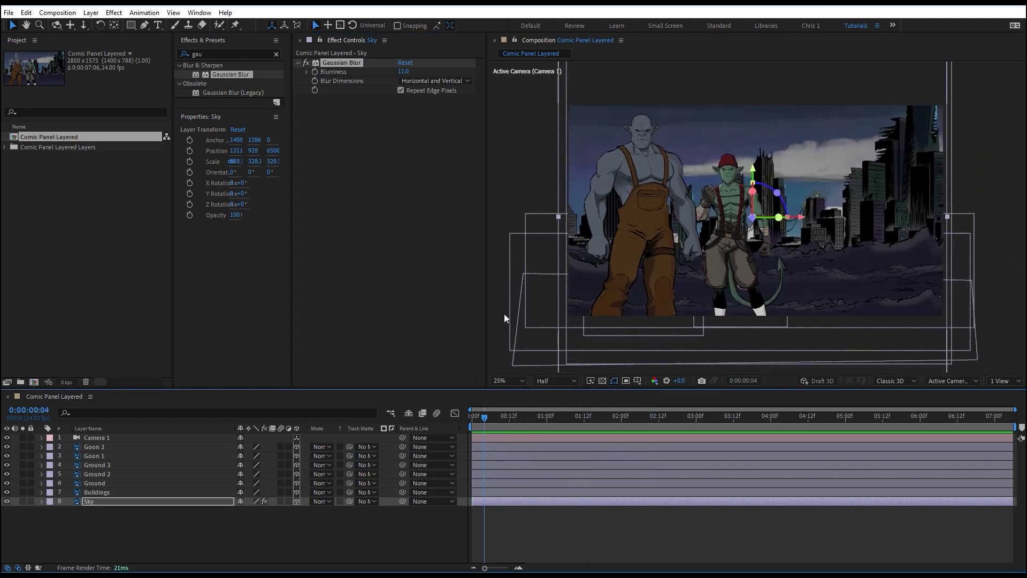
left_click(102, 446)
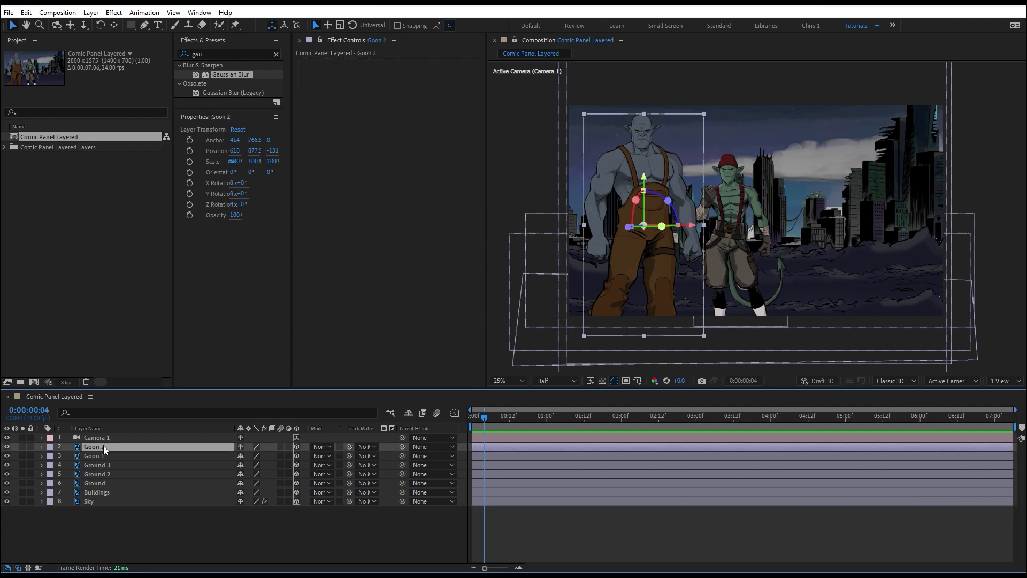
At 0:00:01:10, apply Gaussian Blur to Goon 2 with Blurriness set to 0.
left_click_drag(484, 416, 579, 415)
left_click_drag(220, 74, 335, 63)
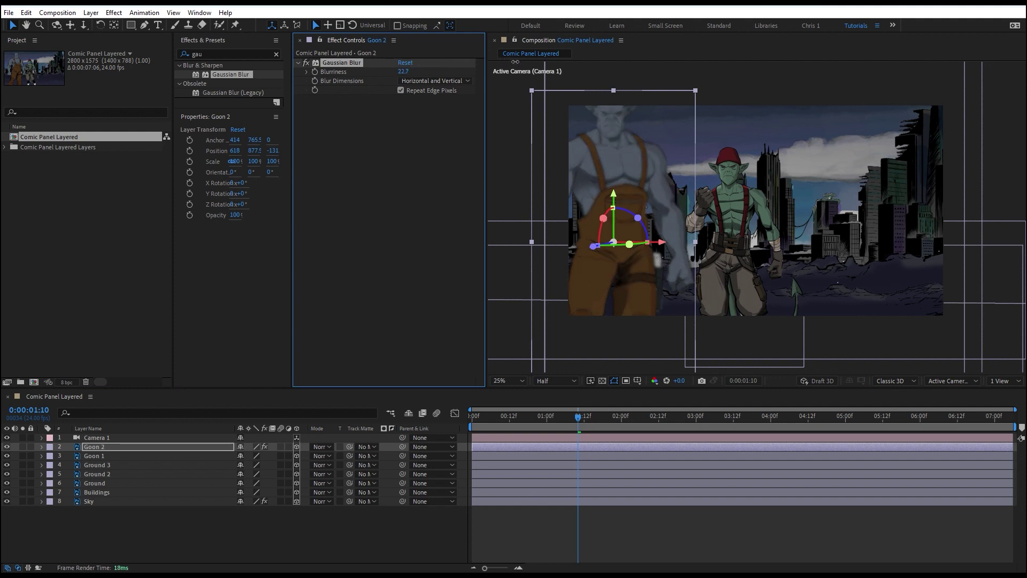
left_click_drag(487, 76, 122, 108)
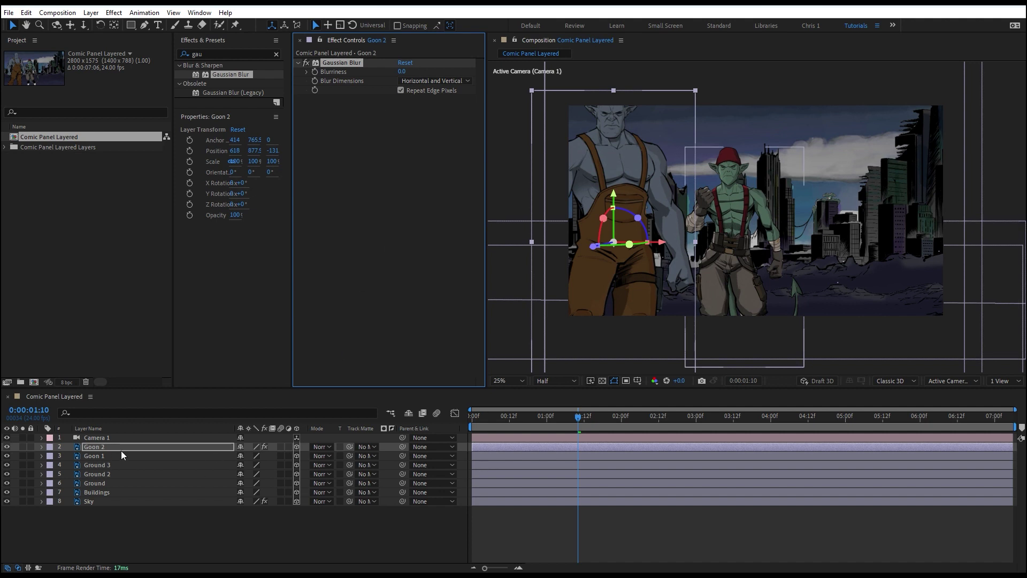
left_click(99, 438)
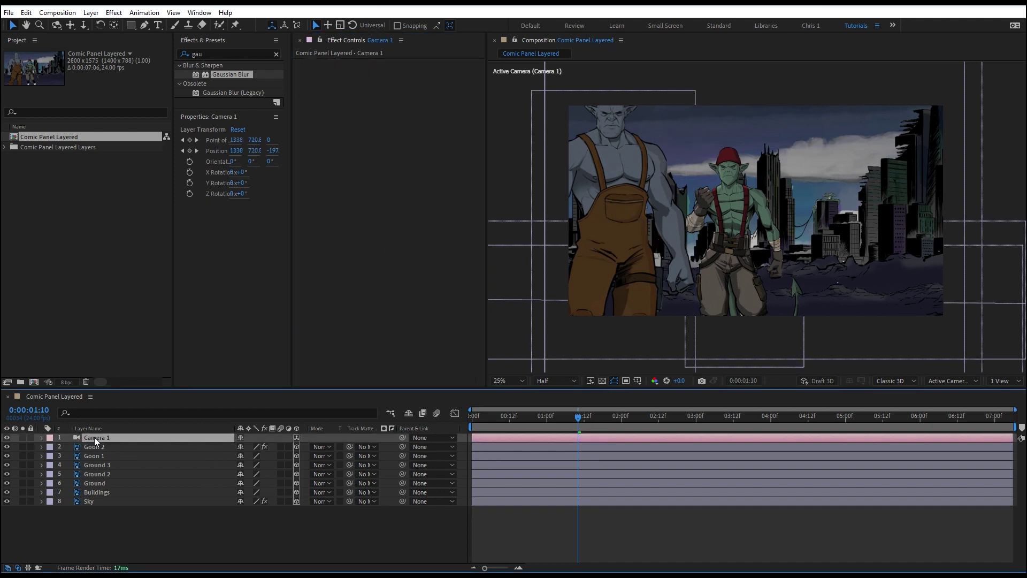
Change Camera 1's F-Stop from 5.6 to 1.3 in Camera Settings.
double_click(95, 438)
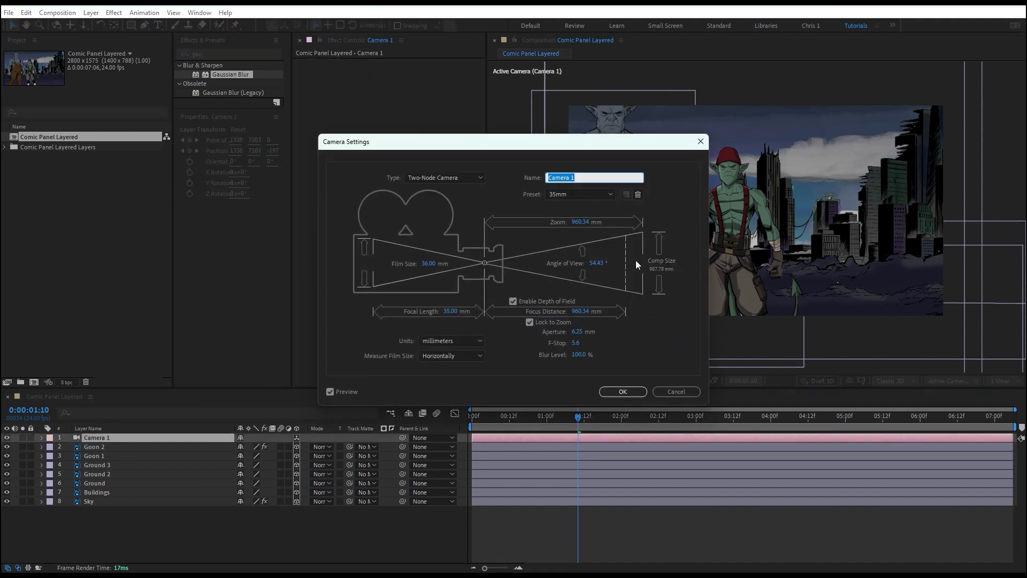
left_click_drag(574, 149, 553, 144)
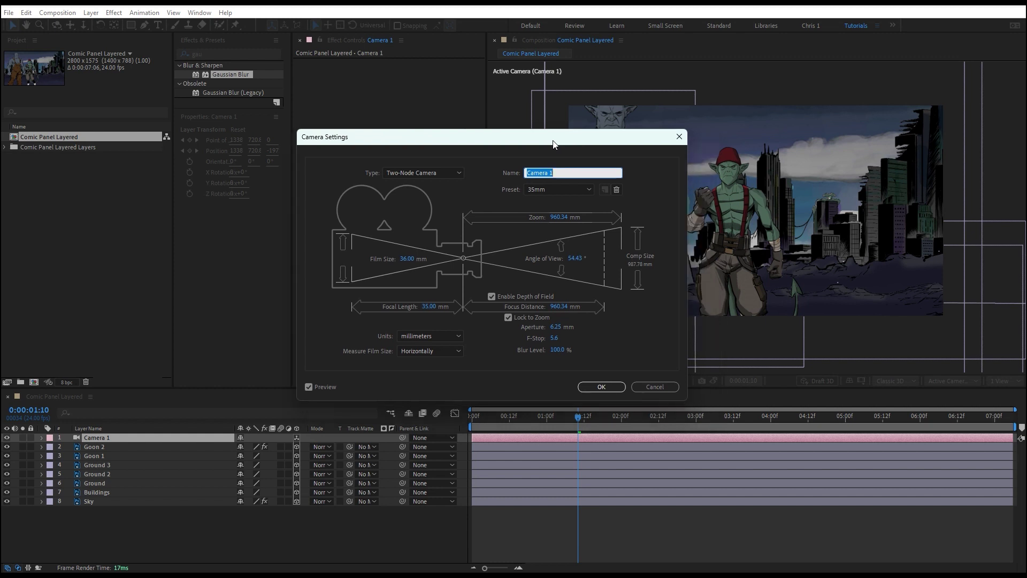
left_click(555, 340)
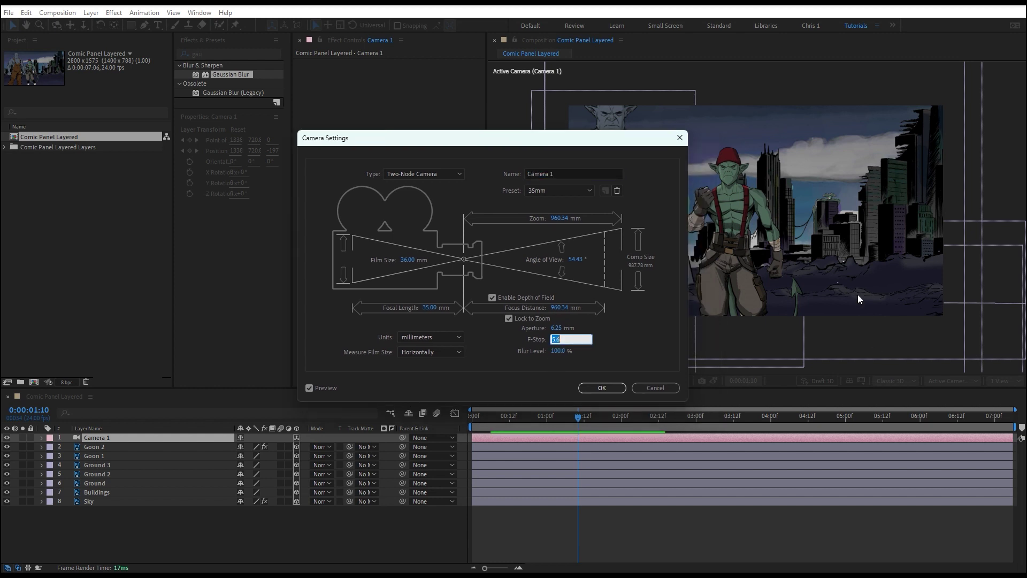
type("1.3")
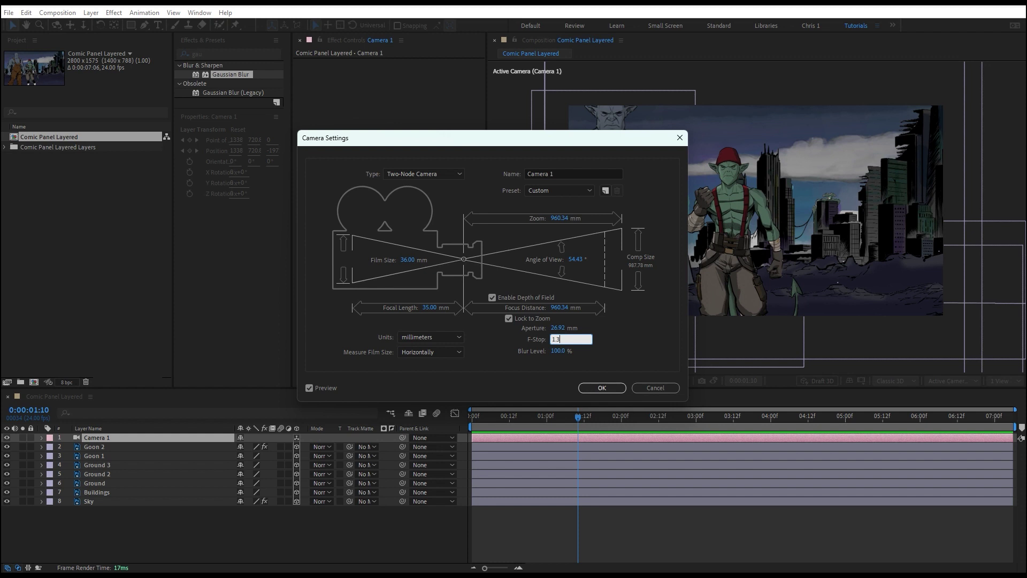
key("Return")
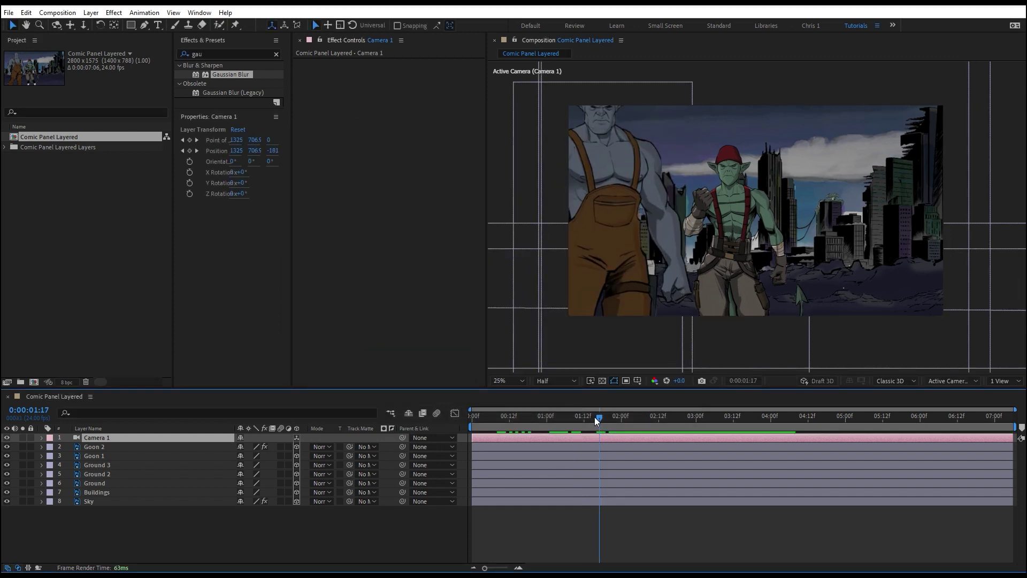
Scrub through the camera push-in to review the shallower depth of field.
left_click_drag(595, 417, 681, 423)
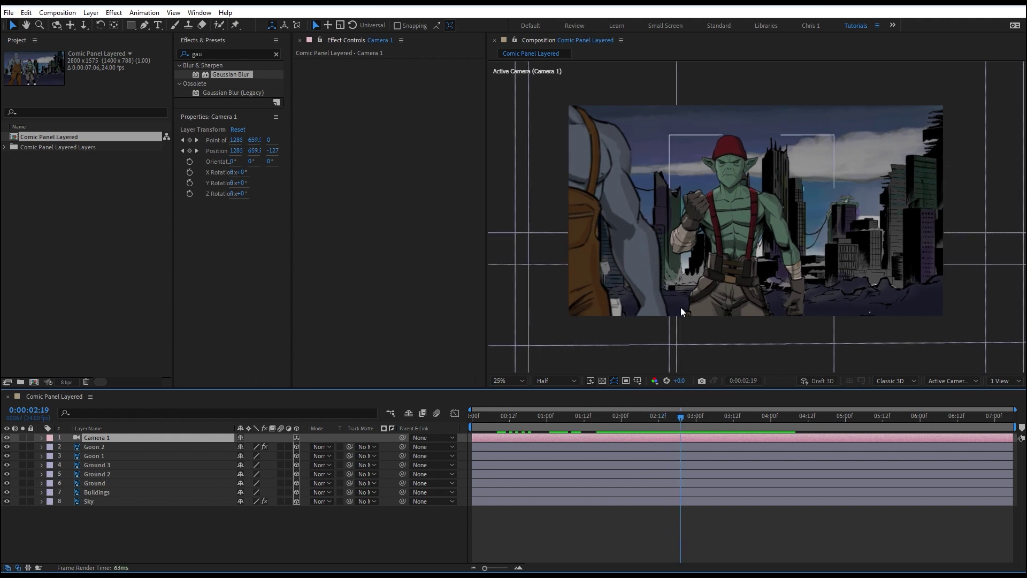
left_click(587, 422)
mouse_move(588, 423)
left_mouse_down()
mouse_move(534, 420)
mouse_move(594, 423)
left_mouse_up()
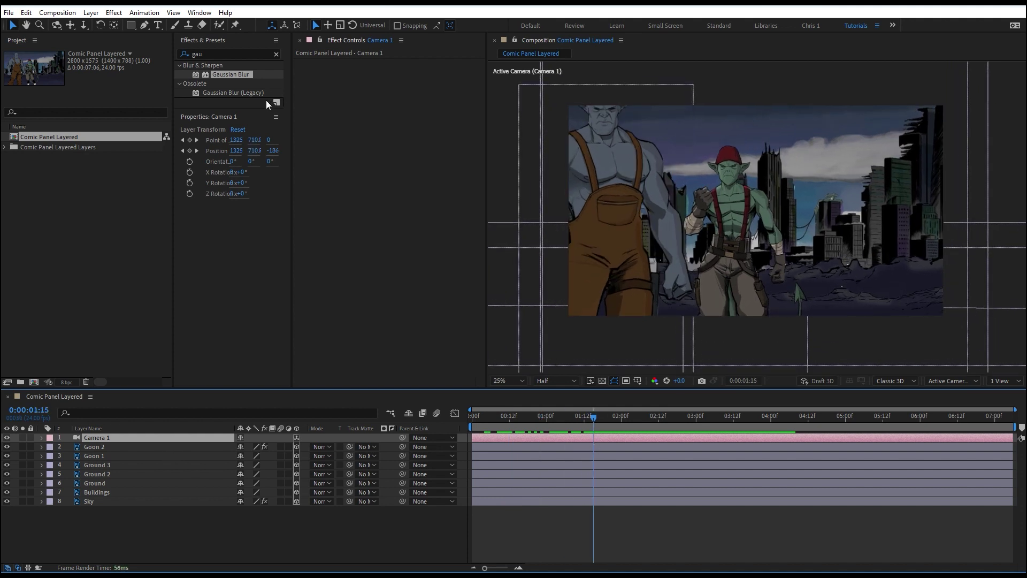
Reveal Goon 2's Blurriness keyframe and move it to about 0:00:01:03.
left_click(96, 446)
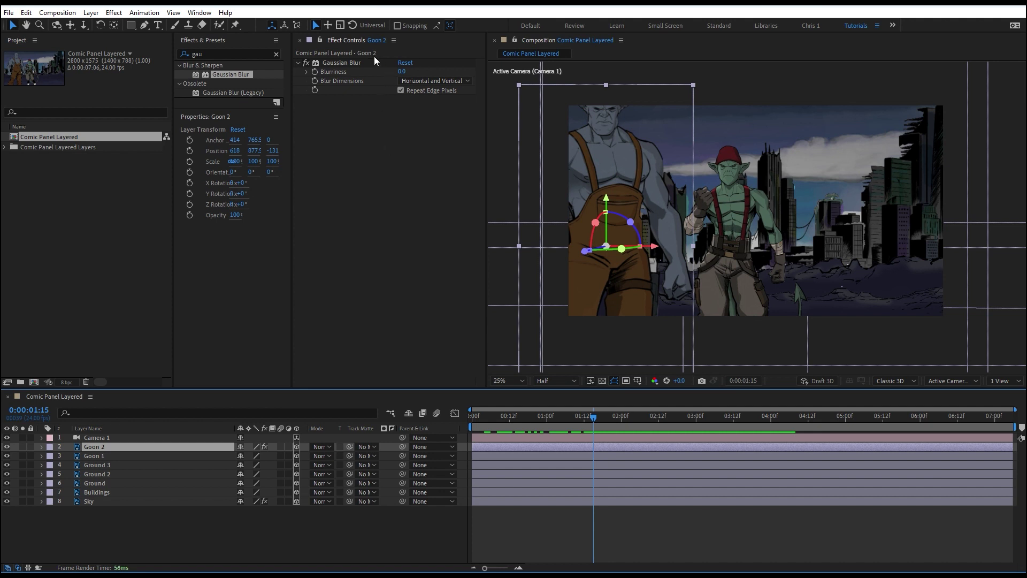
left_click(315, 72)
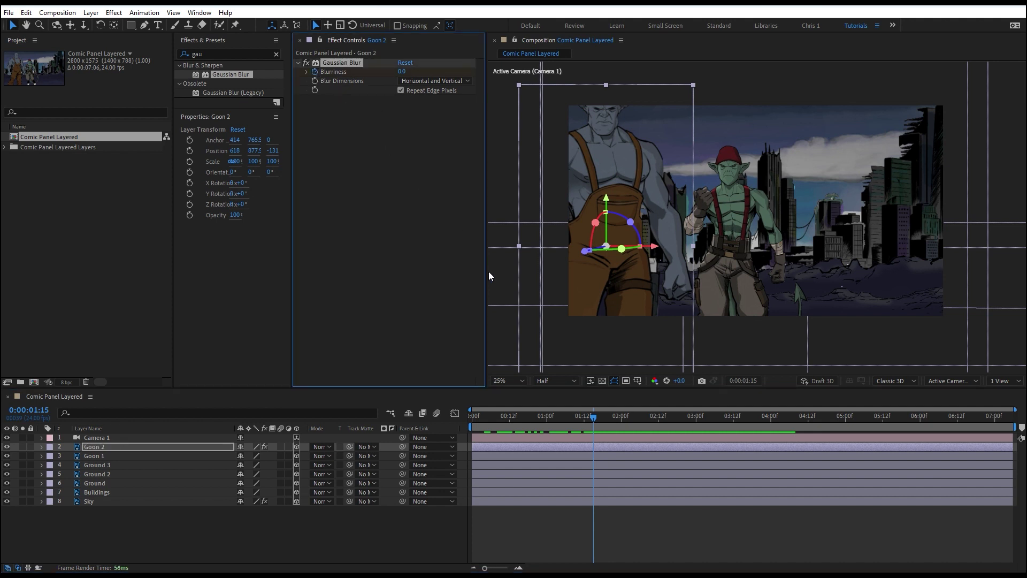
key("u")
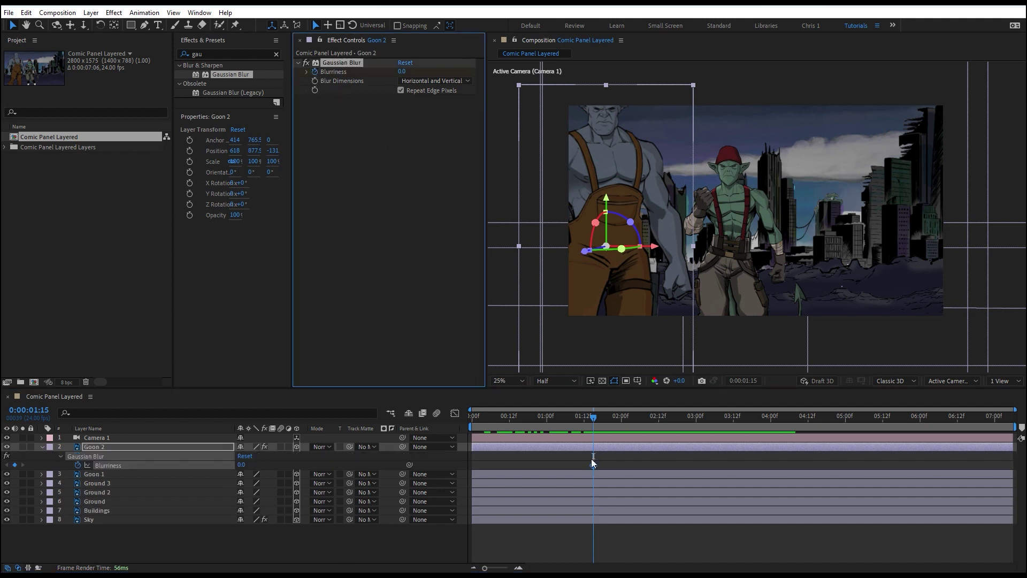
left_click_drag(593, 465, 503, 465)
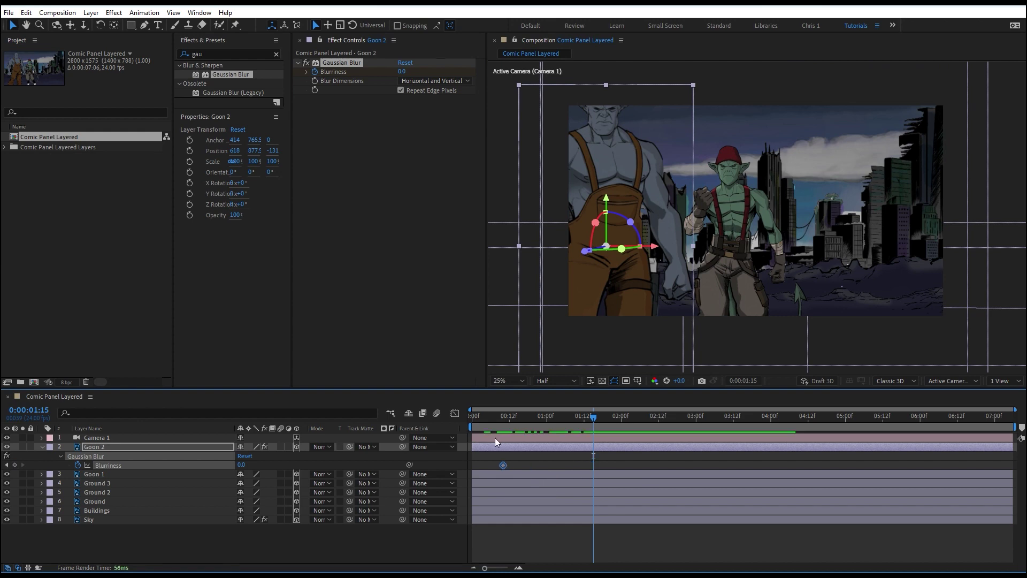
left_click_drag(510, 416, 544, 420)
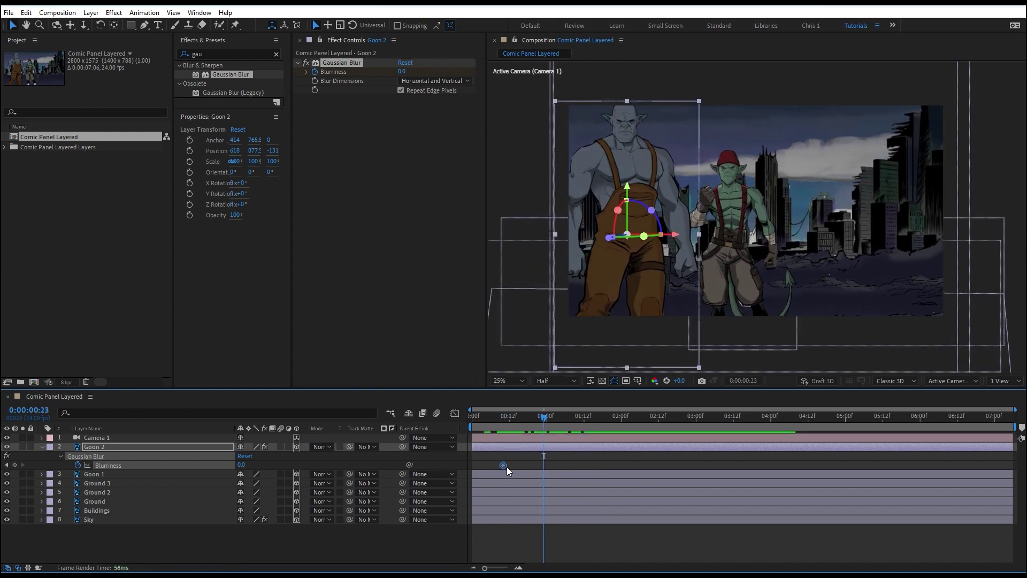
left_click_drag(503, 465, 568, 465)
Key Goon 2's Blurriness at 17.6 around 2:16, then preview from the start.
left_click_drag(561, 419, 670, 428)
left_click_drag(402, 72, 513, 91)
left_click_drag(626, 420, 507, 418)
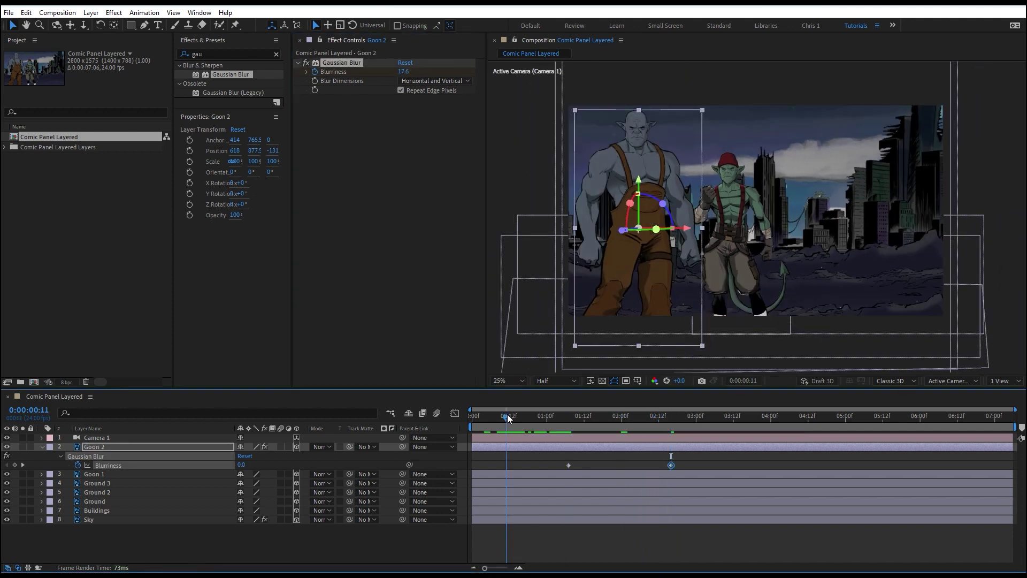
key("space")
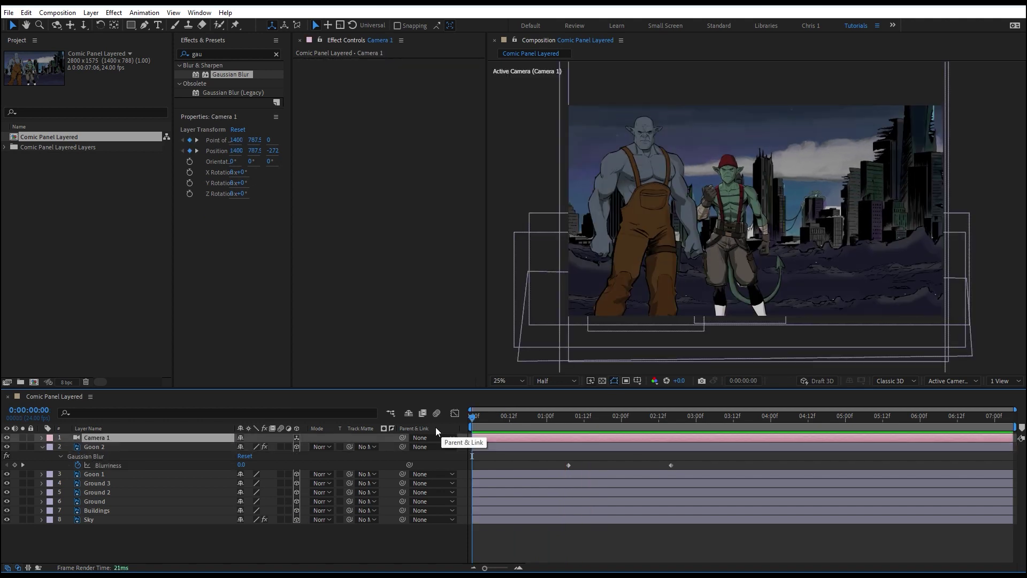
key("space")
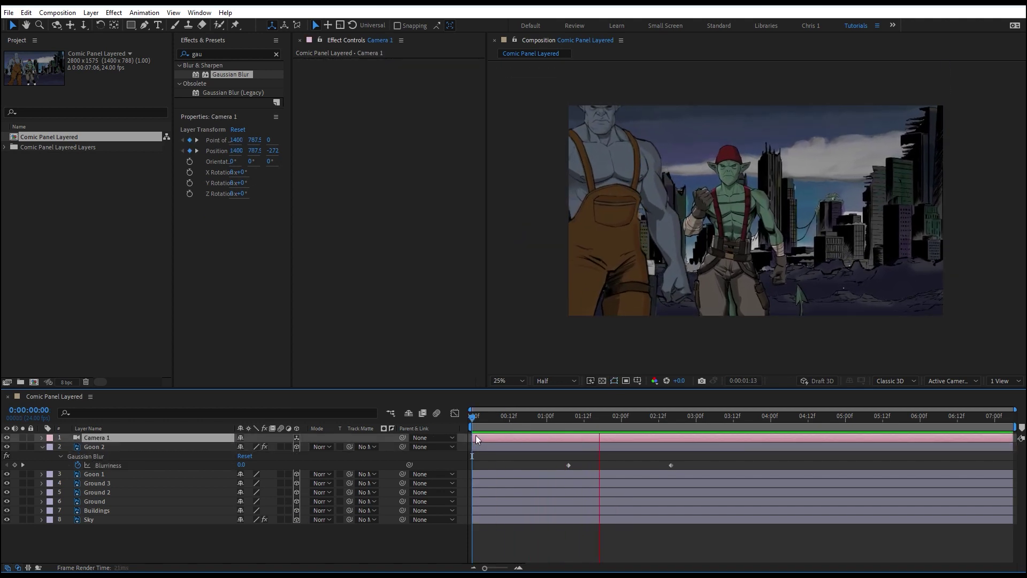
key("space")
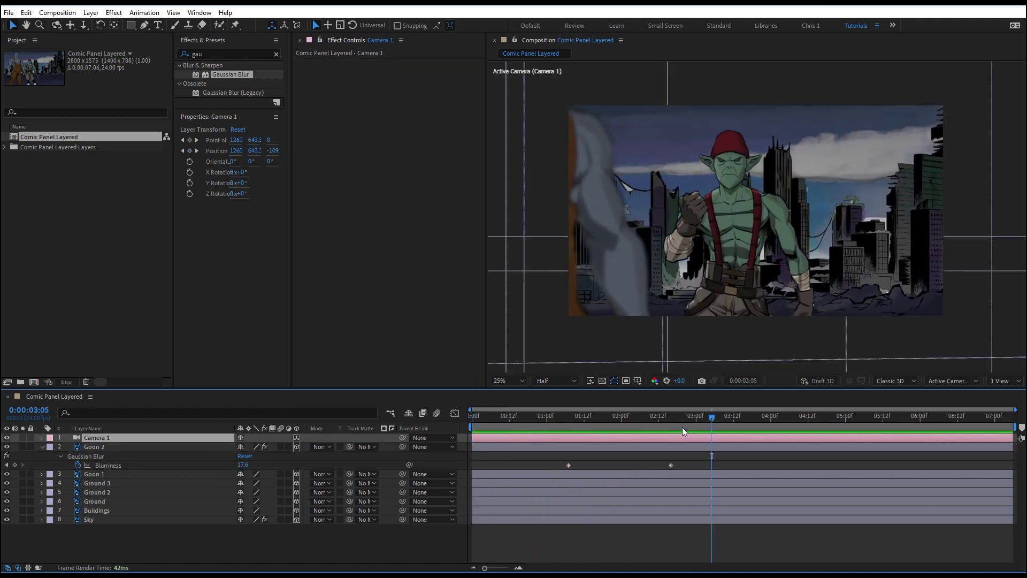
key("Home")
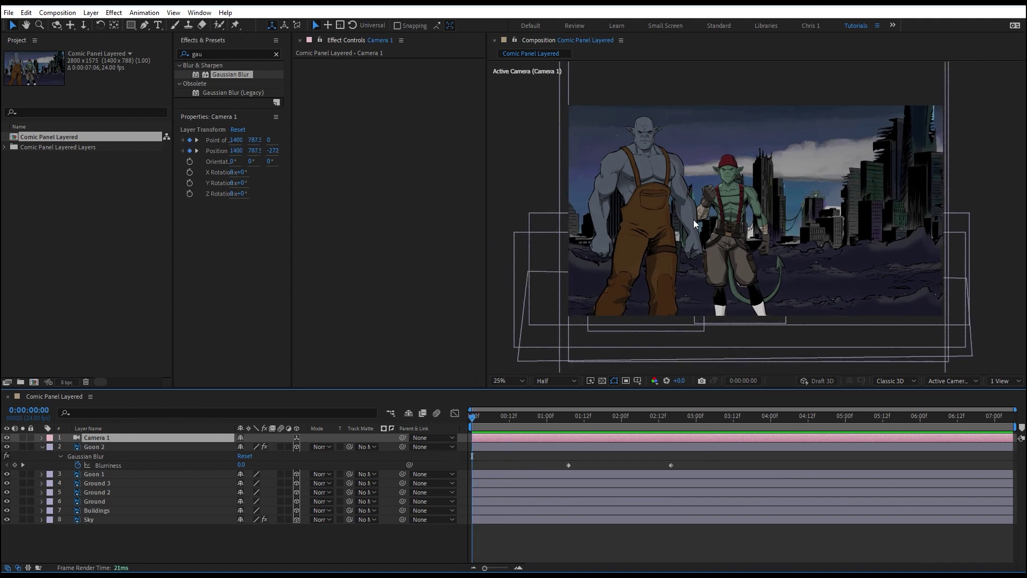
Create a Spot light layer named Spot Light 1 via Layer > New > Light.
left_click(91, 13)
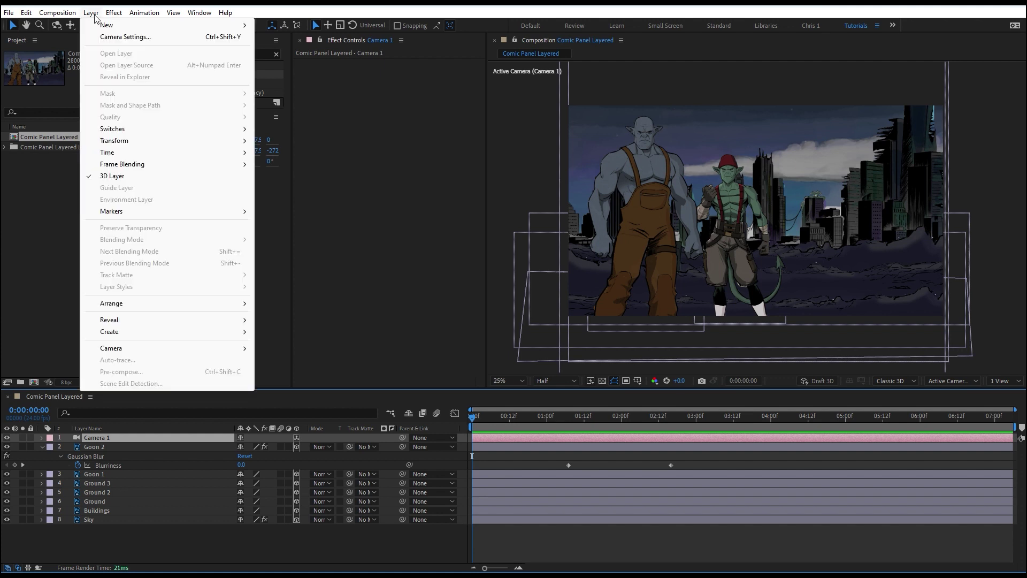
mouse_move(110, 26)
left_click(281, 48)
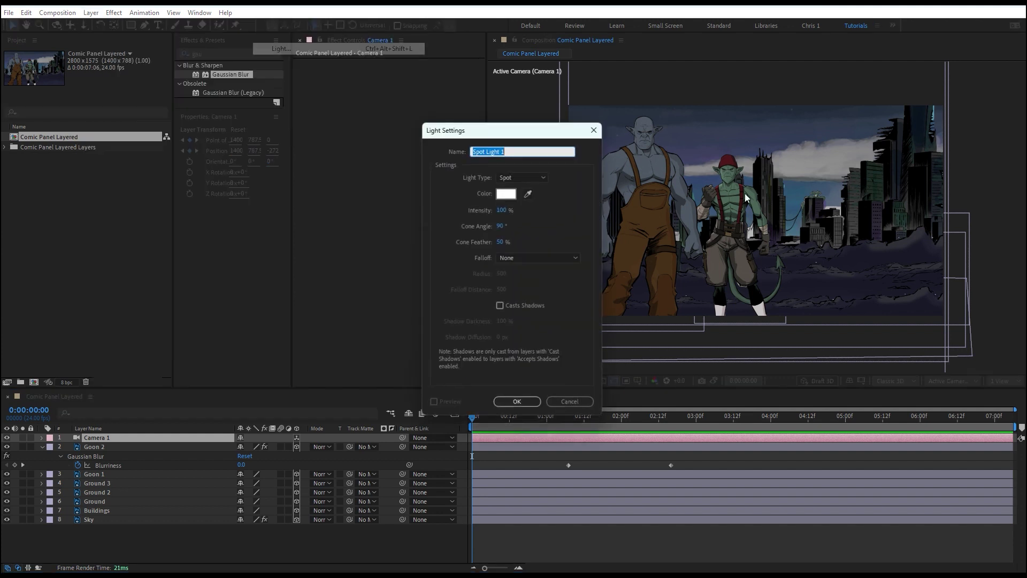
left_click(520, 177)
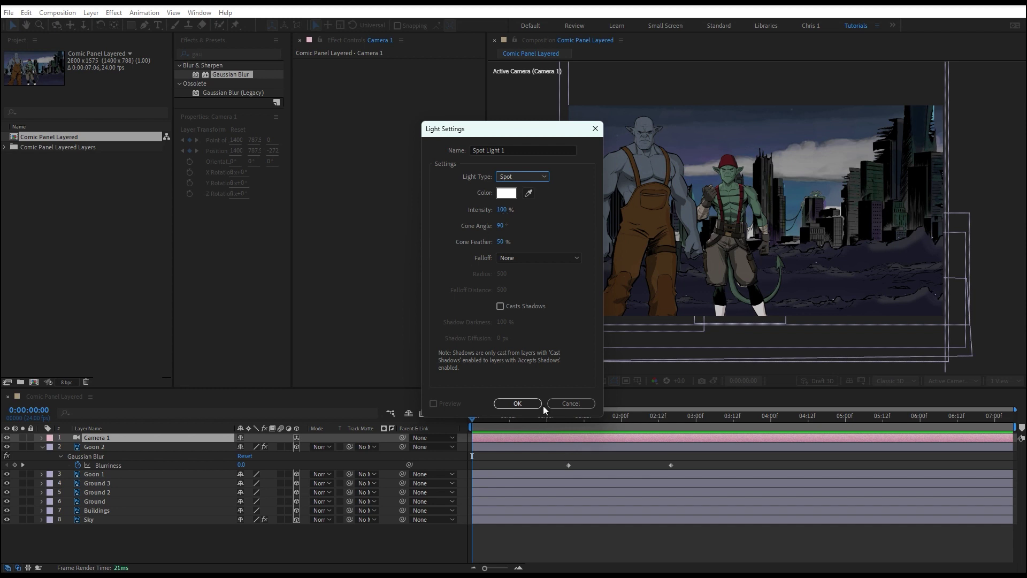
left_click(525, 403)
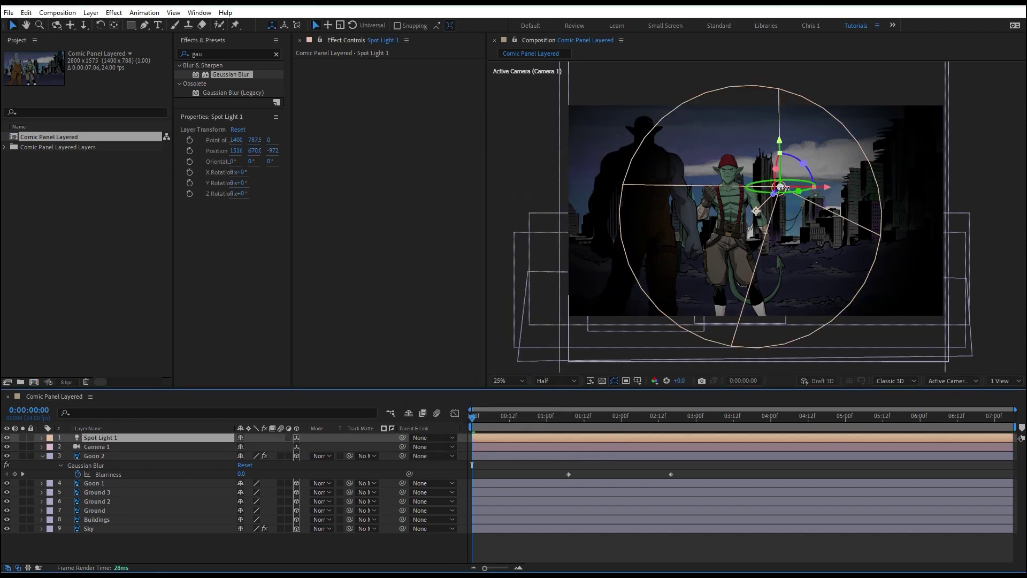
In Custom View 1, move Spot Light 1 in depth to about 1649, 537, -208.
left_click(949, 381)
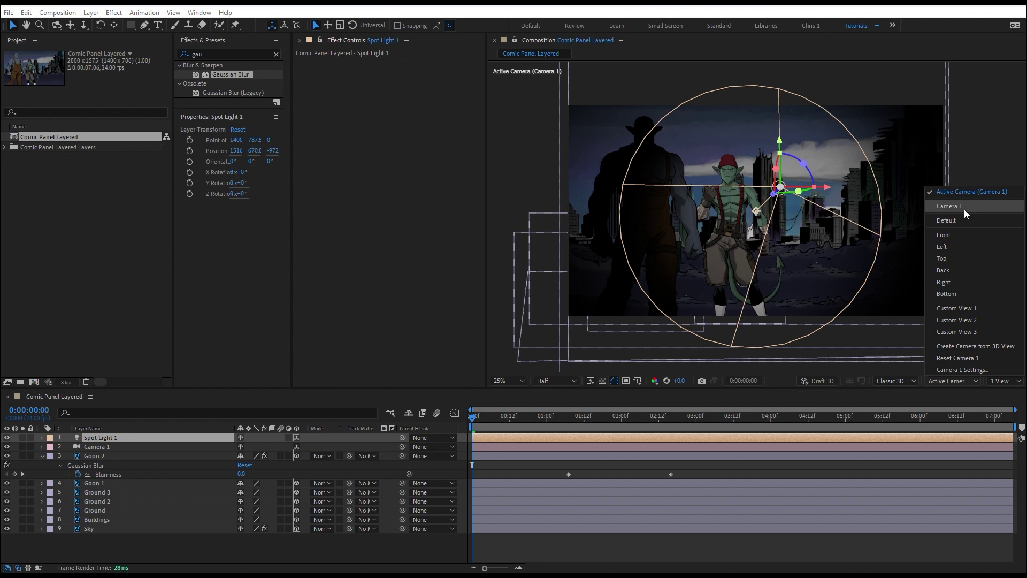
left_click(959, 304)
scroll(746, 205, "down", 2)
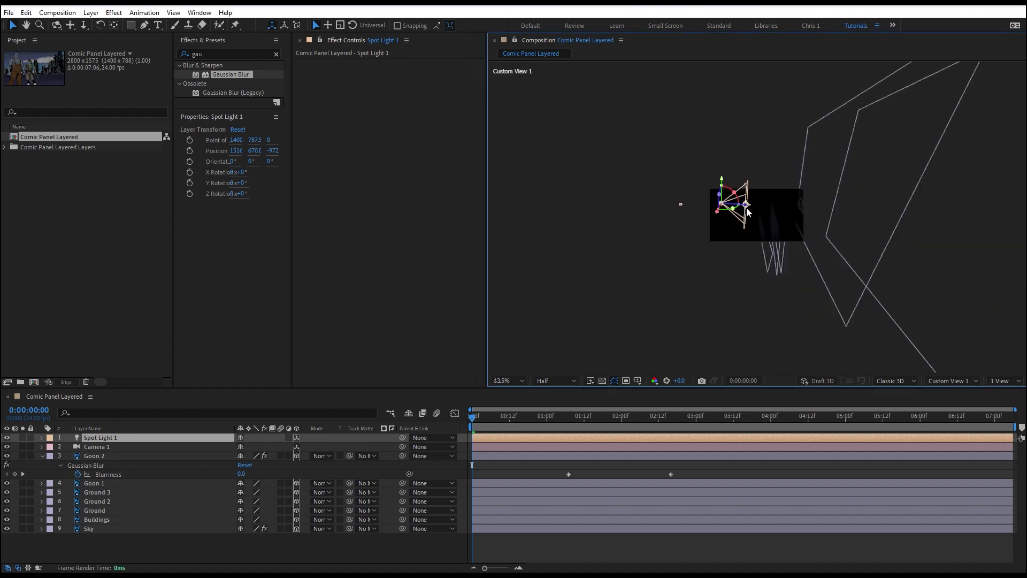
scroll(748, 212, "up", 1)
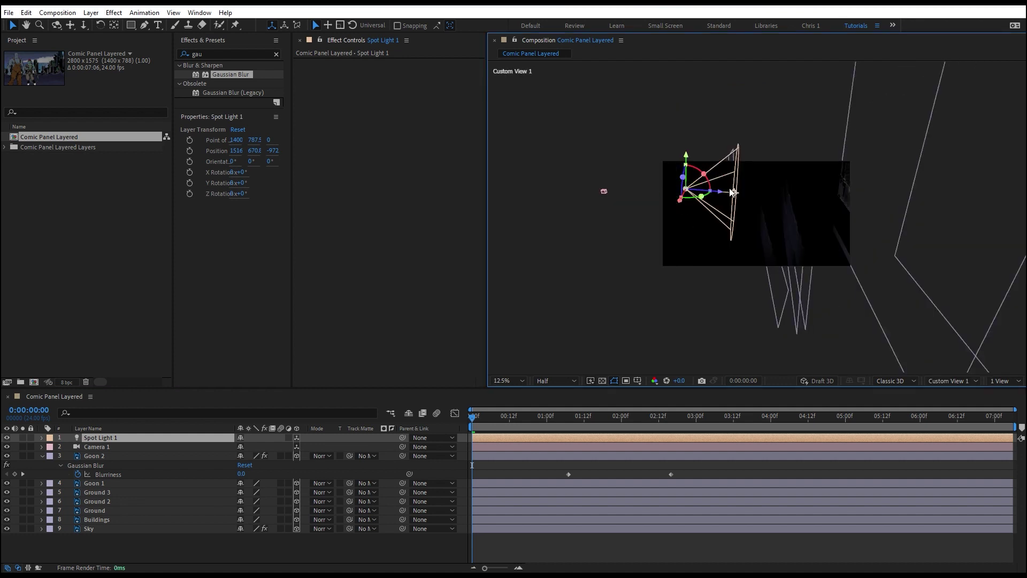
left_click_drag(693, 198, 666, 199)
key("c")
left_click_drag(744, 234, 775, 241)
key("c")
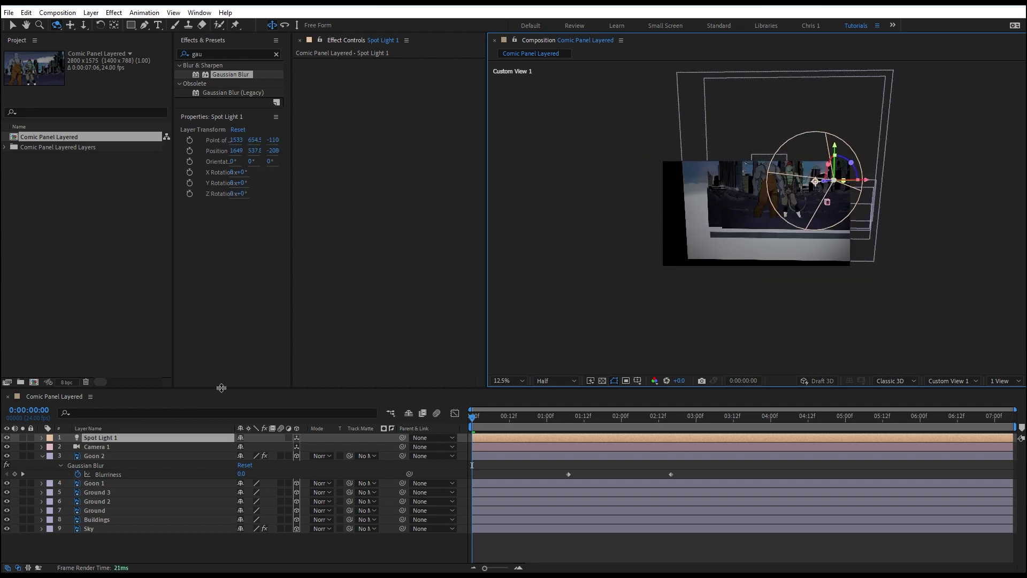
Return the viewer to Camera 1's active view at 25% magnification.
left_click(952, 380)
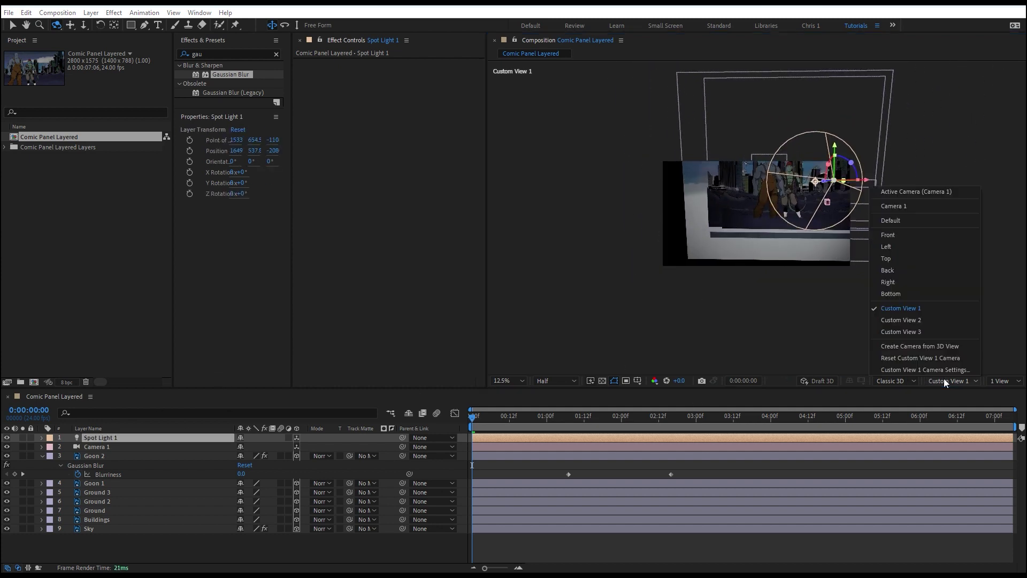
left_click(931, 206)
key("period")
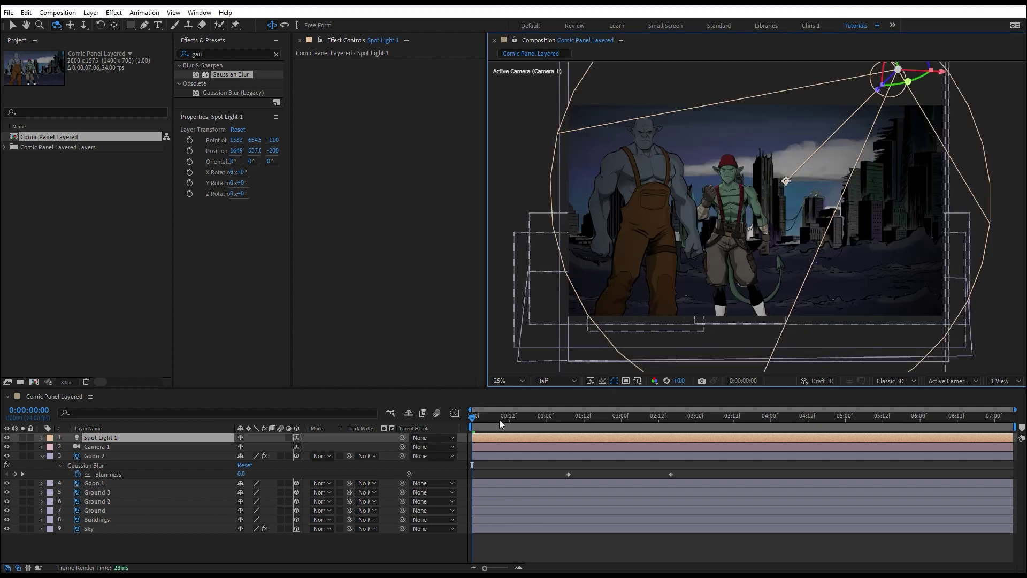
Move Spot Light 1 lower and nearer the camera to 1543.6, 918.3, -1633.5, over the goblin.
key("space")
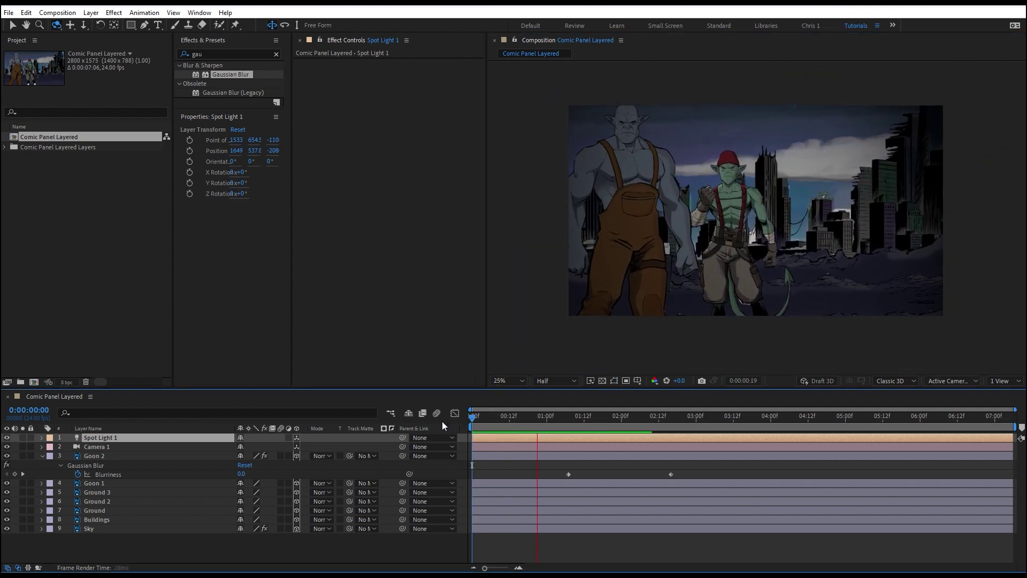
key("comma")
key("v")
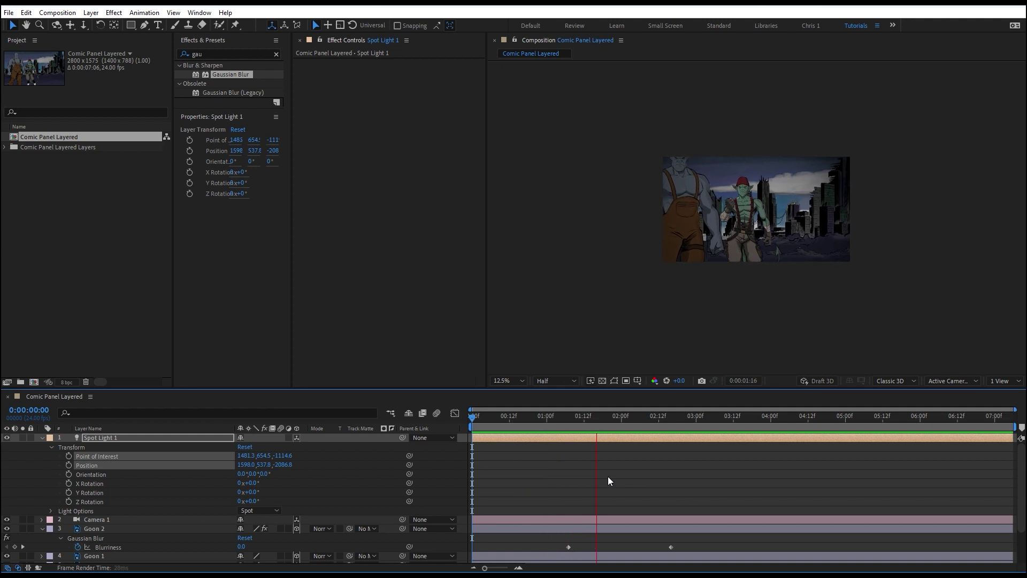
key("space")
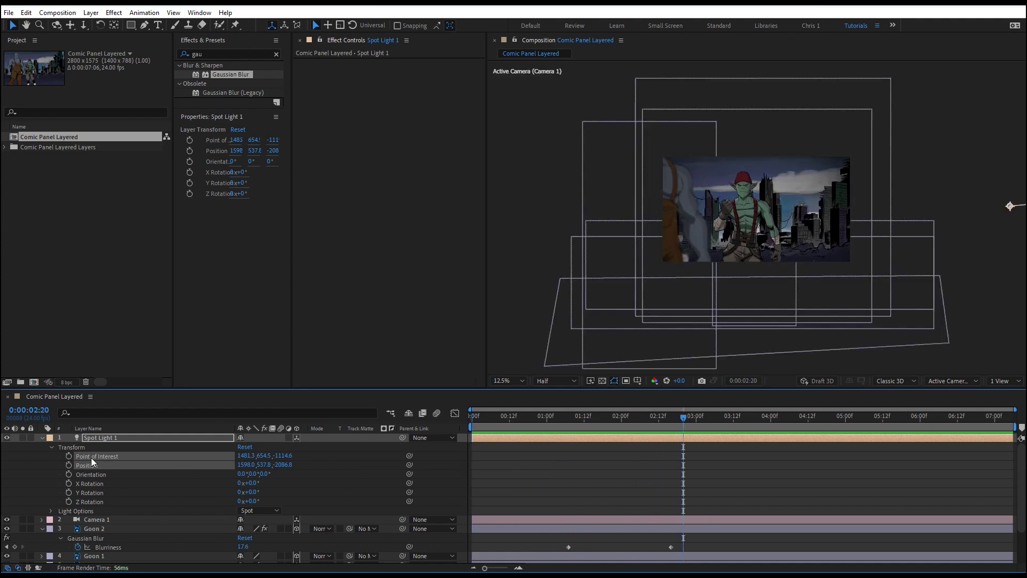
key("Home")
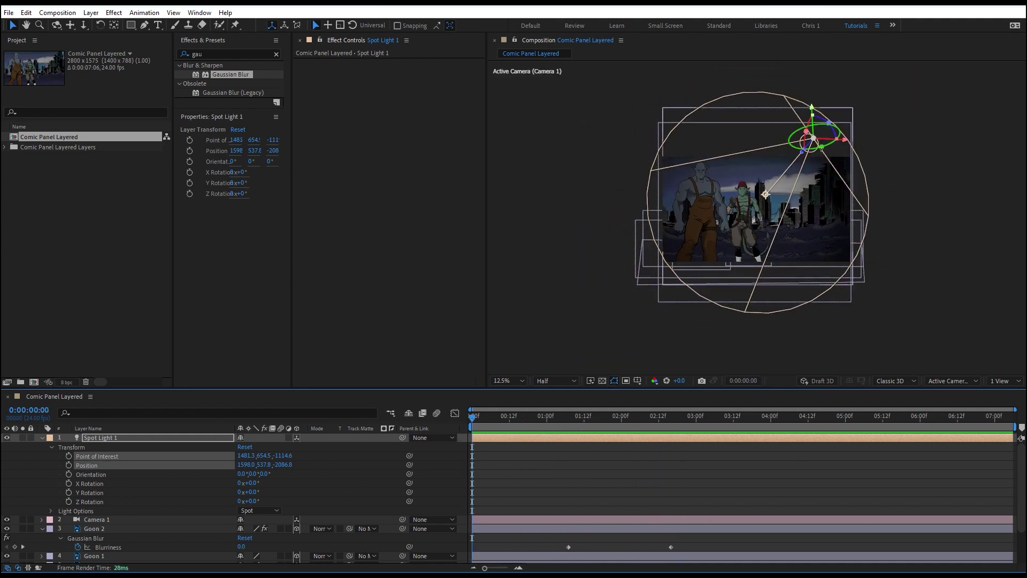
left_click_drag(802, 157, 771, 207)
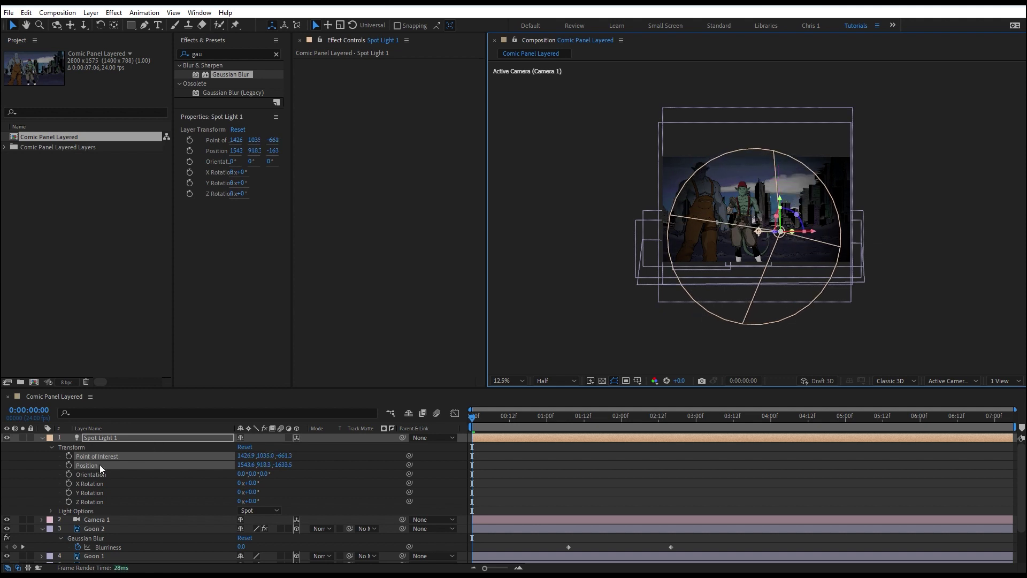
Keyframe Spot Light 1 at 0:00, then raise it to 1539.2, 611.7, -1597.2 at 1:08.
left_click(68, 456)
left_click_drag(493, 425, 571, 425)
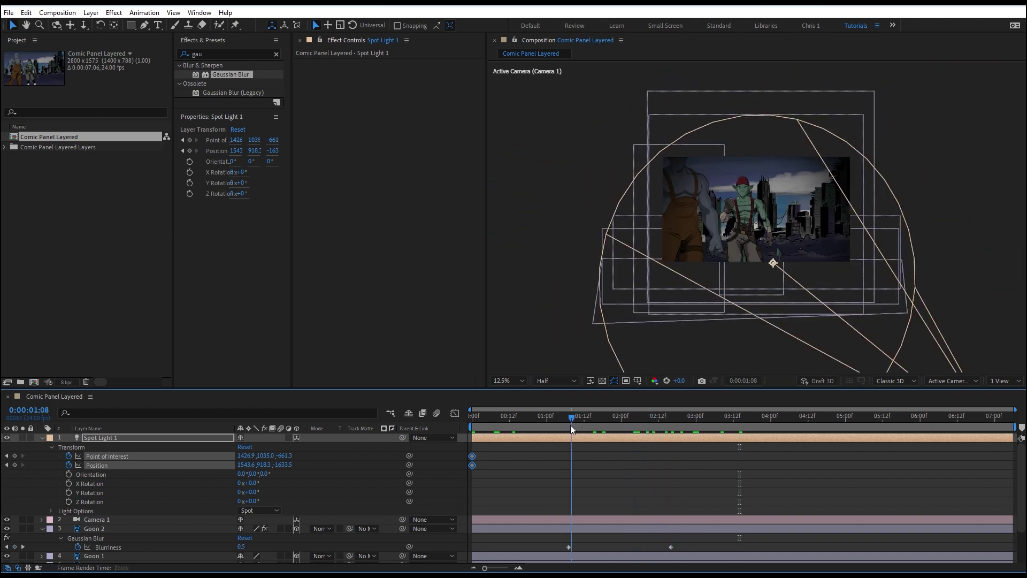
left_click_drag(856, 269, 837, 132)
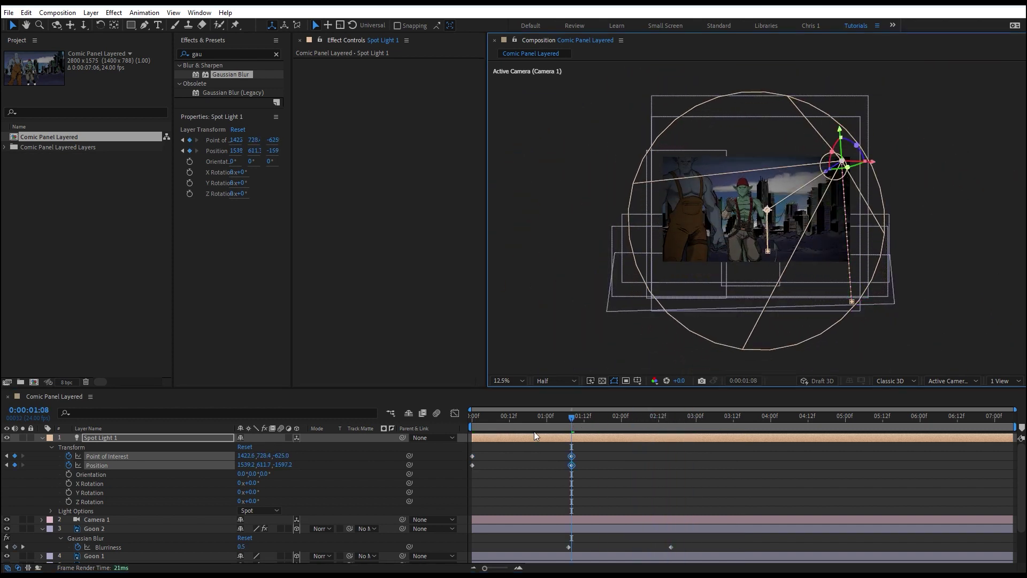
Preview the rising spotlight animation from the first frame at 25% magnification.
key("Home")
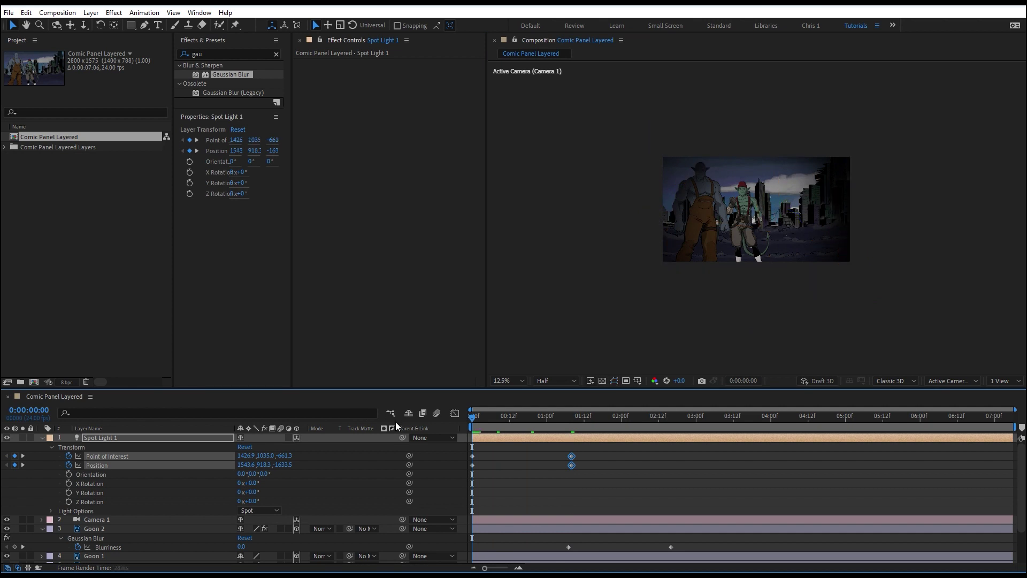
key("space")
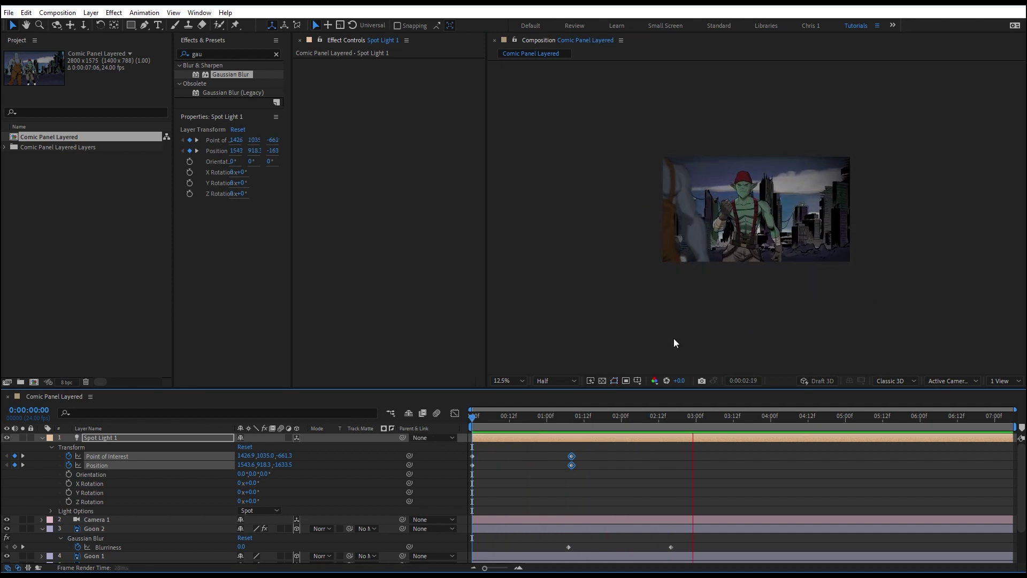
key("space")
key("period")
key("space")
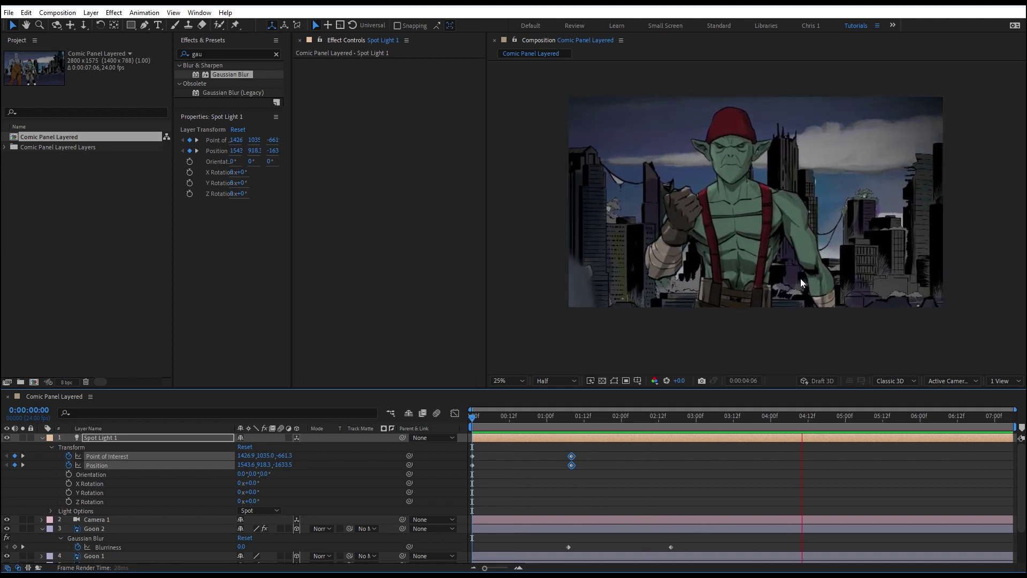
key("space")
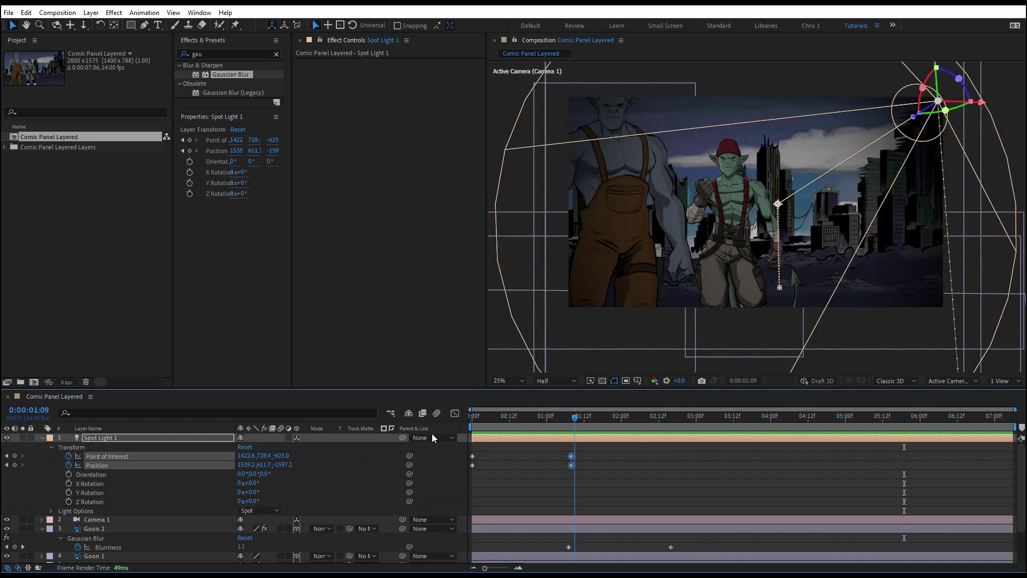